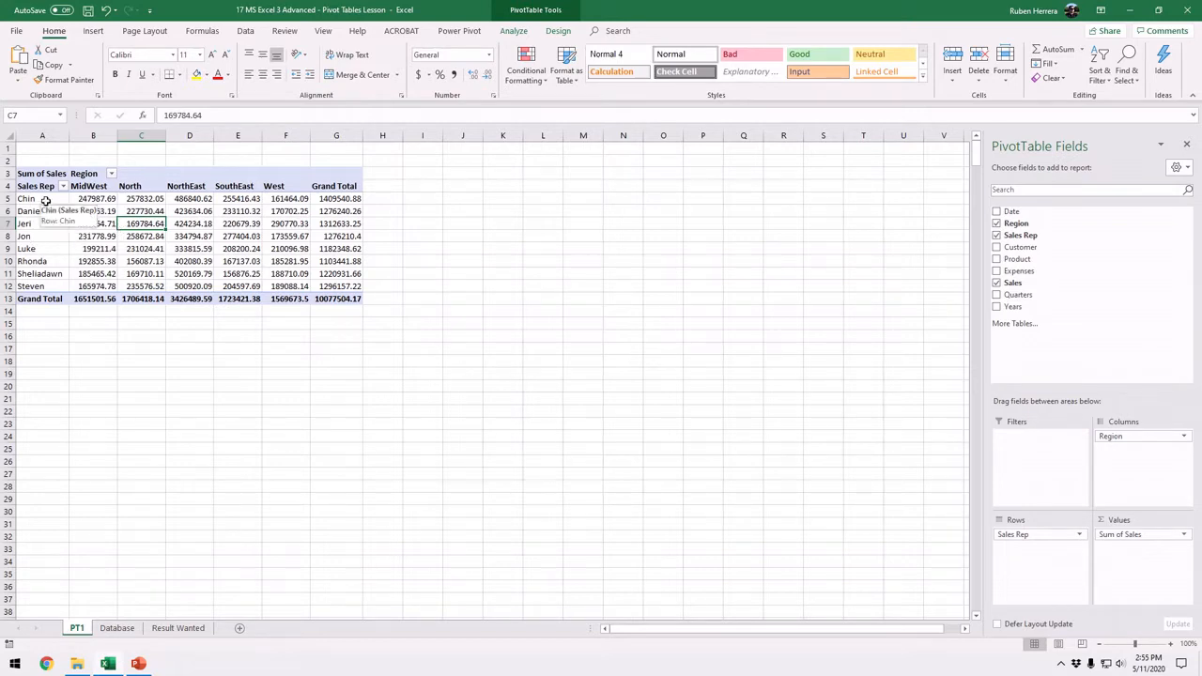
Step: Remove the Region, Sales Rep and Sum of Sales fields from the pivot table layout
{"action": "left_click_drag", "start_coordinate": [45, 203], "coordinate": [43, 271]}
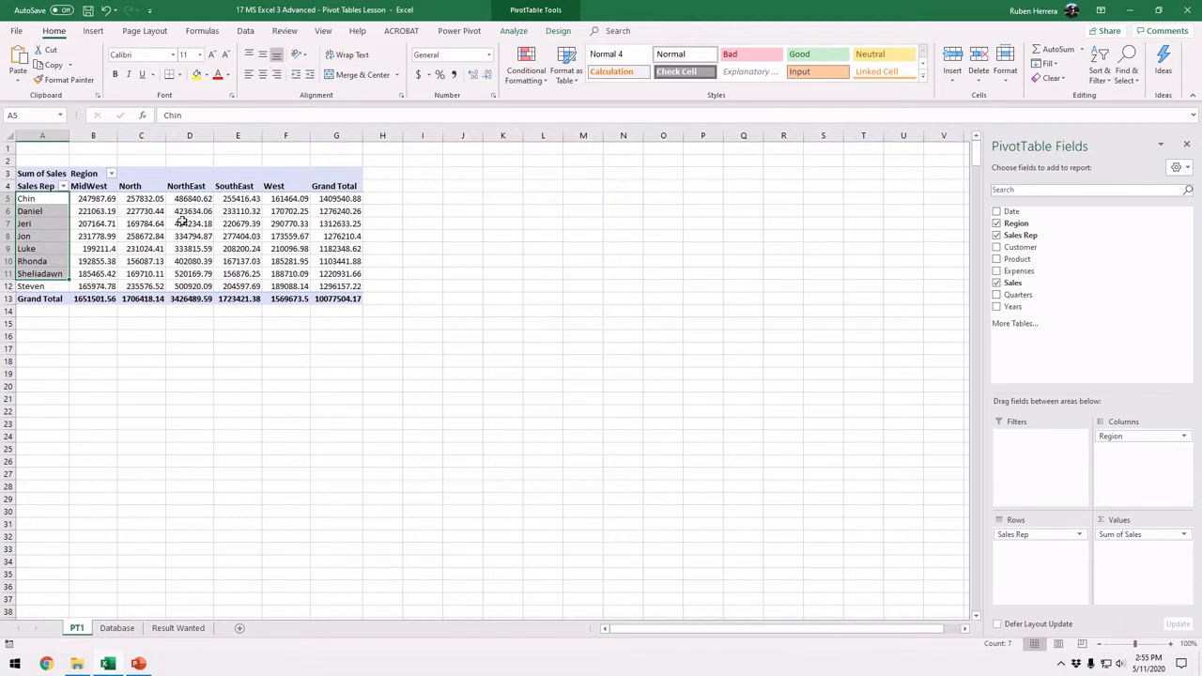
{"action": "left_click", "coordinate": [258, 176]}
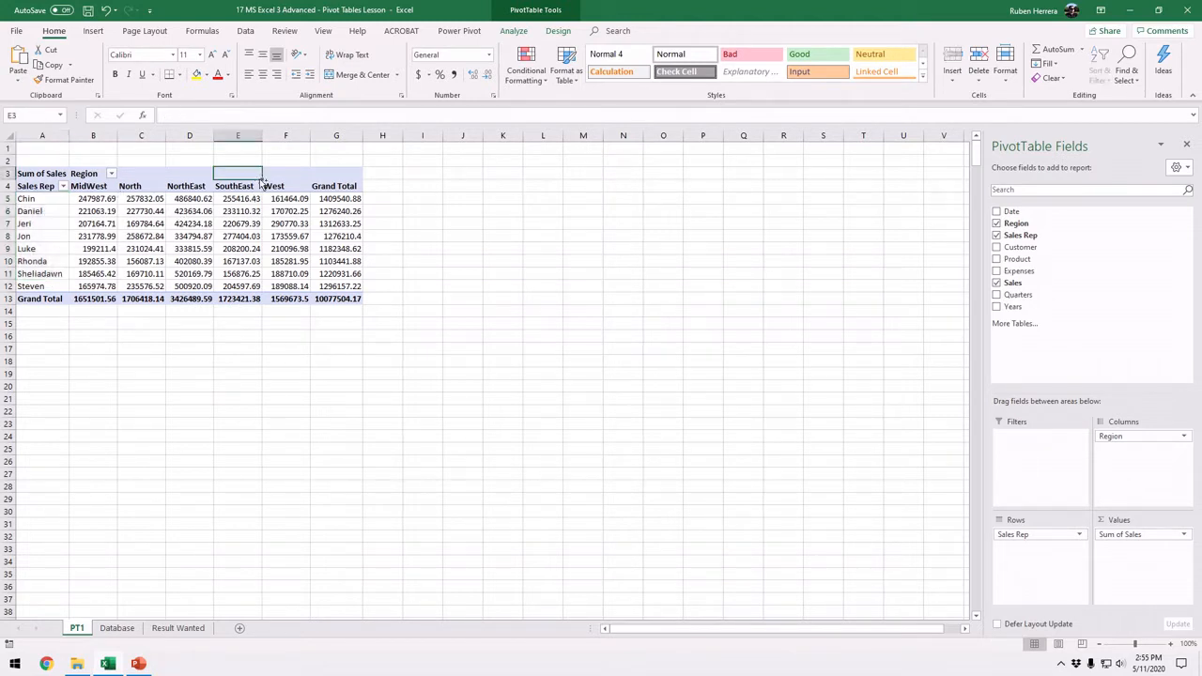
{"action": "left_click_drag", "start_coordinate": [1130, 441], "coordinate": [939, 563]}
{"action": "left_click_drag", "start_coordinate": [1027, 535], "coordinate": [887, 539]}
{"action": "left_click_drag", "start_coordinate": [1135, 541], "coordinate": [816, 535]}
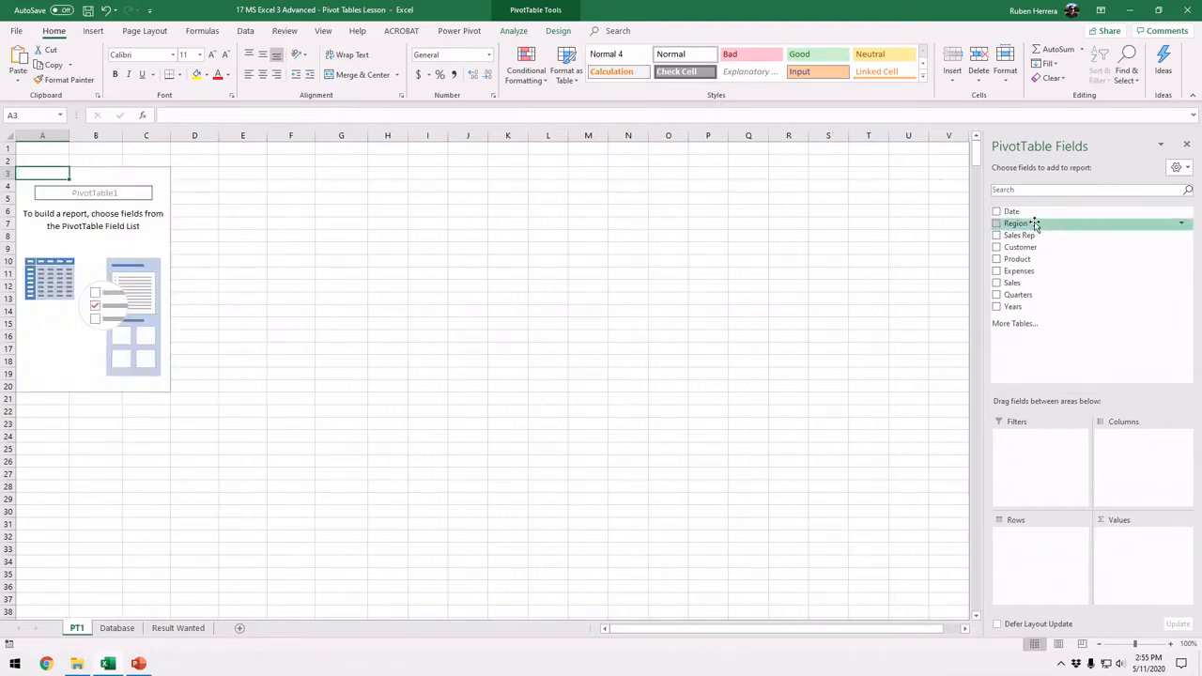
Step: Build the pivot table with Region as rows, Sales Rep as columns and Sales as the summed values
{"action": "left_click_drag", "start_coordinate": [1034, 222], "coordinate": [1031, 562]}
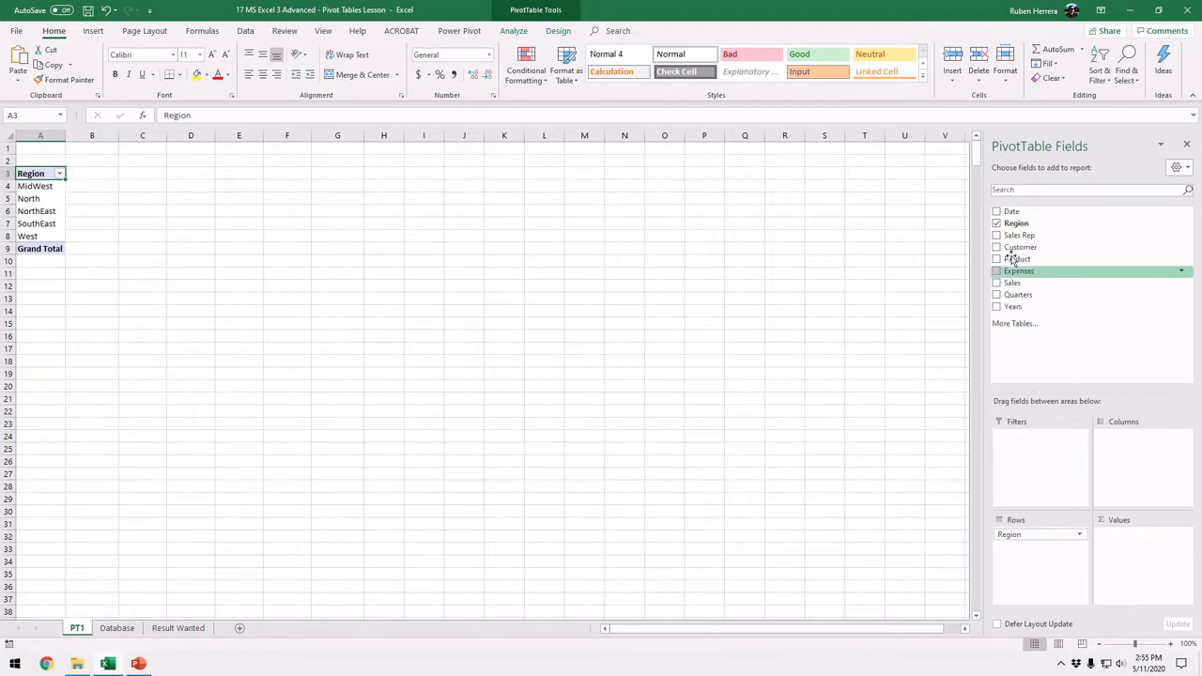
{"action": "left_click_drag", "start_coordinate": [1013, 243], "coordinate": [1155, 458]}
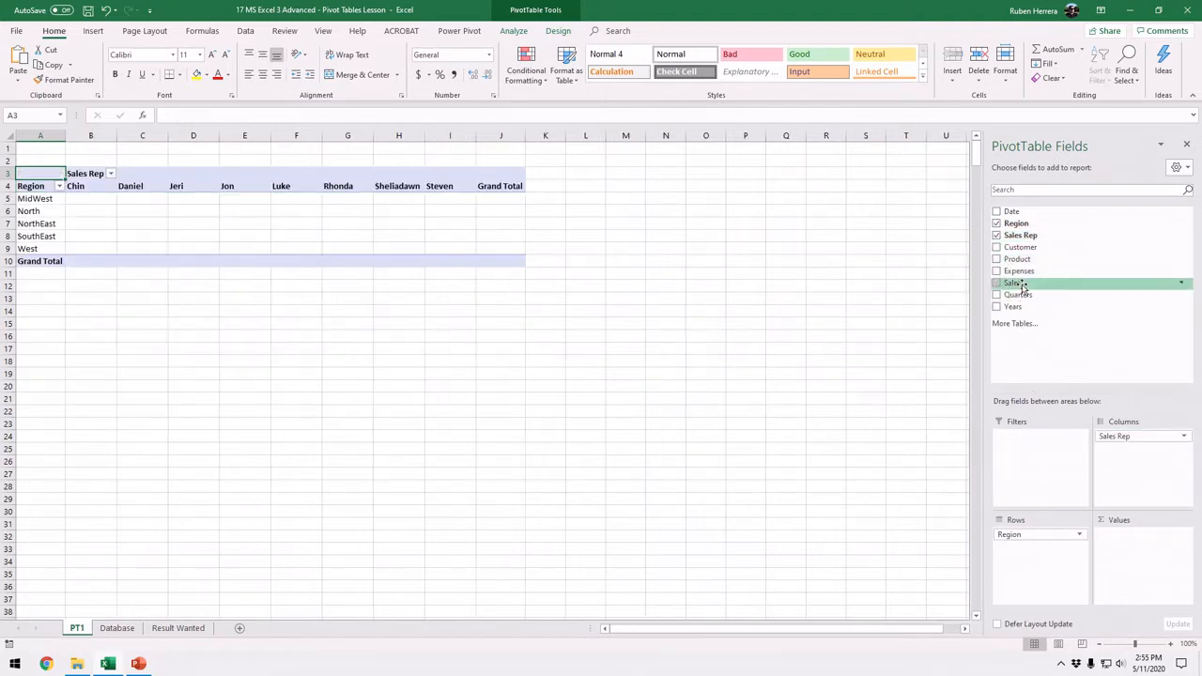
{"action": "left_click_drag", "start_coordinate": [1019, 284], "coordinate": [1141, 562]}
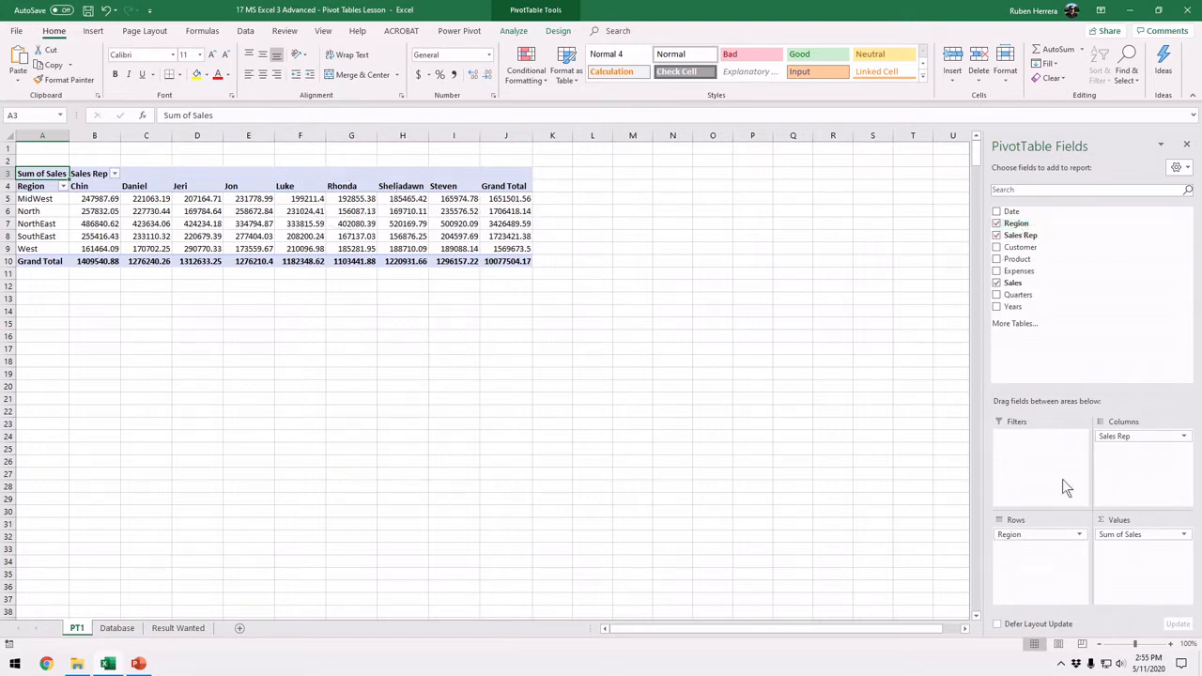
Step: Clear Region, Sales Rep and Sales from the report to empty the pivot table again
{"action": "left_click", "coordinate": [998, 223]}
{"action": "left_click", "coordinate": [998, 236]}
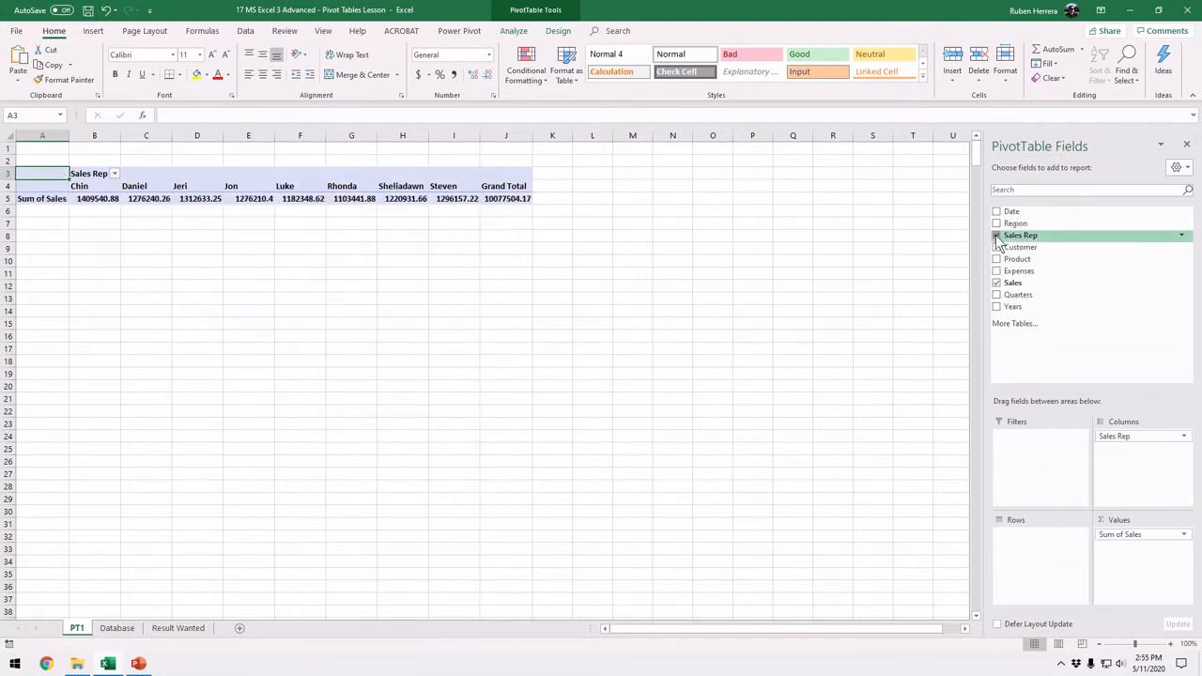
{"action": "left_click", "coordinate": [997, 284]}
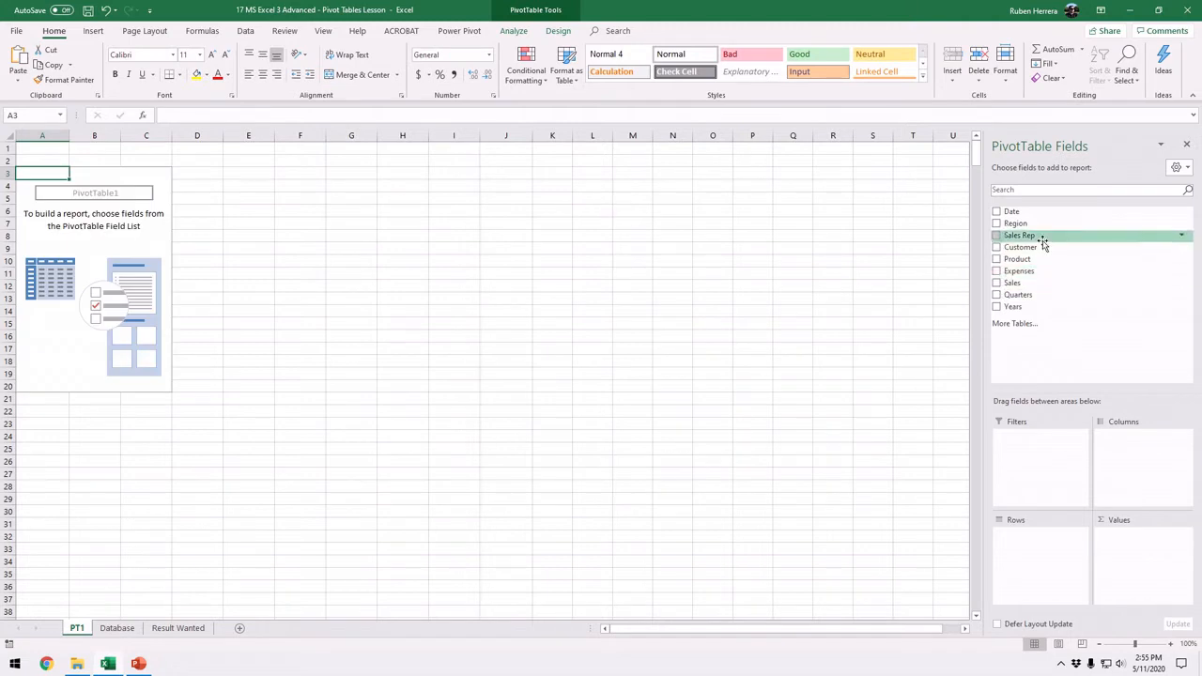
Step: Lay out the pivot table with Sales Rep as rows, Region as columns and Sales as the summed values
{"action": "left_click_drag", "start_coordinate": [1040, 240], "coordinate": [1052, 560]}
{"action": "left_click_drag", "start_coordinate": [1032, 230], "coordinate": [1186, 489]}
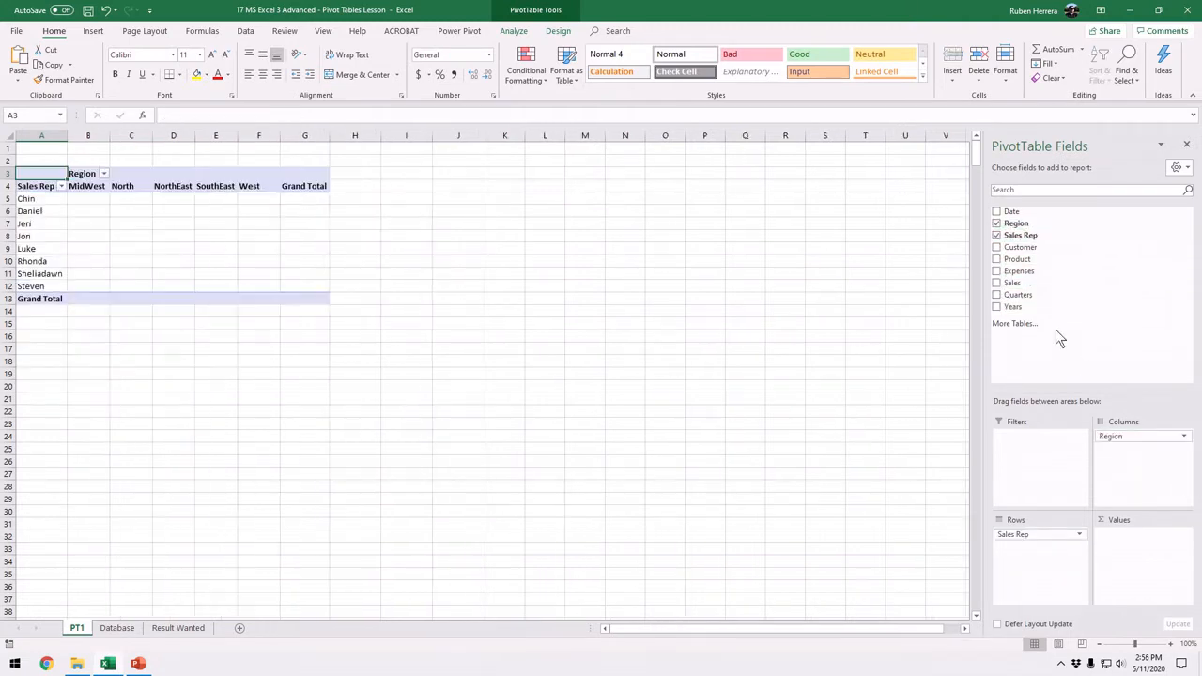
{"action": "left_click_drag", "start_coordinate": [1007, 285], "coordinate": [1130, 562]}
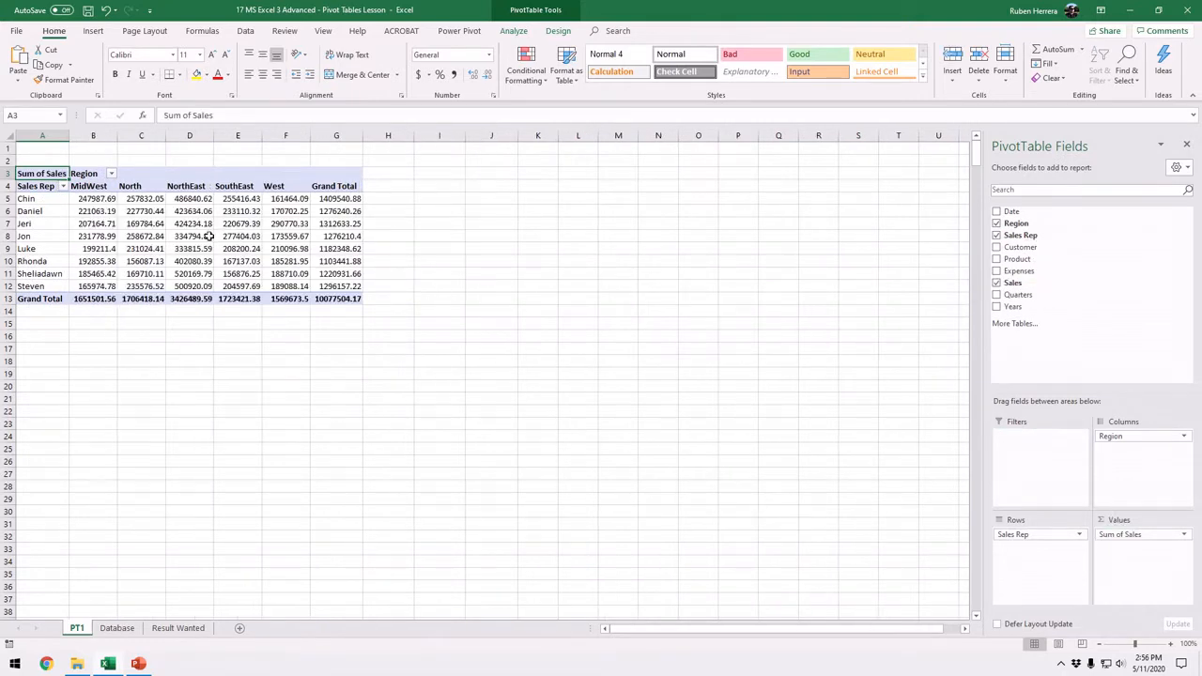
Step: Review the available report layout options for the pivot table without changing its layout
{"action": "mouse_move", "coordinate": [216, 199]}
{"action": "mouse_move", "coordinate": [206, 249]}
{"action": "left_click", "coordinate": [558, 31]}
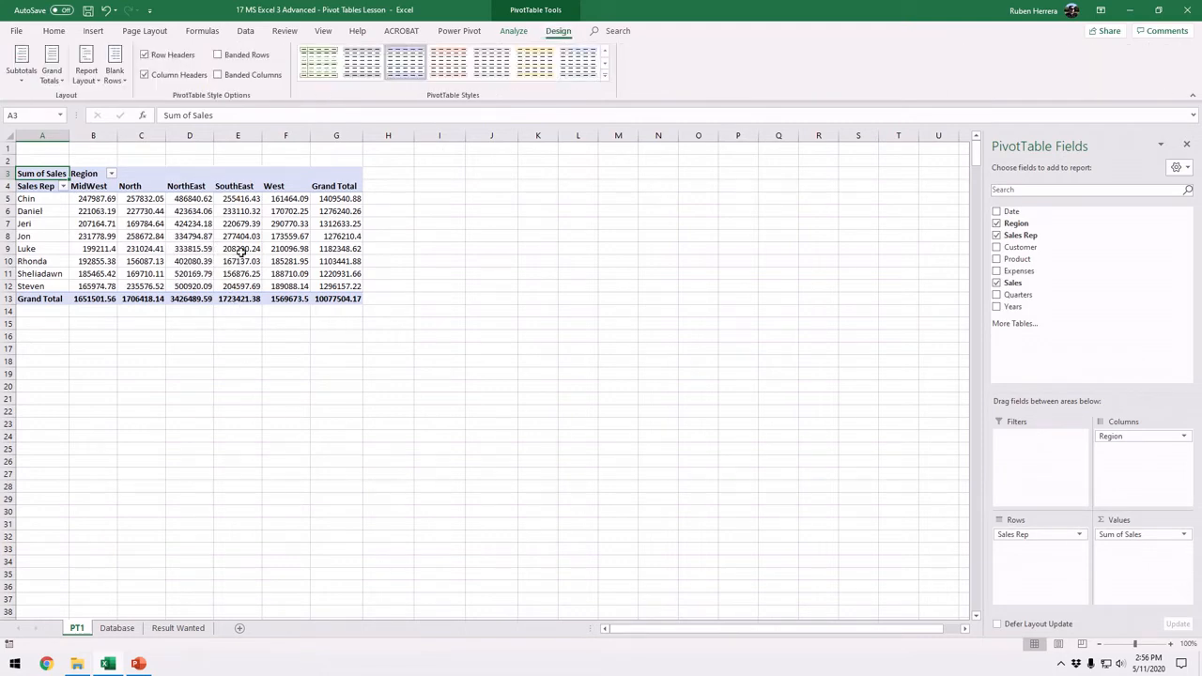
{"action": "left_click", "coordinate": [89, 75]}
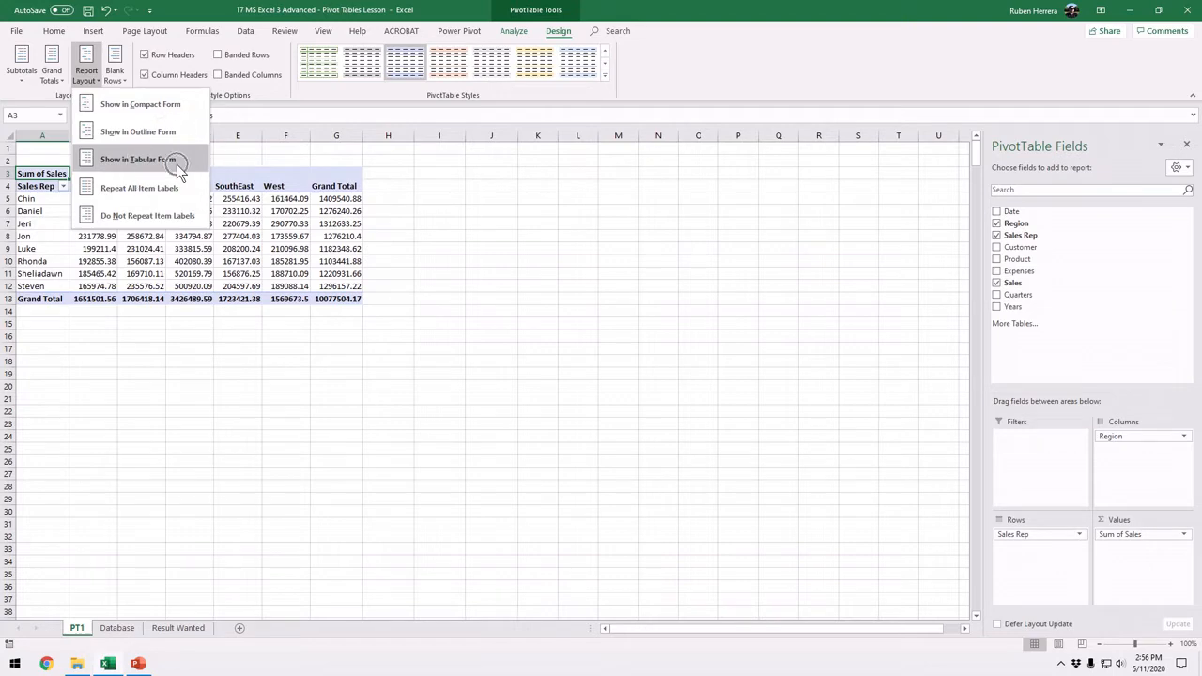
{"action": "left_click", "coordinate": [225, 230]}
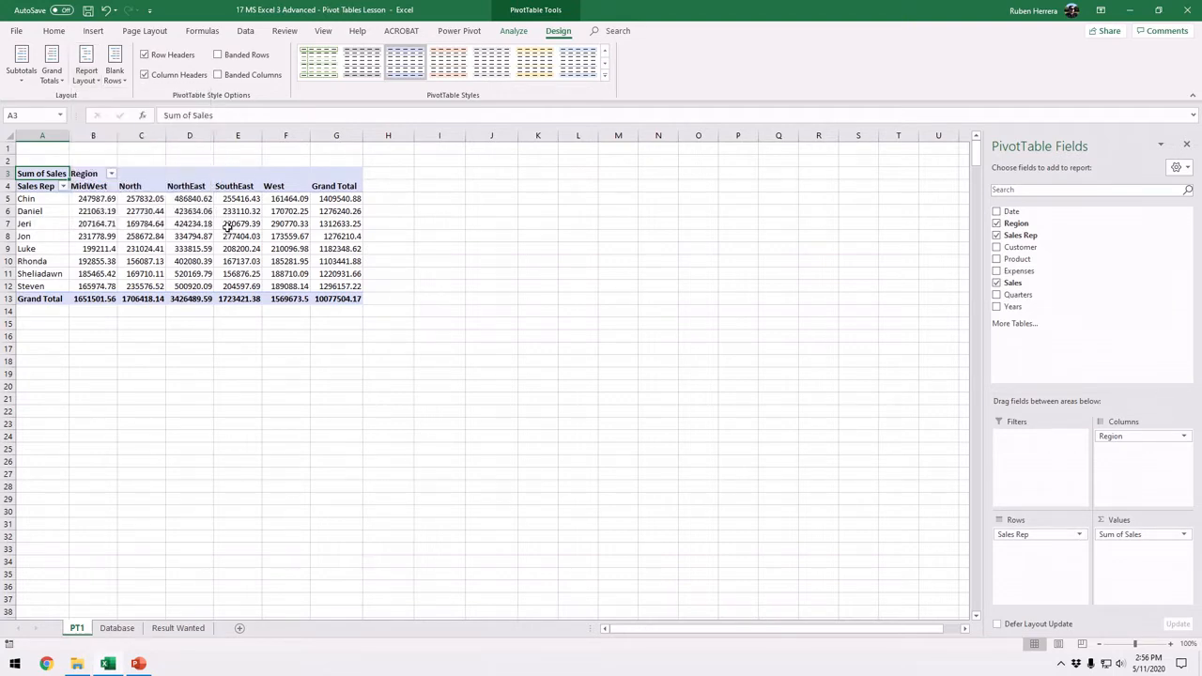
{"action": "left_click", "coordinate": [507, 31]}
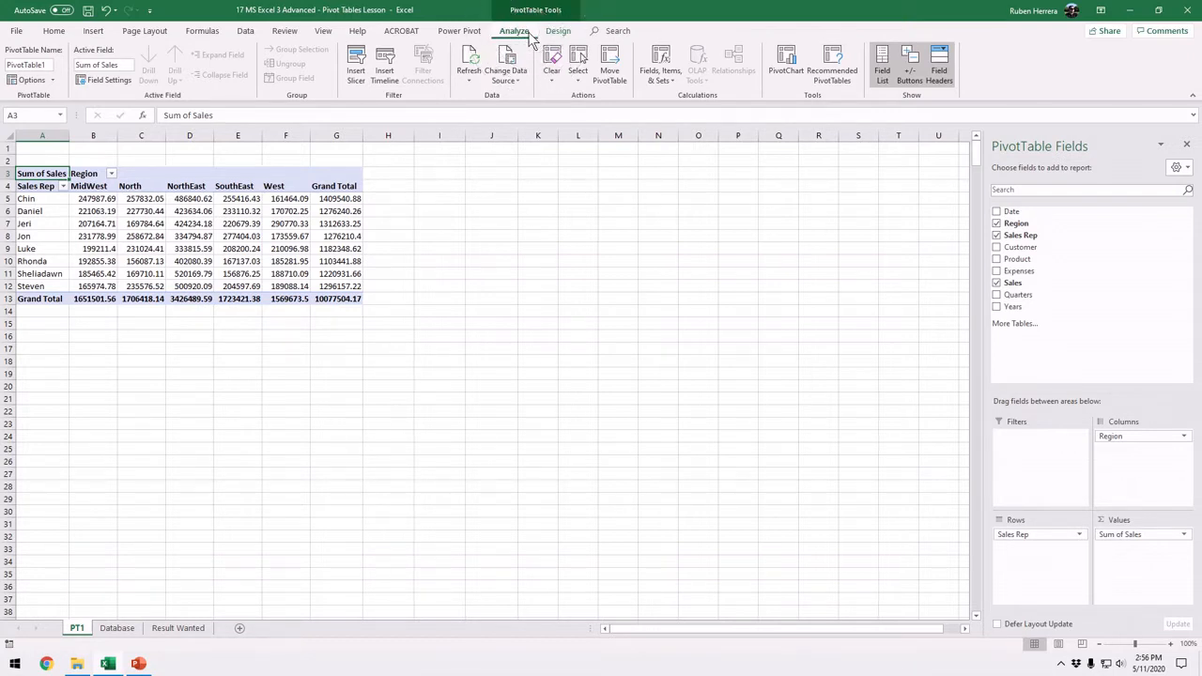
{"action": "left_click", "coordinate": [558, 34]}
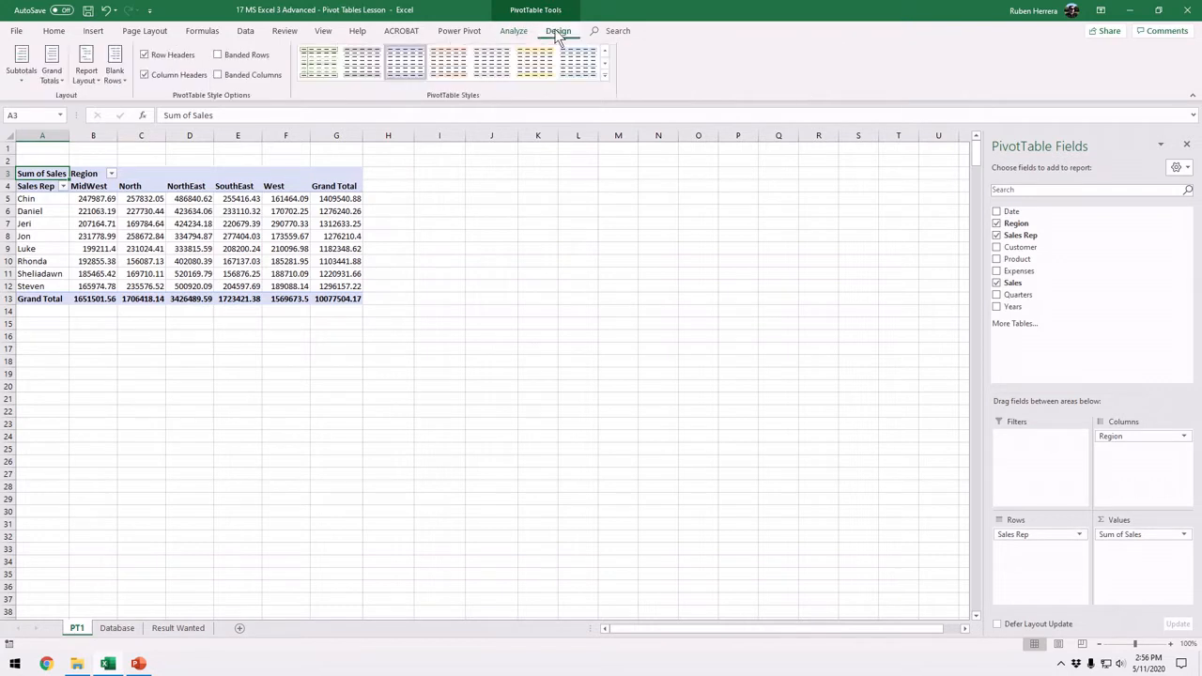
{"action": "left_click", "coordinate": [529, 32]}
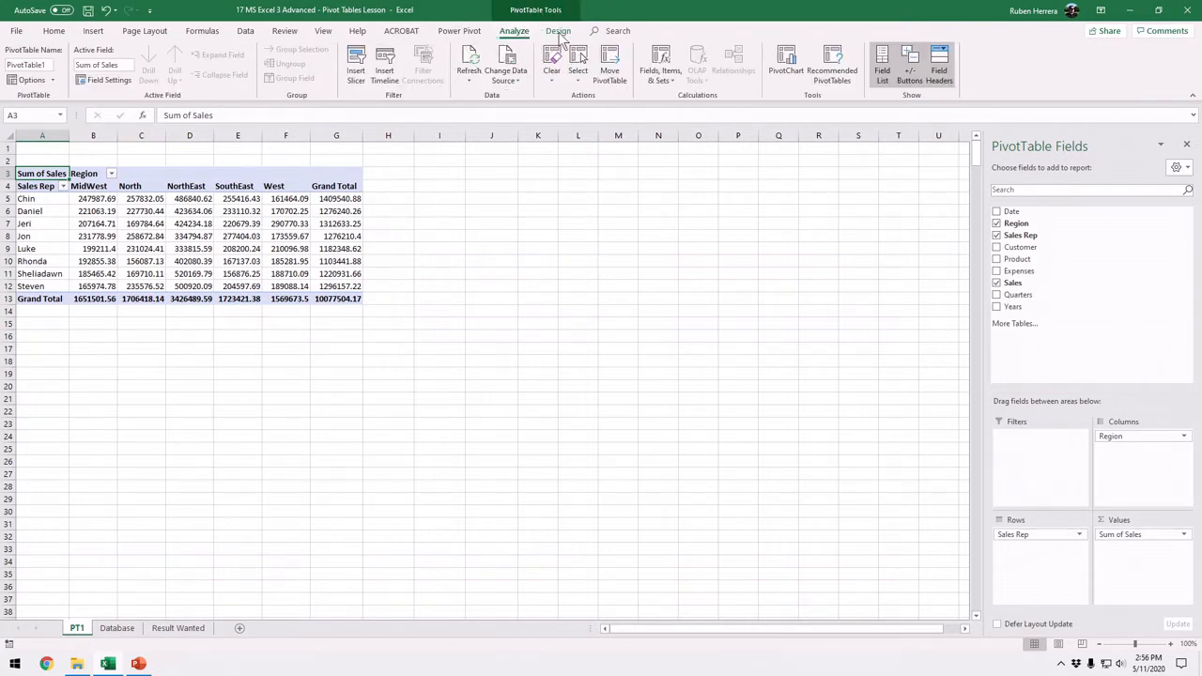
{"action": "left_click", "coordinate": [559, 34]}
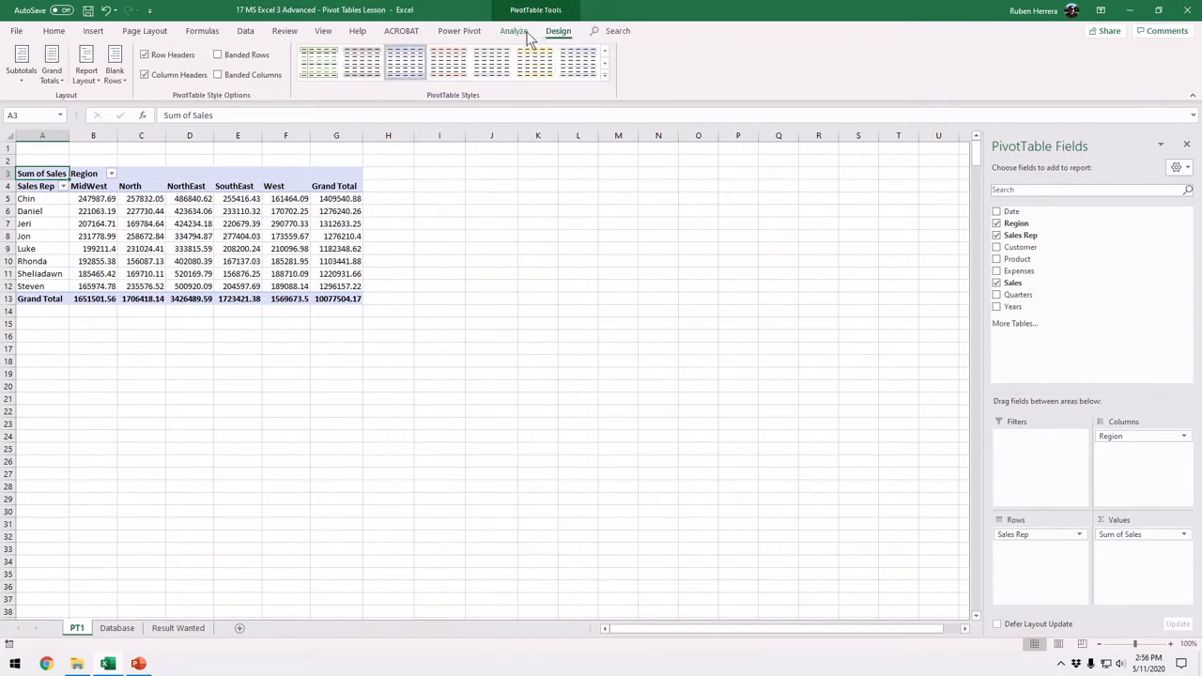
{"action": "left_click", "coordinate": [522, 34]}
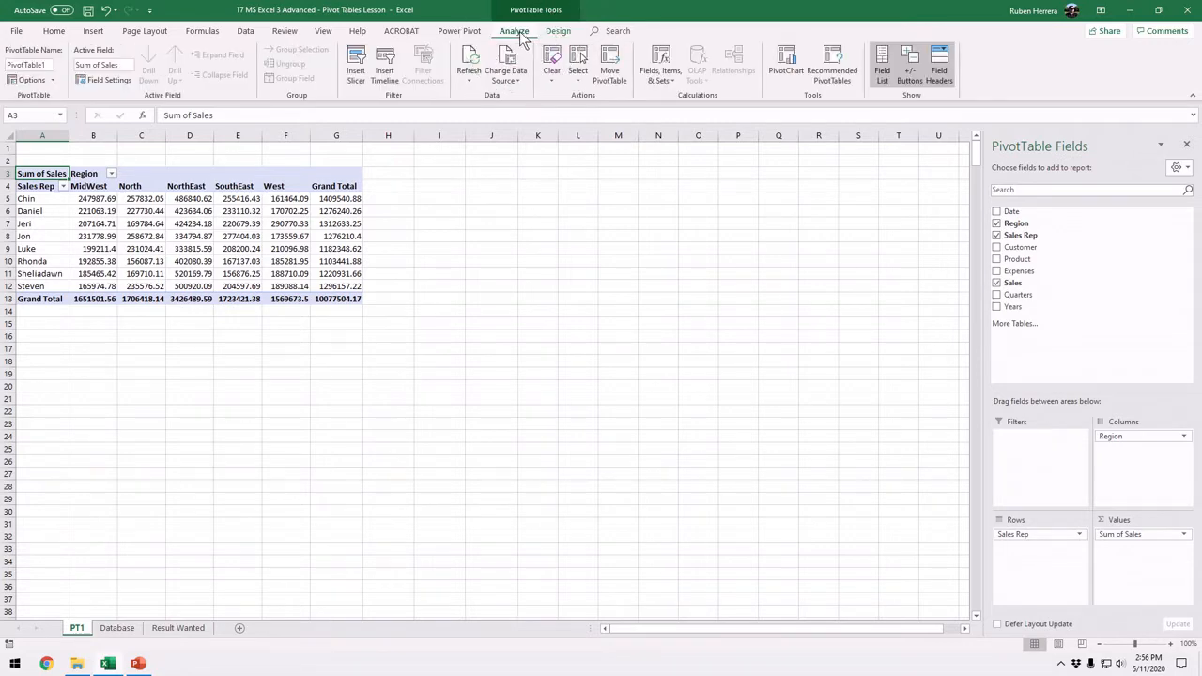
Step: Switch the pivot table's grand totals off for rows and columns, and back on for both
{"action": "left_click", "coordinate": [554, 33]}
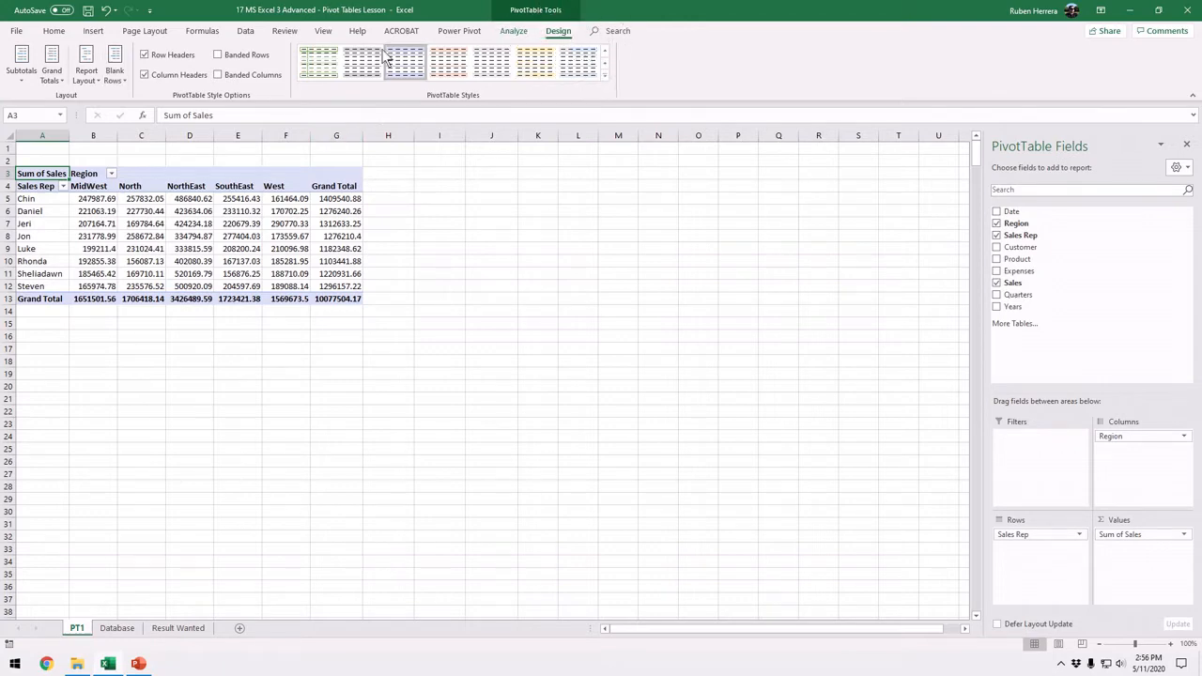
{"action": "left_click", "coordinate": [54, 74]}
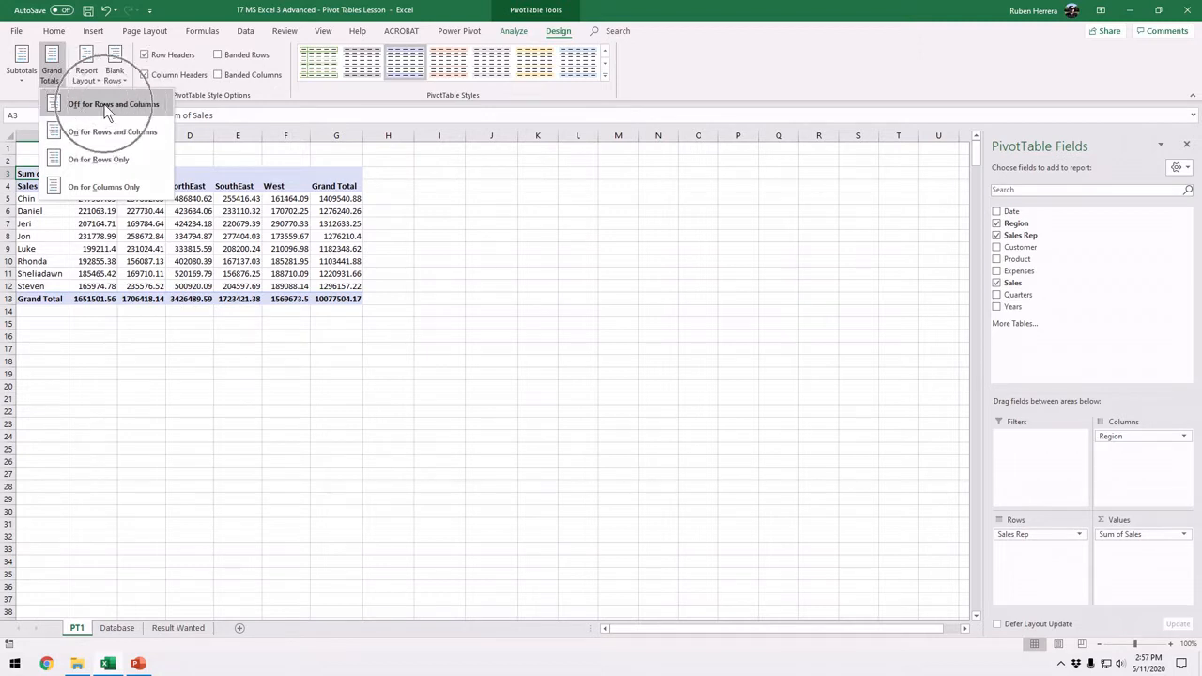
{"action": "left_click", "coordinate": [106, 108]}
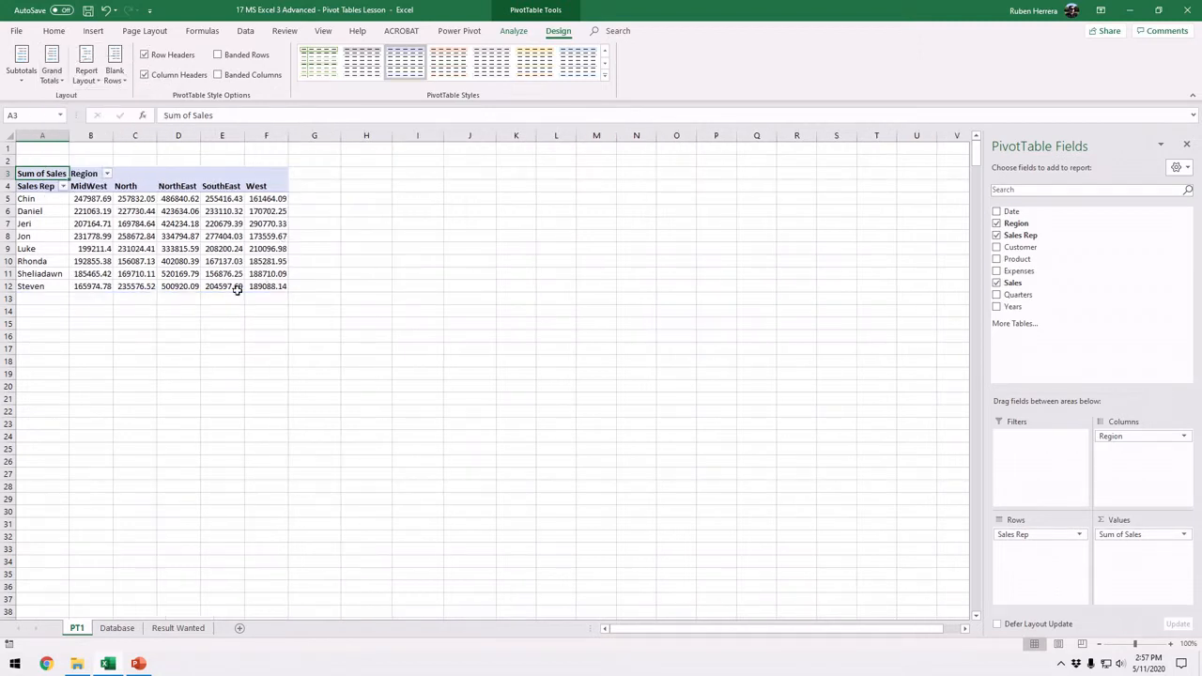
{"action": "left_click", "coordinate": [58, 83]}
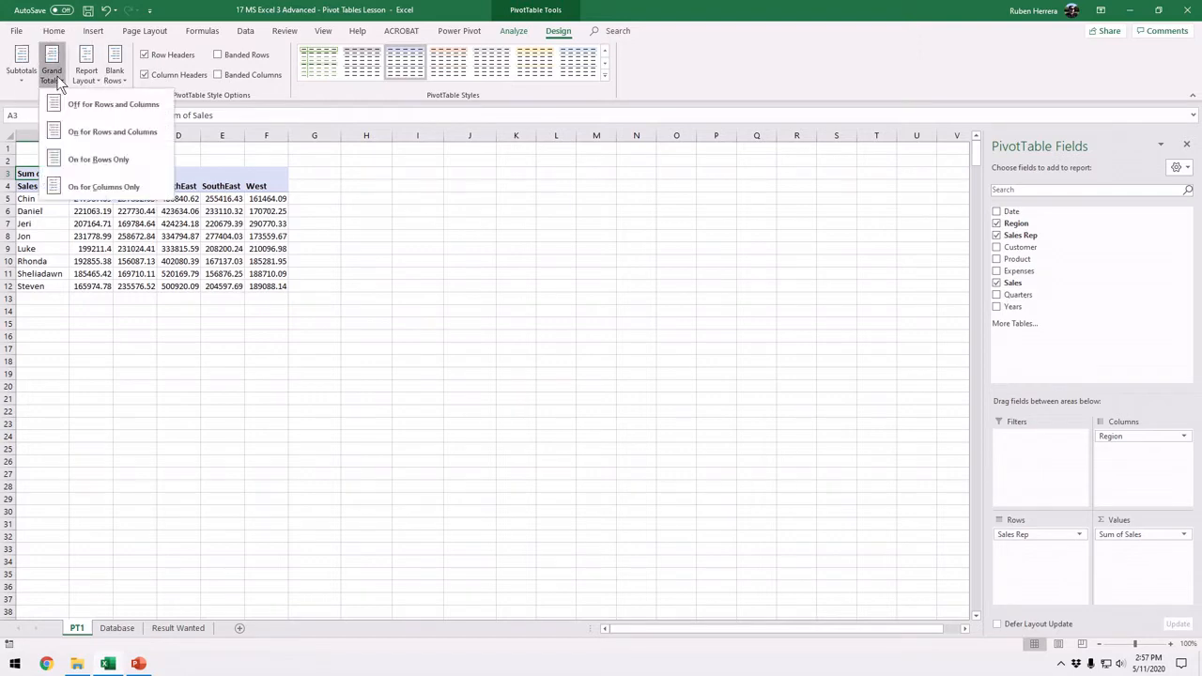
{"action": "left_click", "coordinate": [73, 131]}
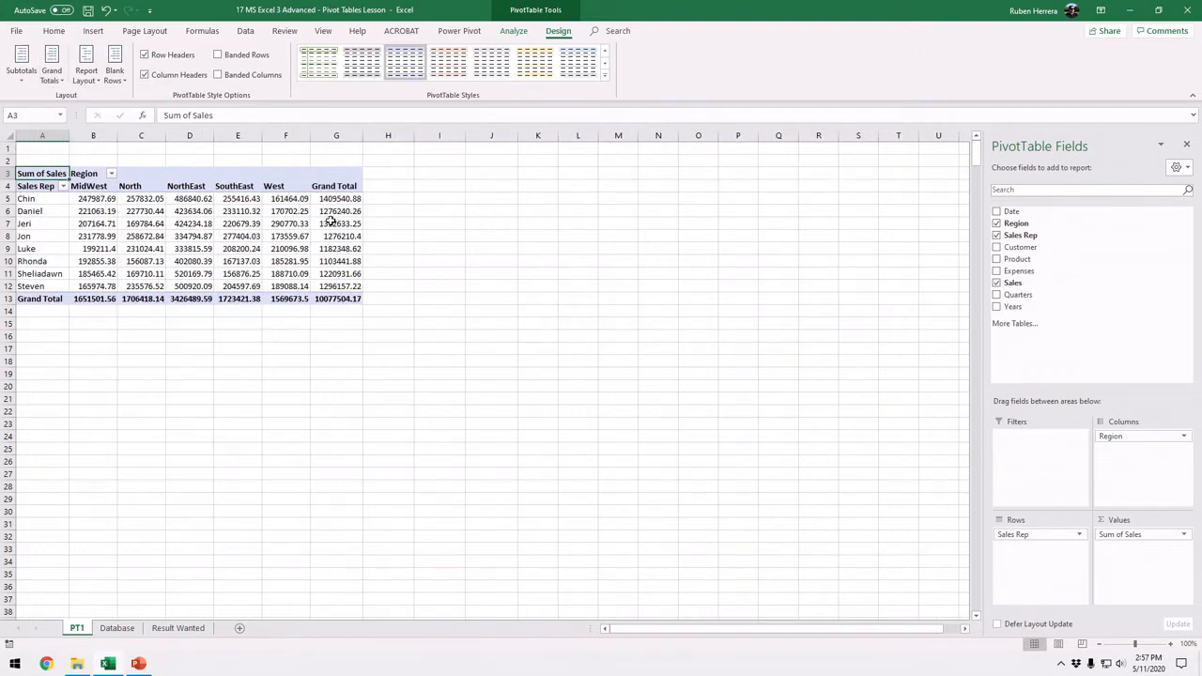
Step: Try showing the pivot table's grand totals for rows only, and for columns only
{"action": "left_click", "coordinate": [58, 82]}
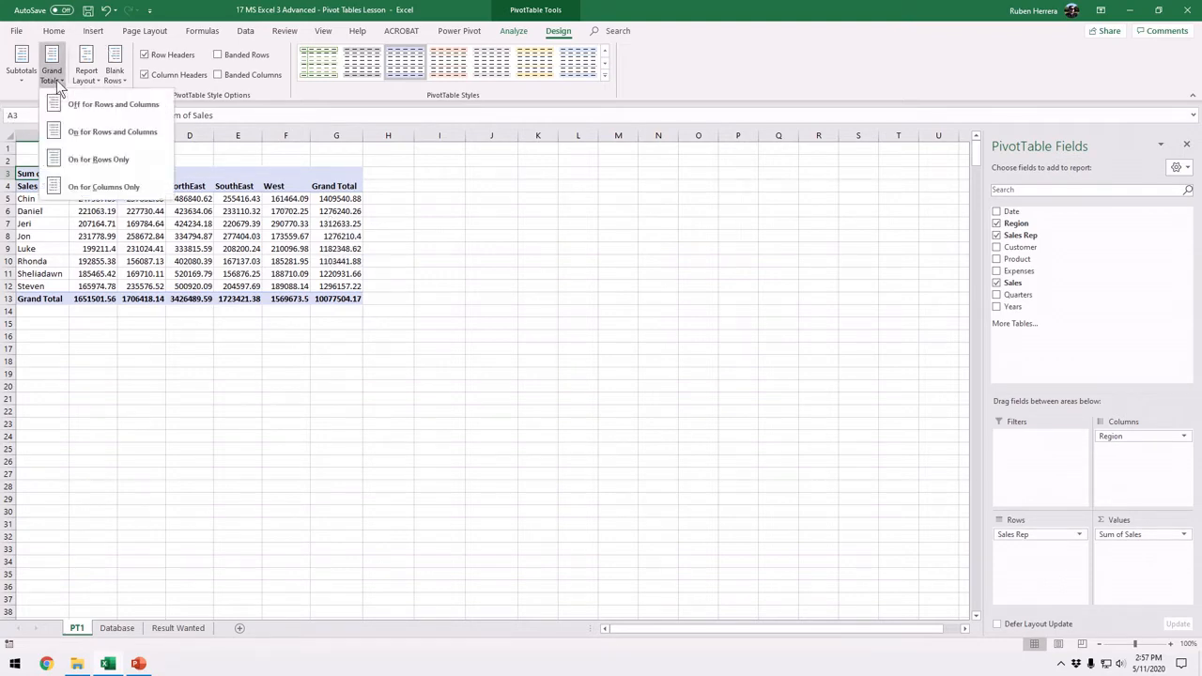
{"action": "left_click", "coordinate": [93, 162]}
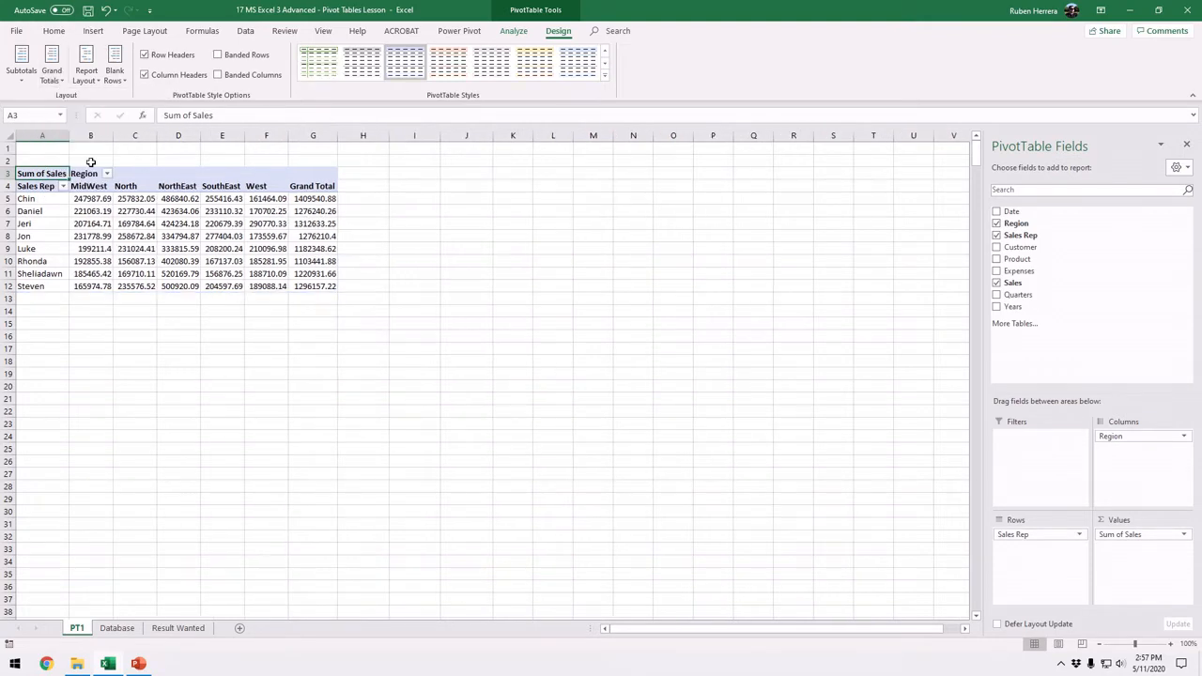
{"action": "left_click", "coordinate": [45, 75]}
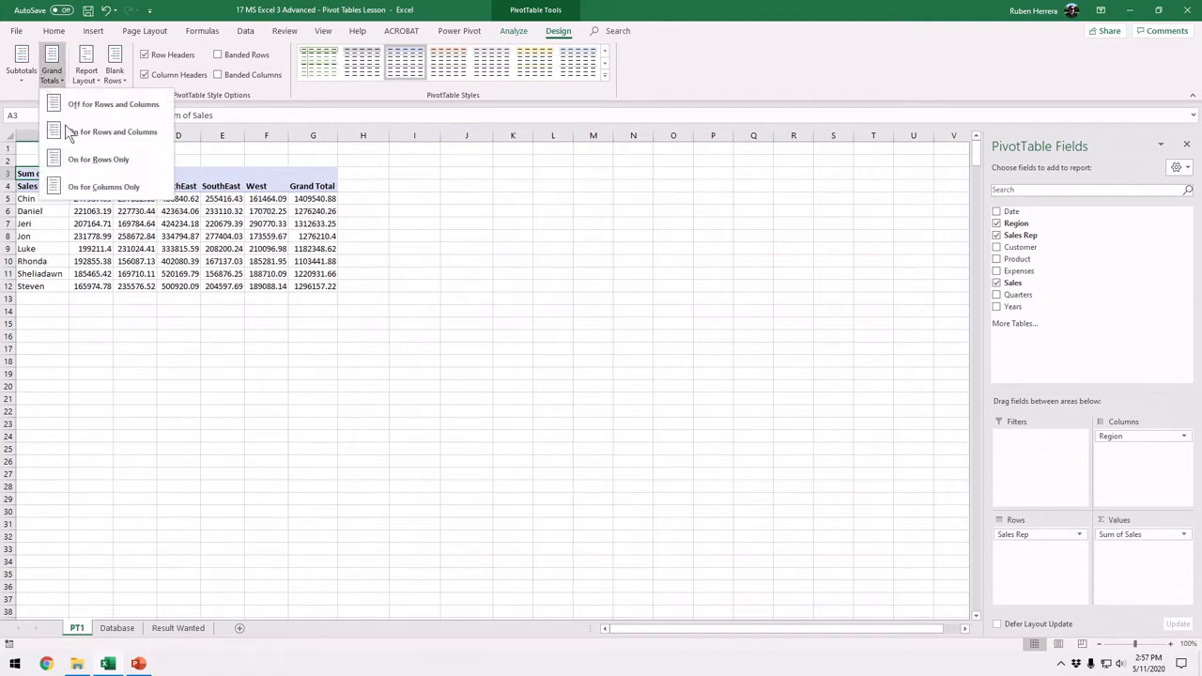
{"action": "left_click", "coordinate": [89, 187]}
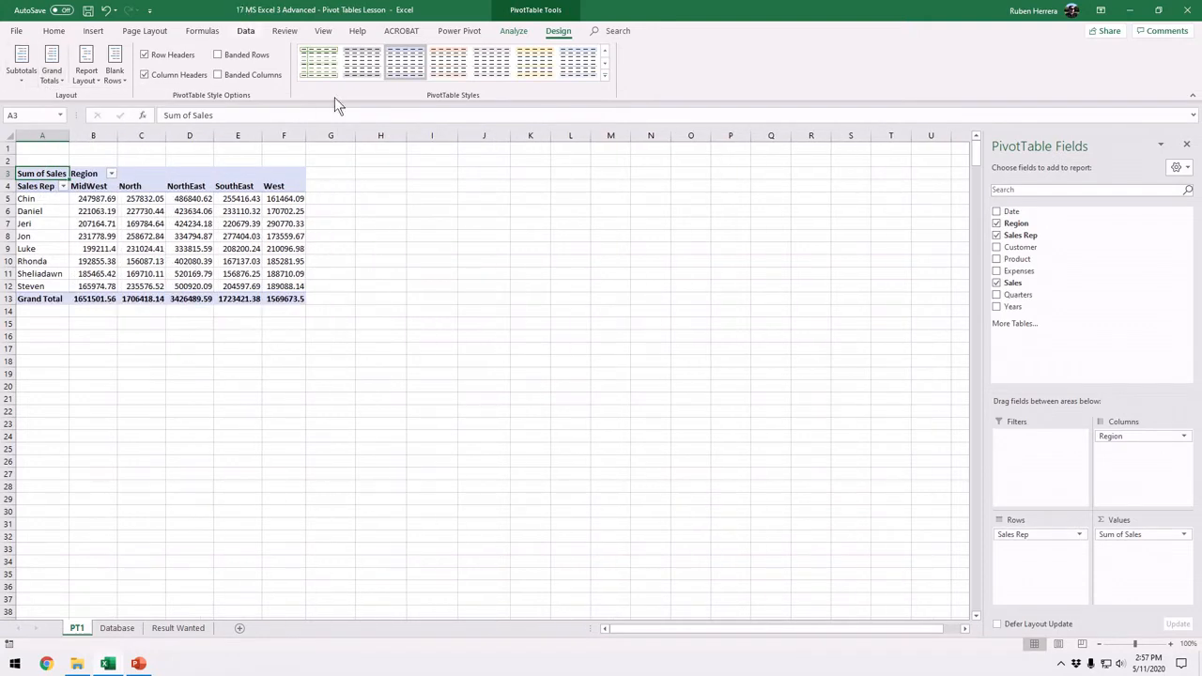
Step: Turn on the pivot table's grand totals for both rows and columns
{"action": "left_click", "coordinate": [51, 73]}
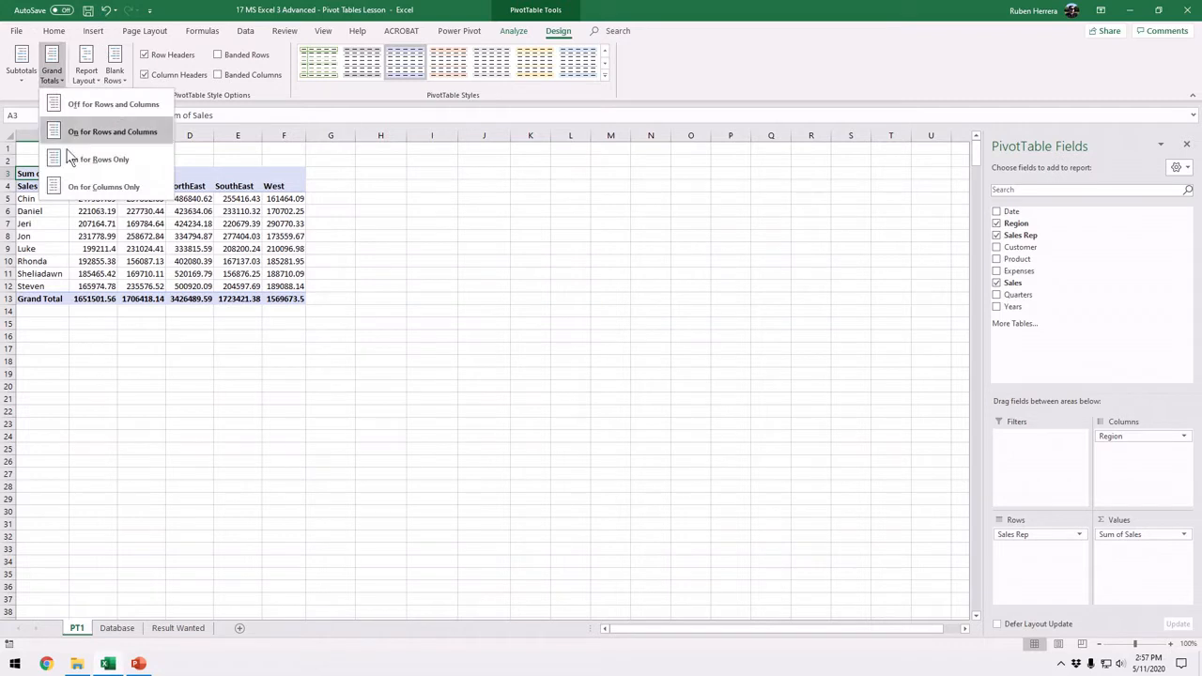
{"action": "left_click", "coordinate": [54, 74]}
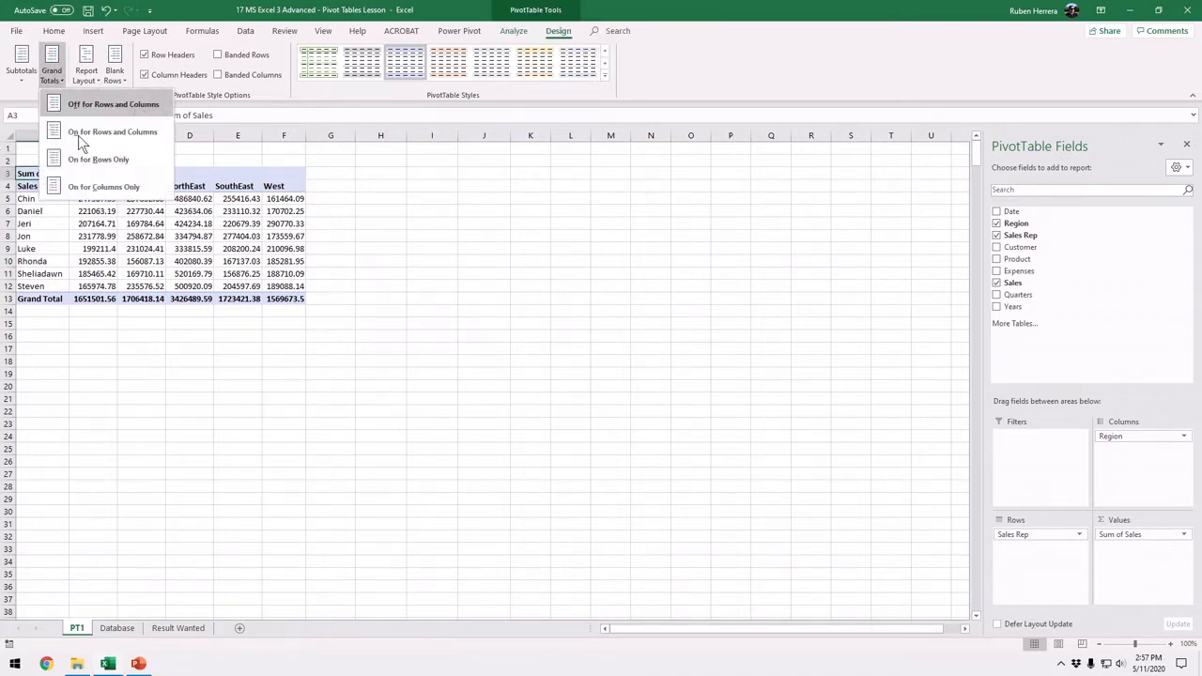
{"action": "left_click", "coordinate": [141, 133]}
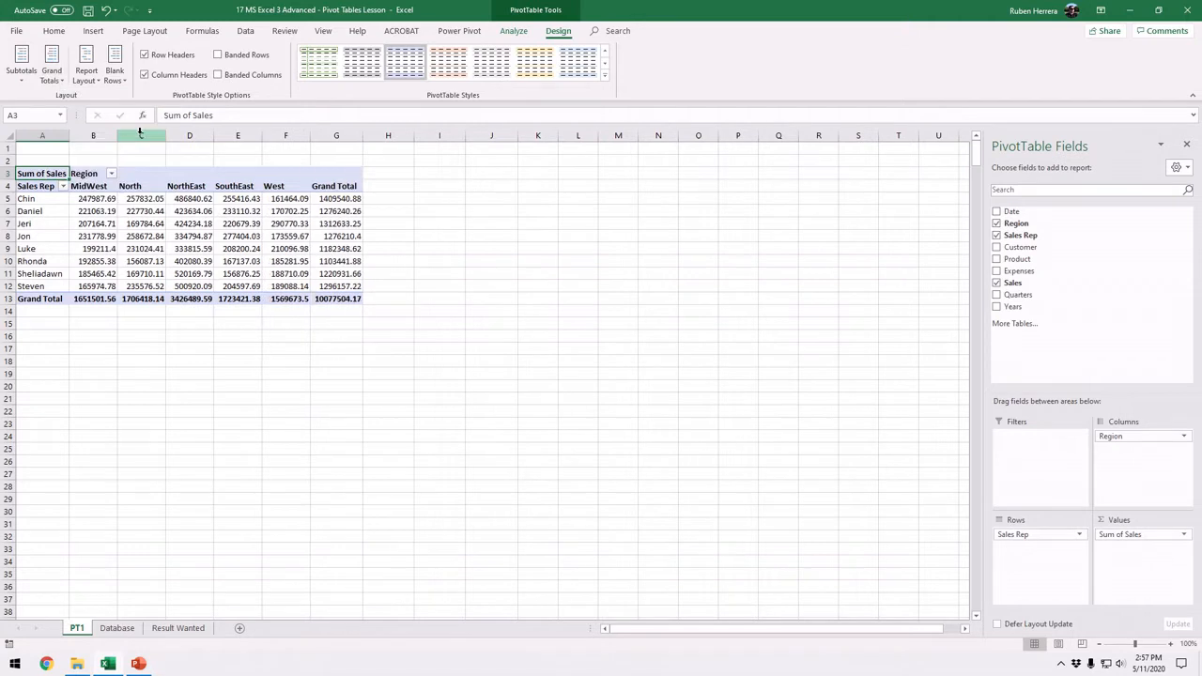
Step: Try the pivot table style without row headers and column headers, and restore both options
{"action": "left_click", "coordinate": [219, 226]}
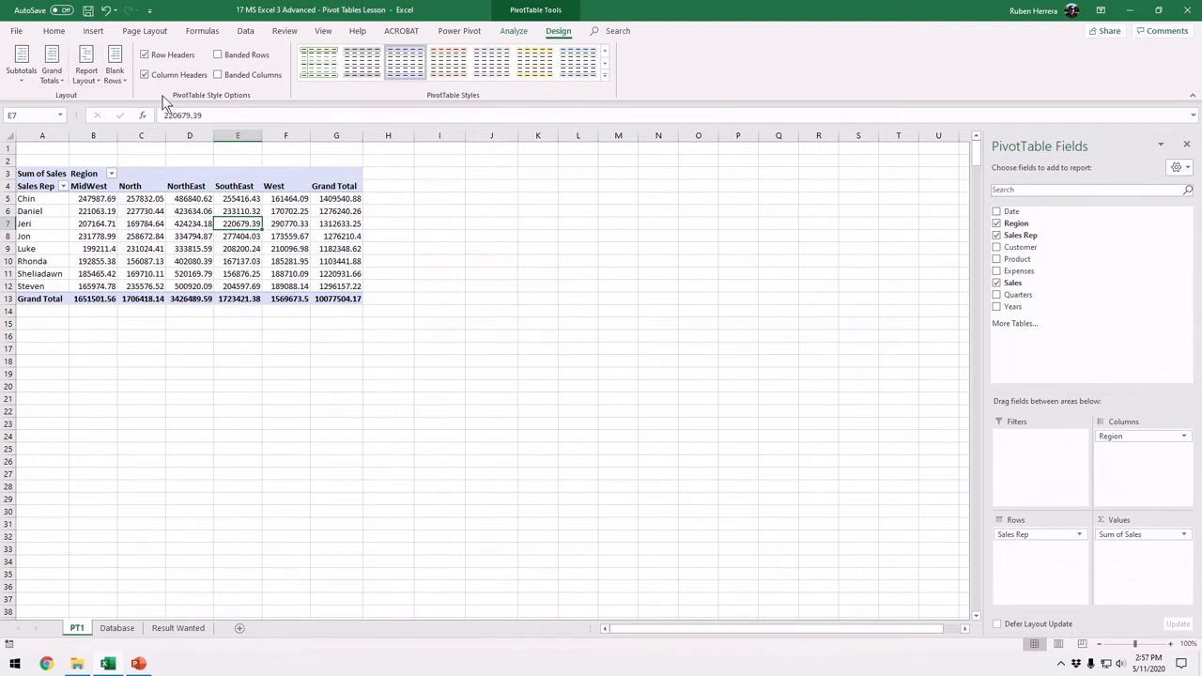
{"action": "left_click", "coordinate": [145, 55]}
{"action": "left_click", "coordinate": [143, 75]}
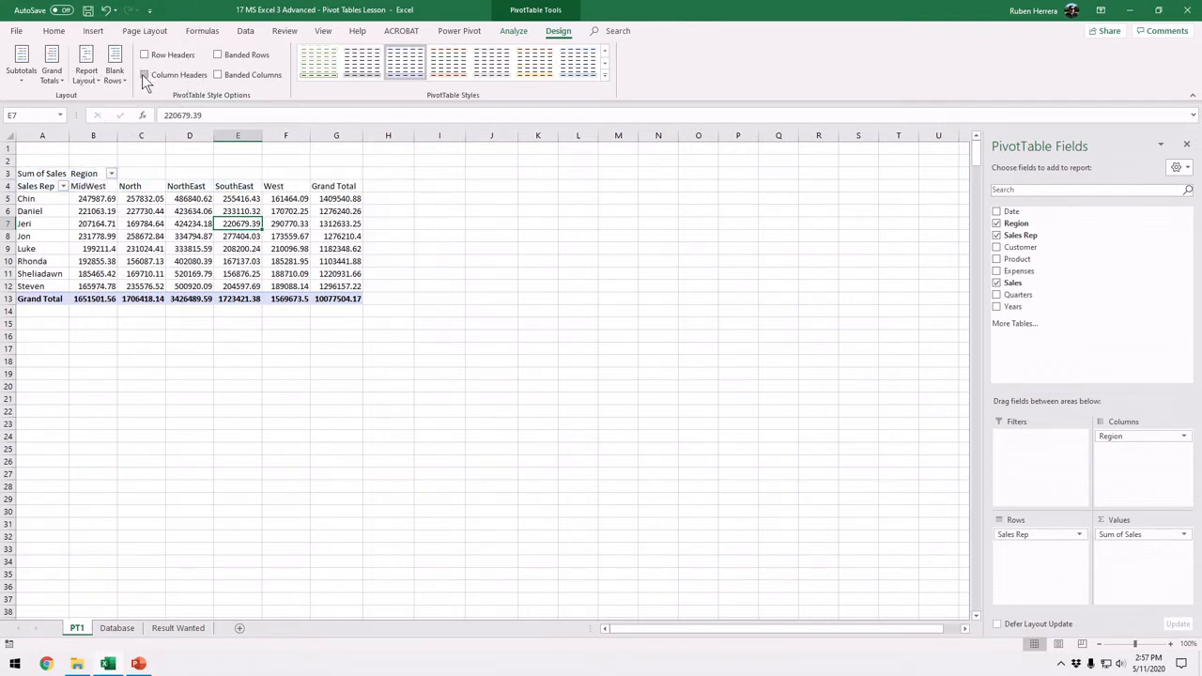
{"action": "left_click", "coordinate": [144, 75]}
{"action": "left_click", "coordinate": [144, 55]}
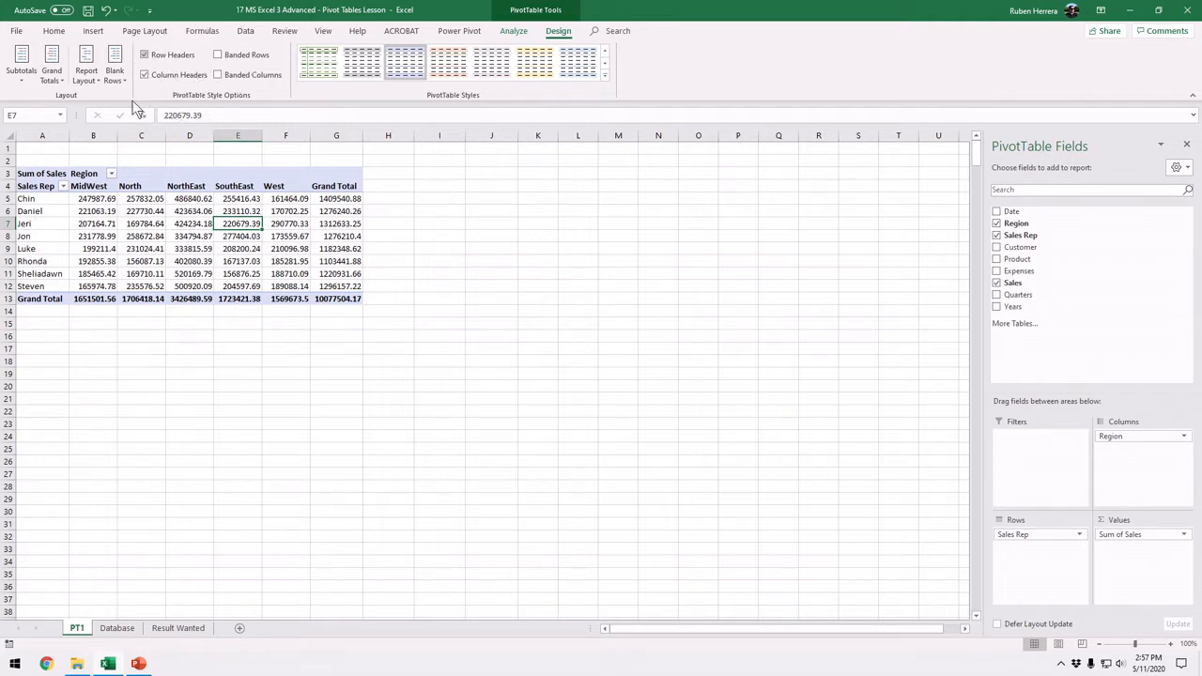
Step: Try banded rows and banded columns on the pivot table, switching each option back off
{"action": "left_click", "coordinate": [218, 57]}
{"action": "left_click", "coordinate": [219, 57]}
{"action": "left_click", "coordinate": [218, 75]}
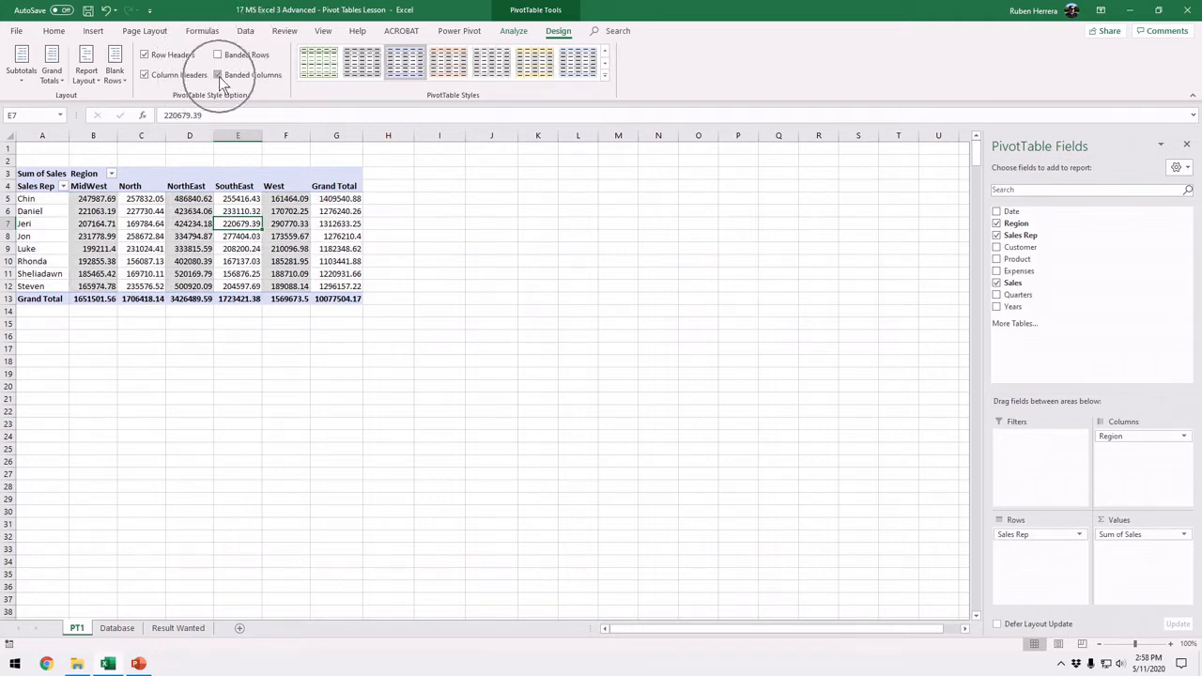
{"action": "left_click", "coordinate": [219, 75]}
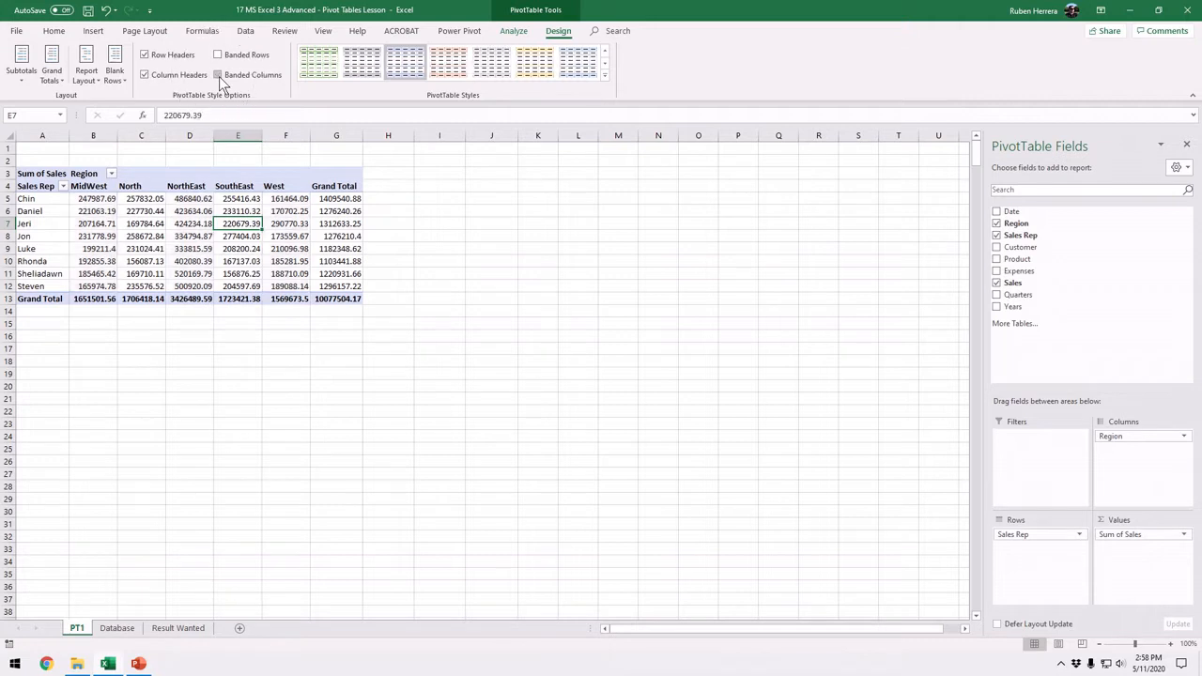
Step: Try banded rows and banded columns together on the pivot table, and switch both options off
{"action": "left_click", "coordinate": [219, 55]}
{"action": "left_click", "coordinate": [219, 75]}
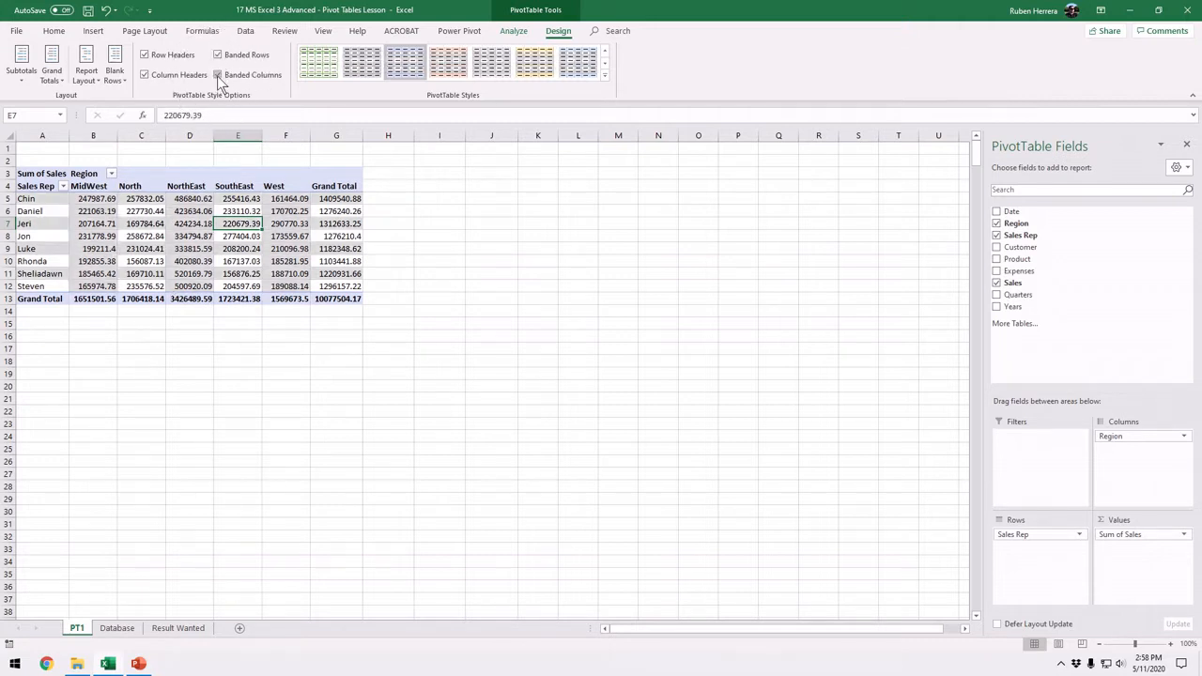
{"action": "left_click", "coordinate": [217, 76]}
{"action": "left_click", "coordinate": [217, 56]}
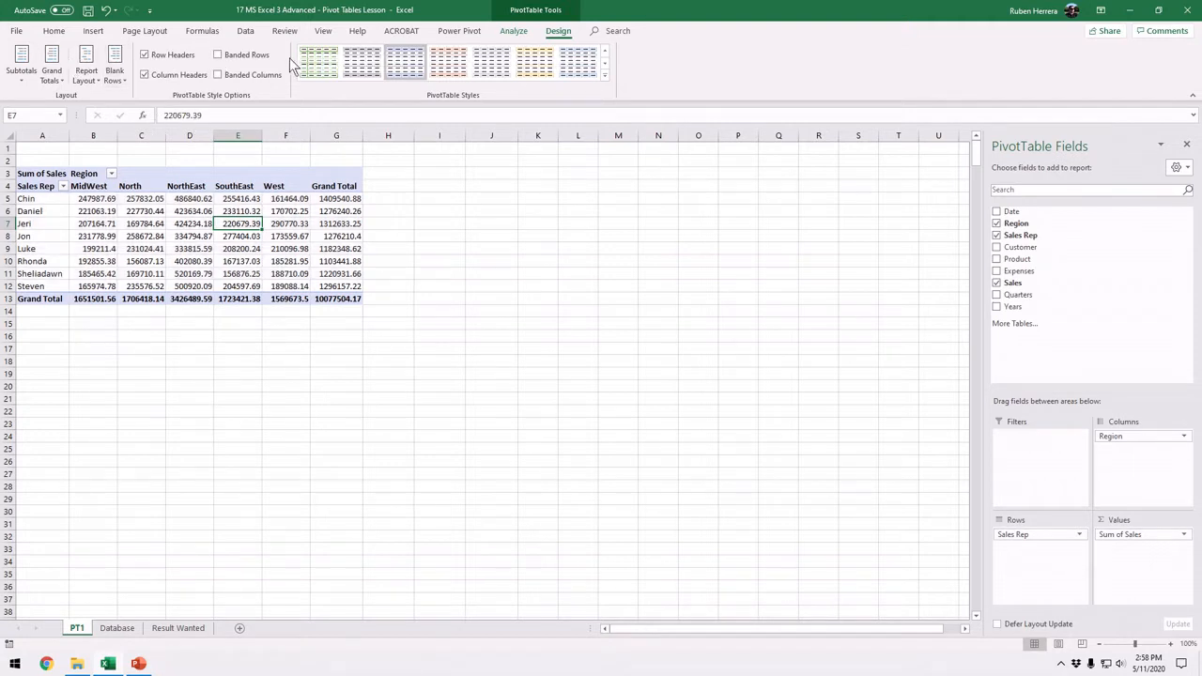
Step: Apply the blue pivot table style from the first row of the Medium group
{"action": "left_click", "coordinate": [408, 65]}
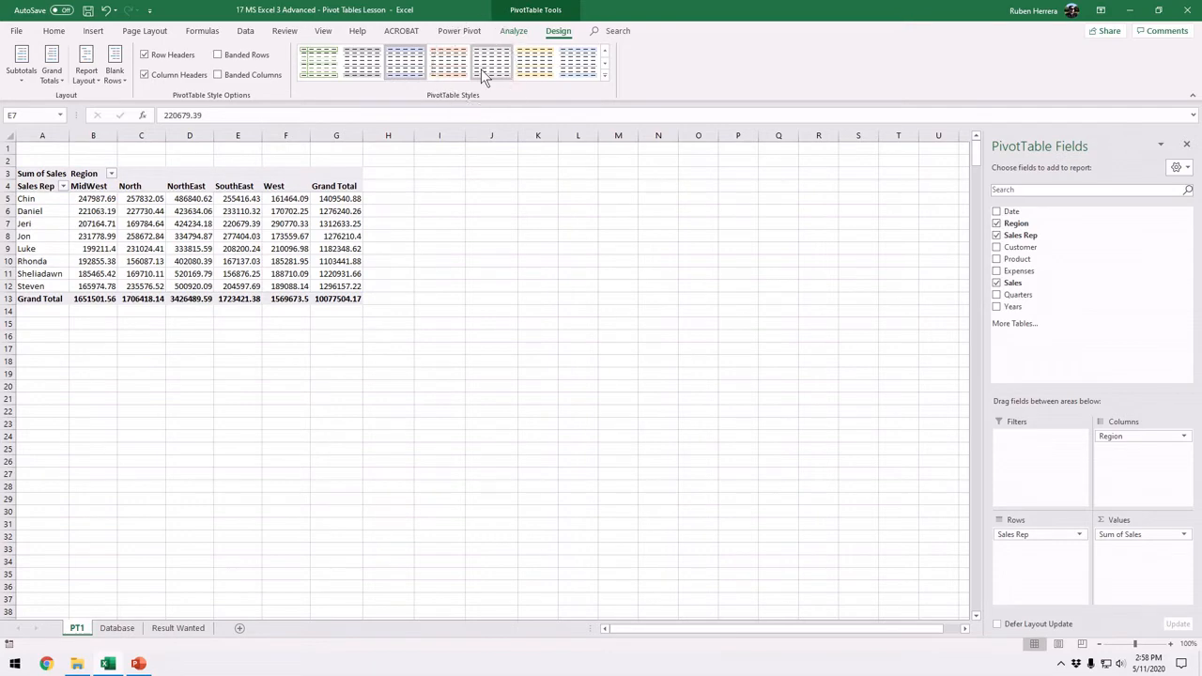
{"action": "left_click", "coordinate": [604, 74]}
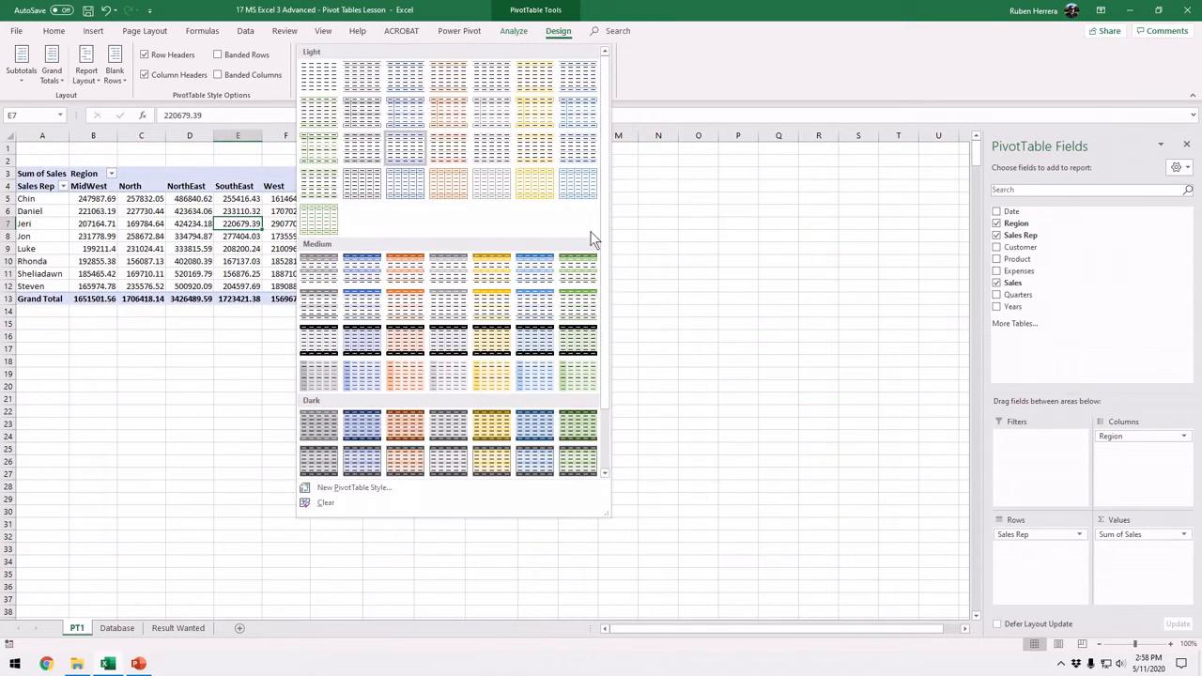
{"action": "scroll", "coordinate": [601, 244], "scroll_direction": "down", "scroll_amount": 2}
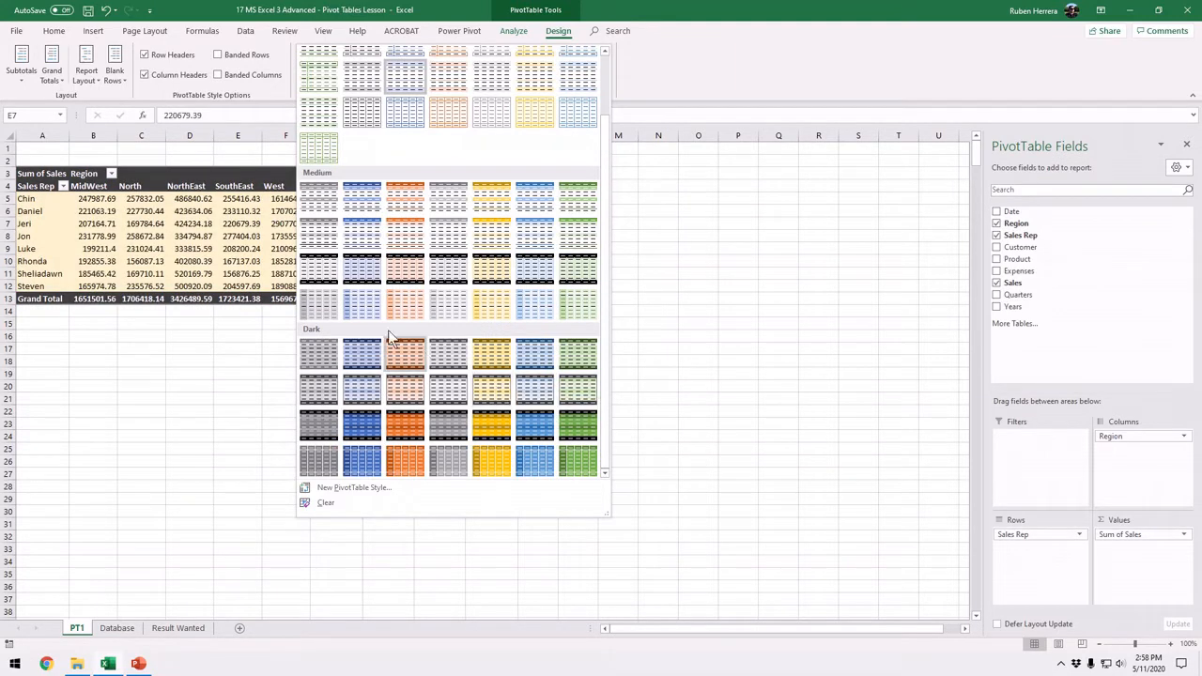
{"action": "left_click", "coordinate": [368, 200]}
{"action": "left_click", "coordinate": [213, 260]}
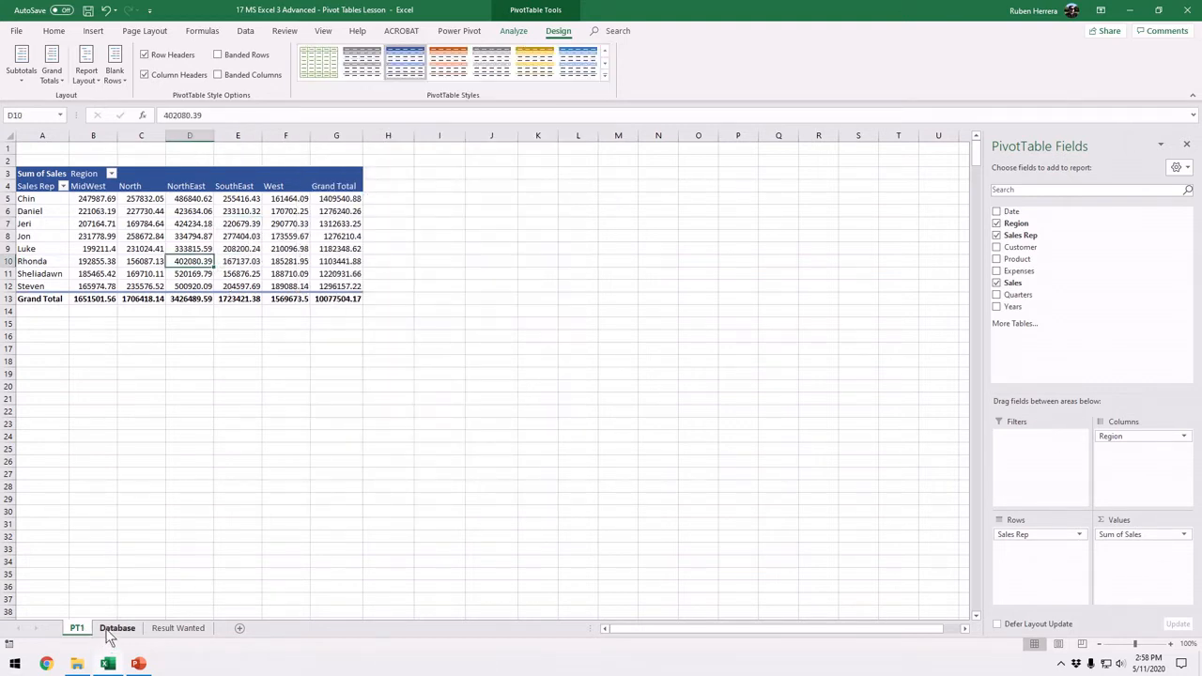
Step: Check the Result Wanted sheet and return to the pivot table on the PT1 sheet
{"action": "left_click", "coordinate": [168, 636]}
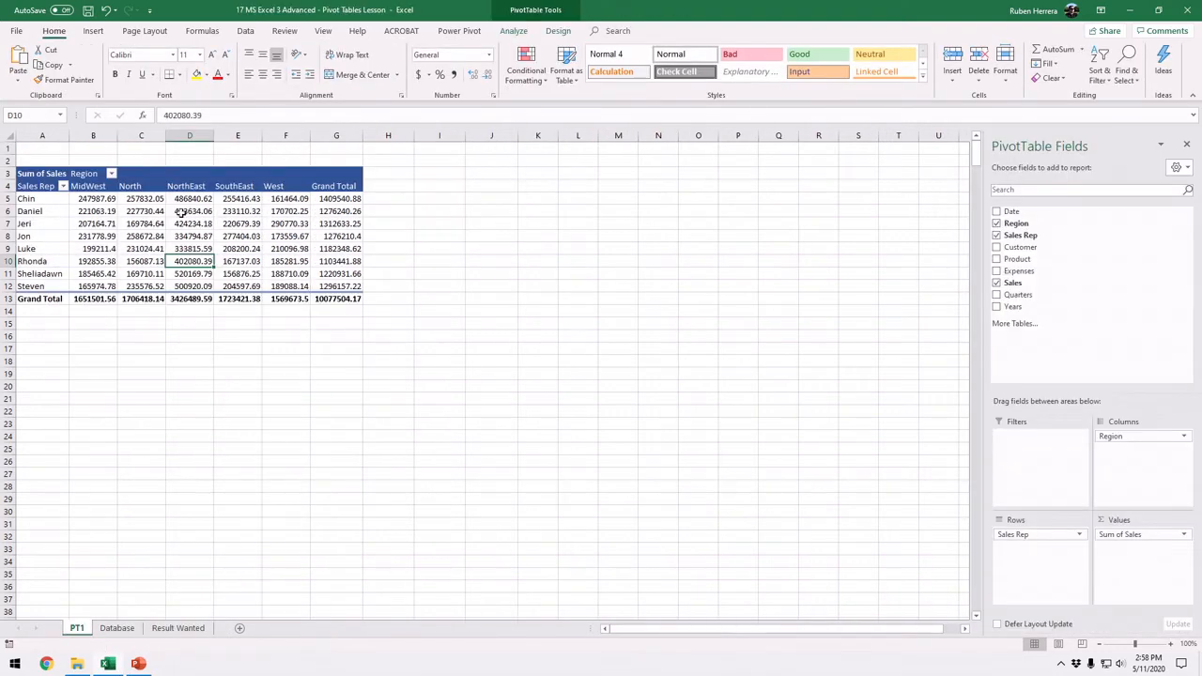
{"action": "left_click", "coordinate": [185, 236]}
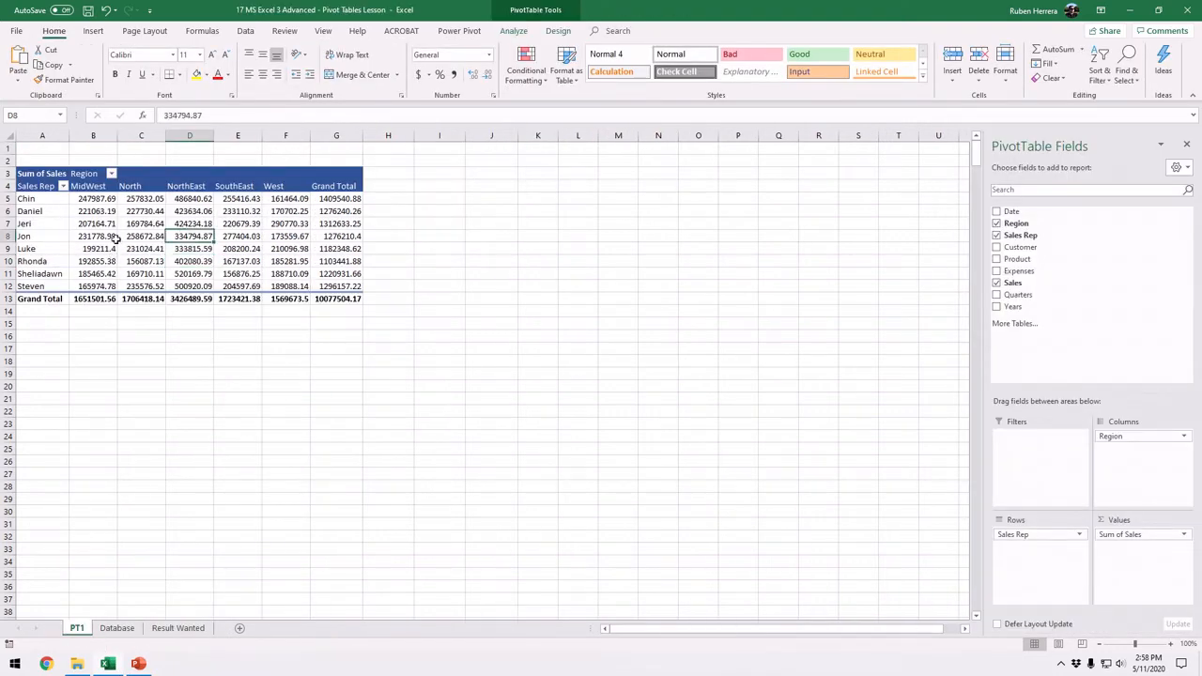
{"action": "mouse_move", "coordinate": [193, 234]}
{"action": "left_click", "coordinate": [556, 35]}
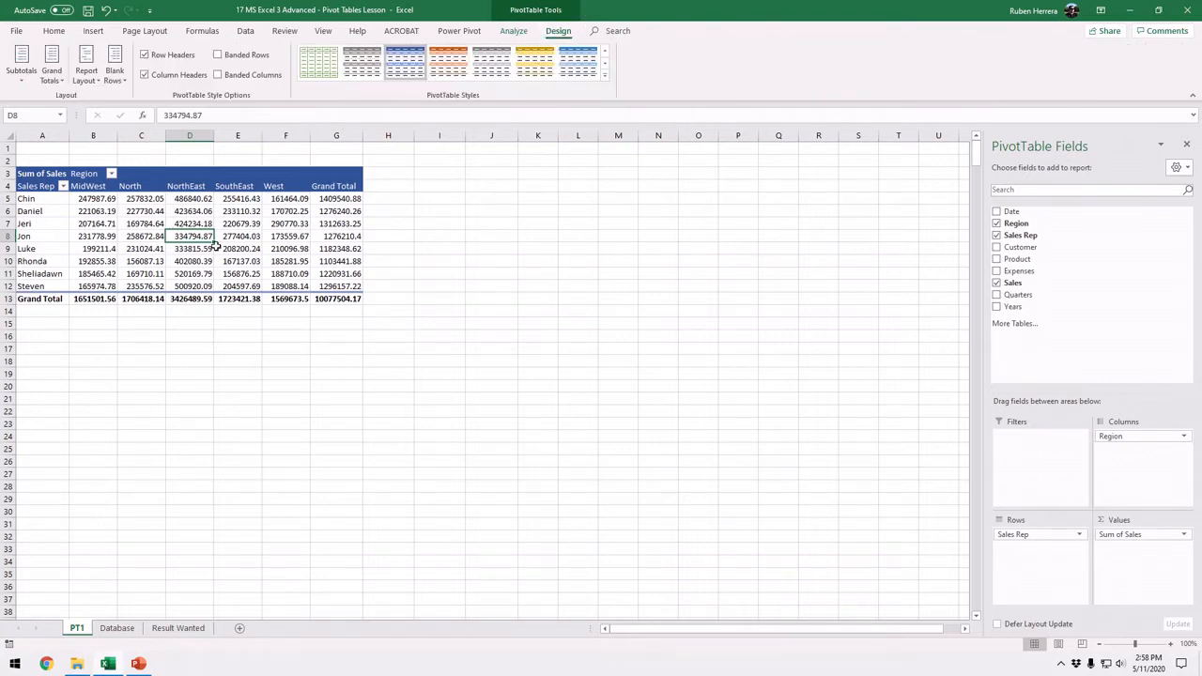
{"action": "left_click", "coordinate": [214, 249]}
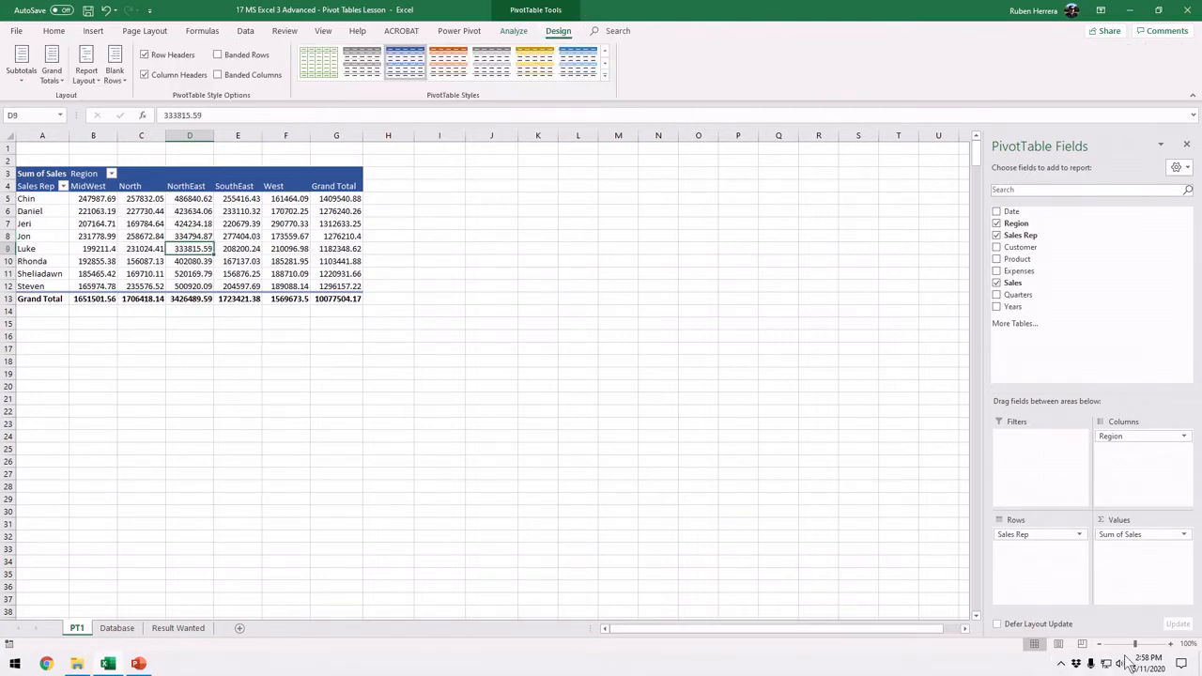
Step: Select the pivot table's values and grand totals in B5:G13, and review the available number formatting options
{"action": "key", "text": "ctrl"}
{"action": "left_click", "coordinate": [1171, 644]}
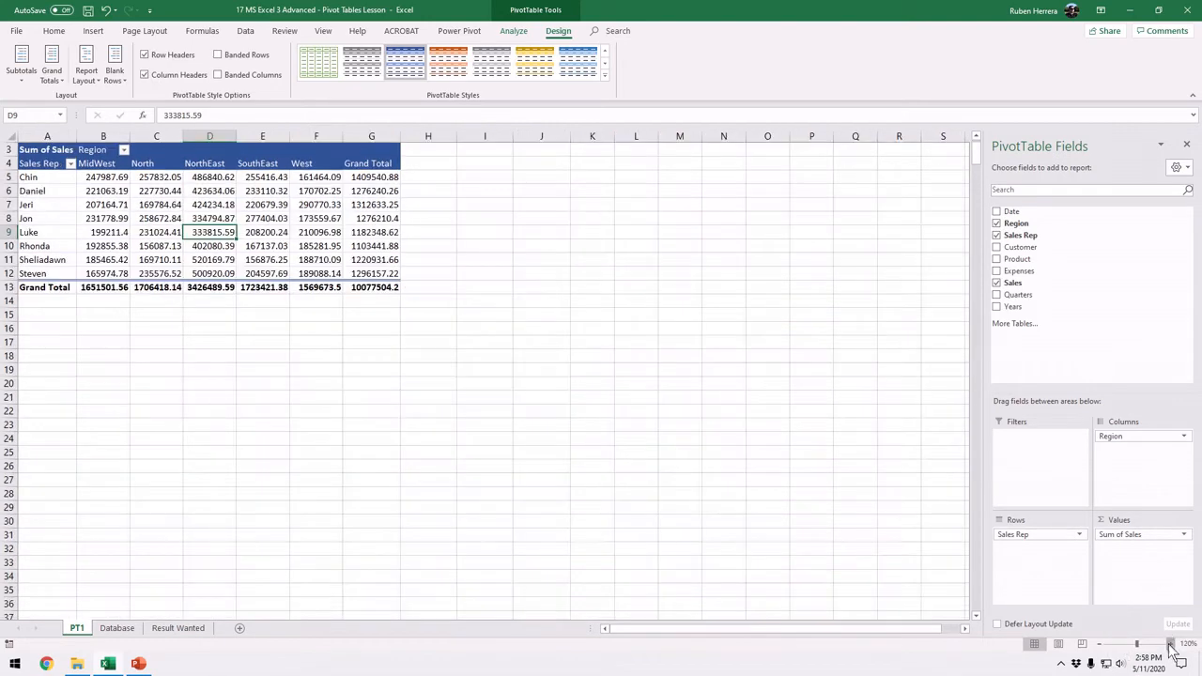
{"action": "left_click", "coordinate": [1171, 644]}
{"action": "scroll", "coordinate": [277, 288], "scroll_direction": "up", "scroll_amount": 1}
{"action": "left_click", "coordinate": [242, 289]}
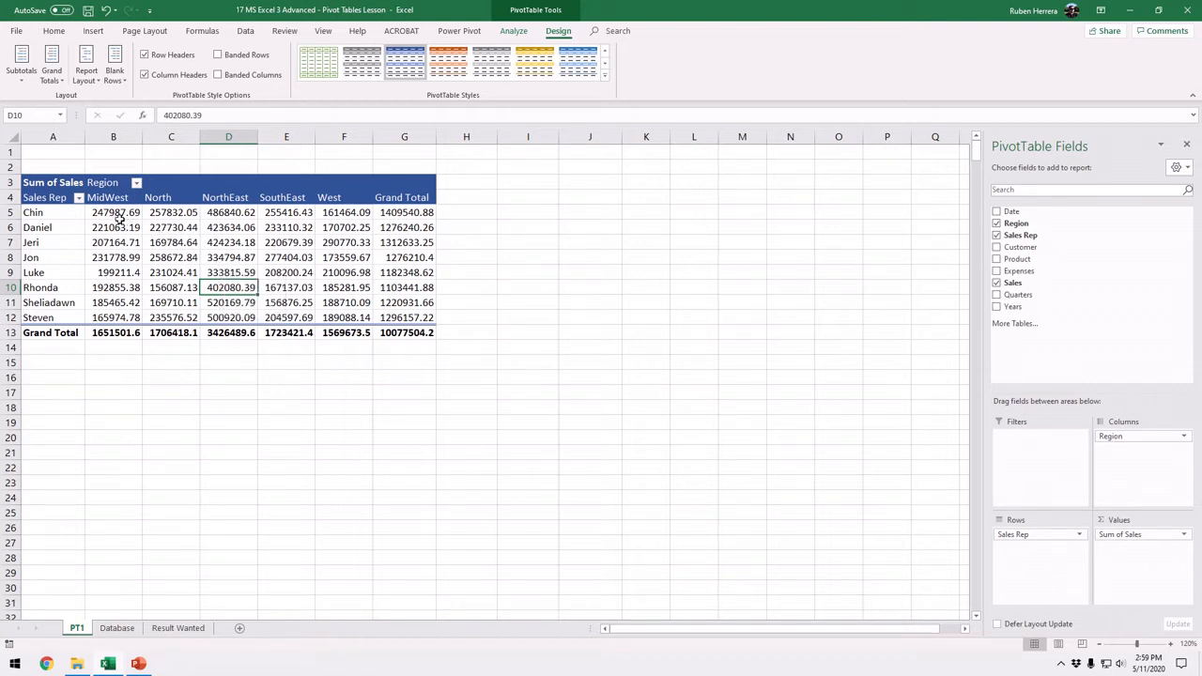
{"action": "left_click_drag", "start_coordinate": [116, 214], "coordinate": [392, 328]}
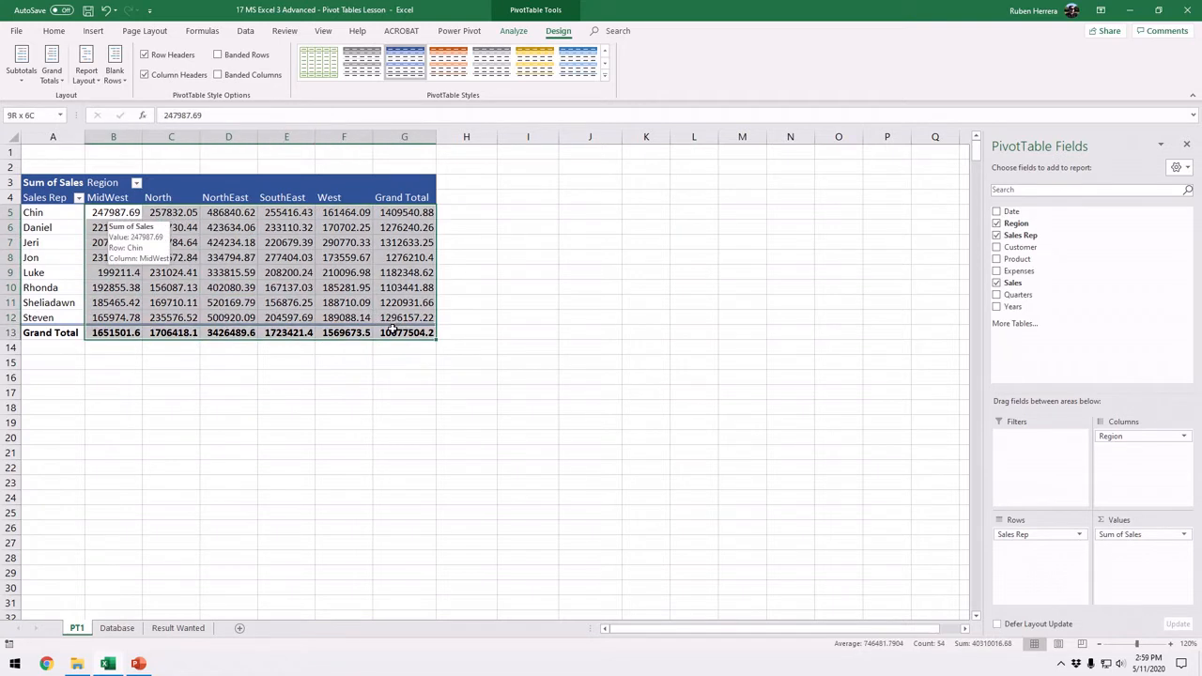
{"action": "left_click", "coordinate": [55, 33]}
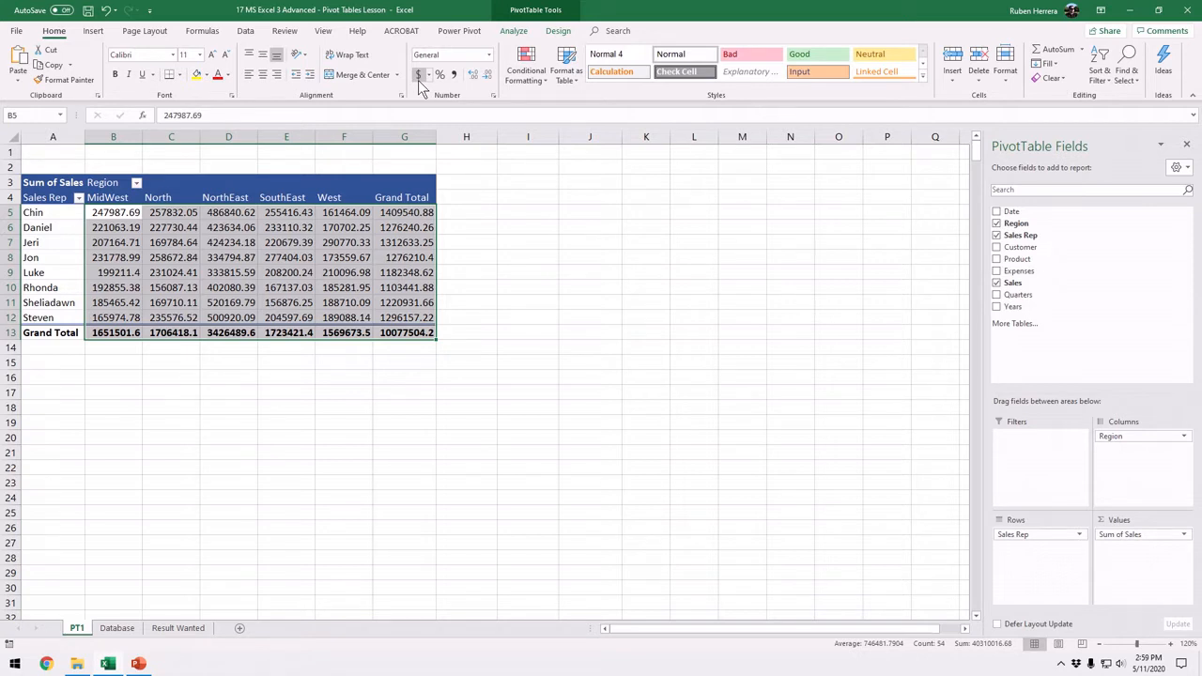
{"action": "left_click", "coordinate": [278, 271]}
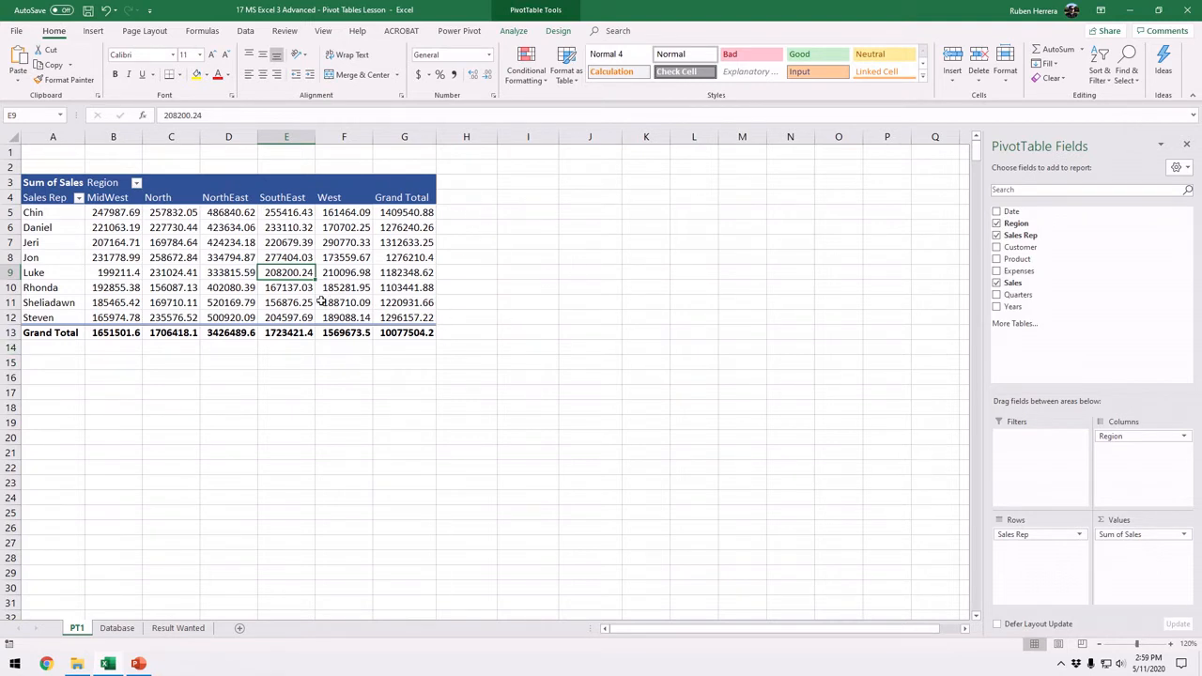
{"action": "mouse_move", "coordinate": [178, 258]}
{"action": "left_click_drag", "start_coordinate": [101, 213], "coordinate": [384, 335]}
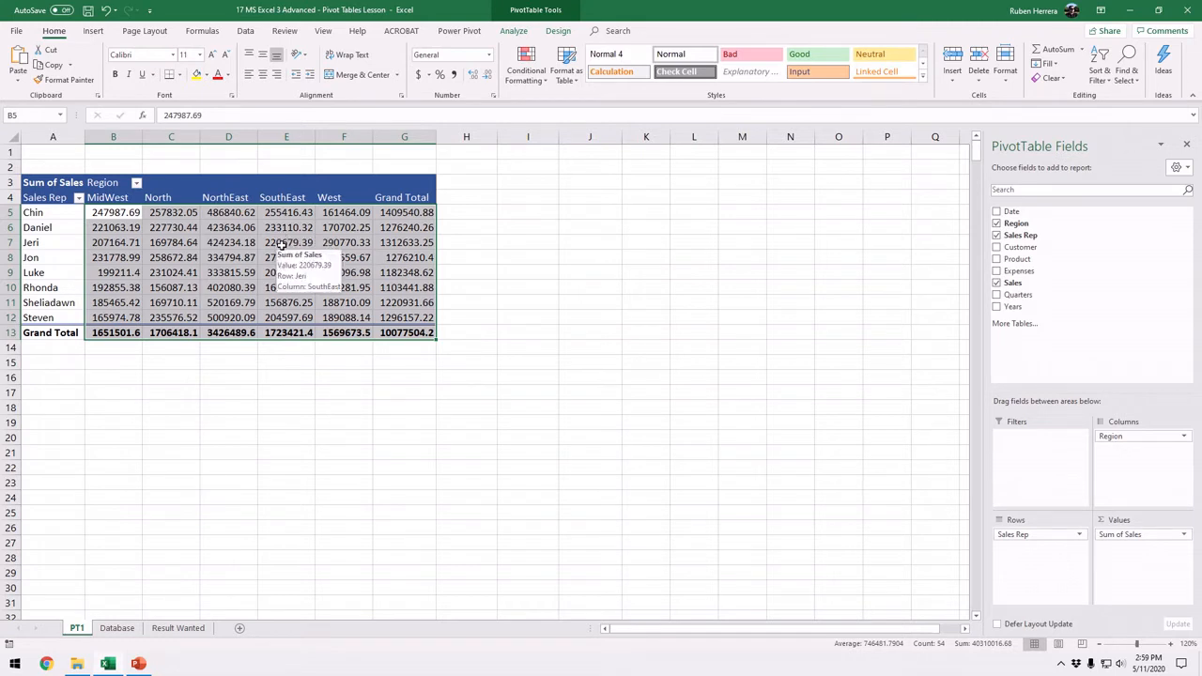
{"action": "left_click", "coordinate": [250, 271]}
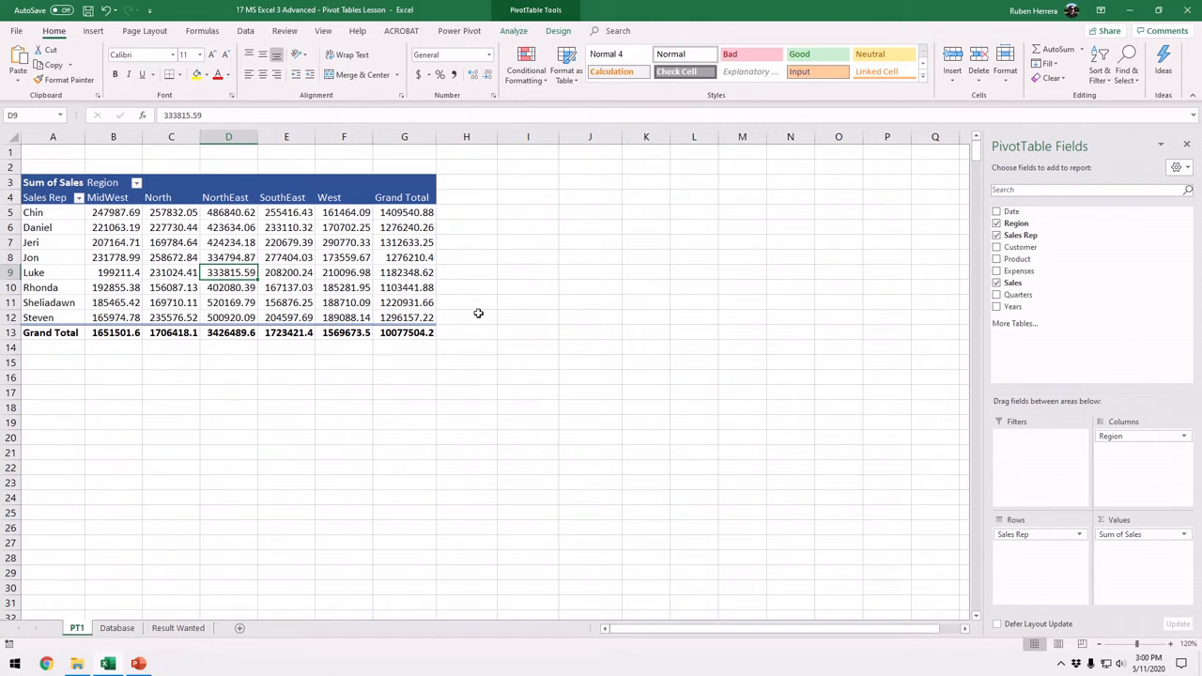
{"action": "mouse_move", "coordinate": [248, 292]}
{"action": "left_click", "coordinate": [560, 32]}
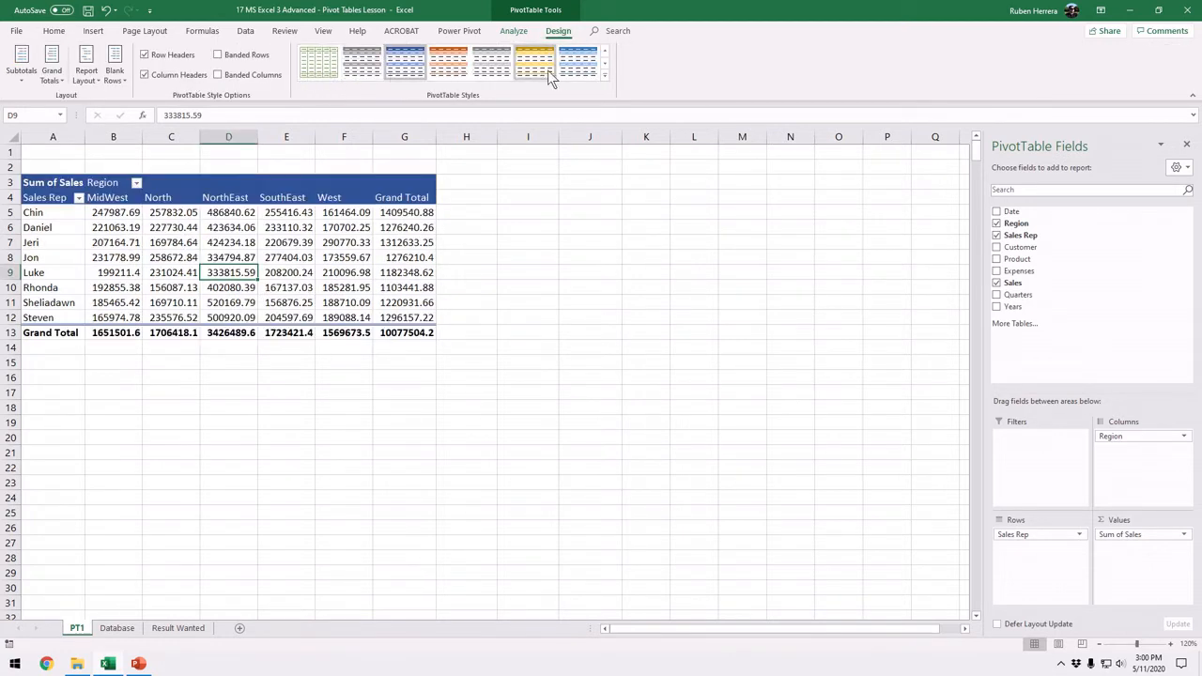
{"action": "left_click", "coordinate": [406, 64]}
{"action": "left_click", "coordinate": [52, 31]}
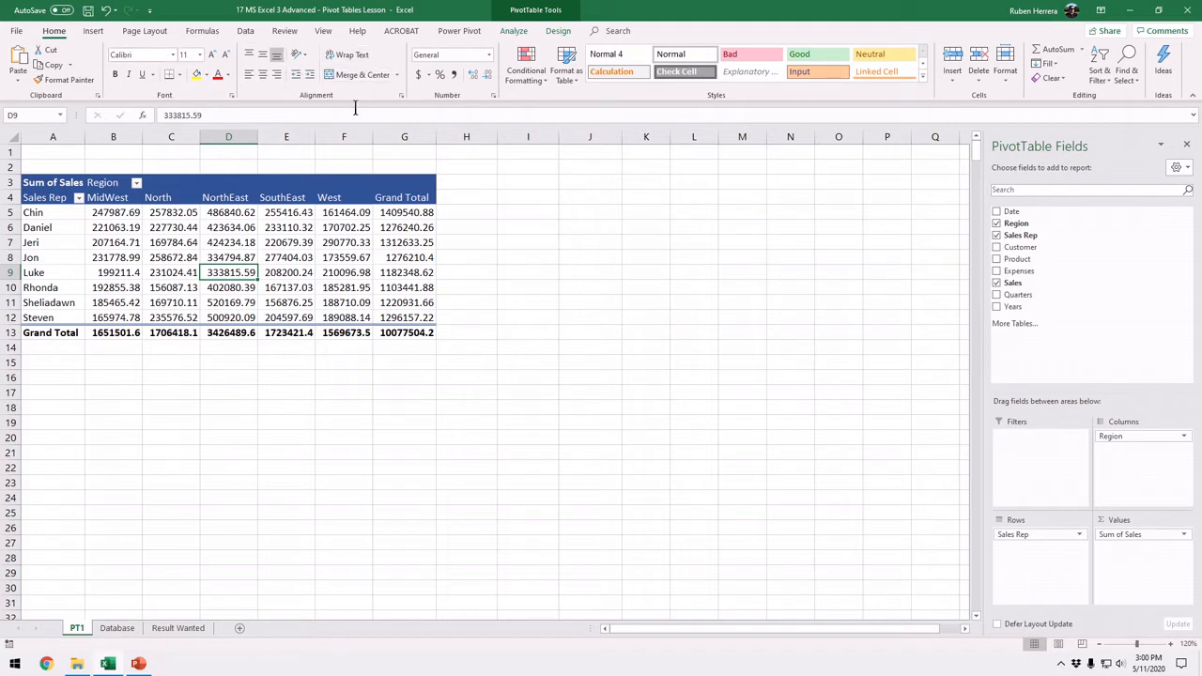
{"action": "left_click", "coordinate": [559, 31]}
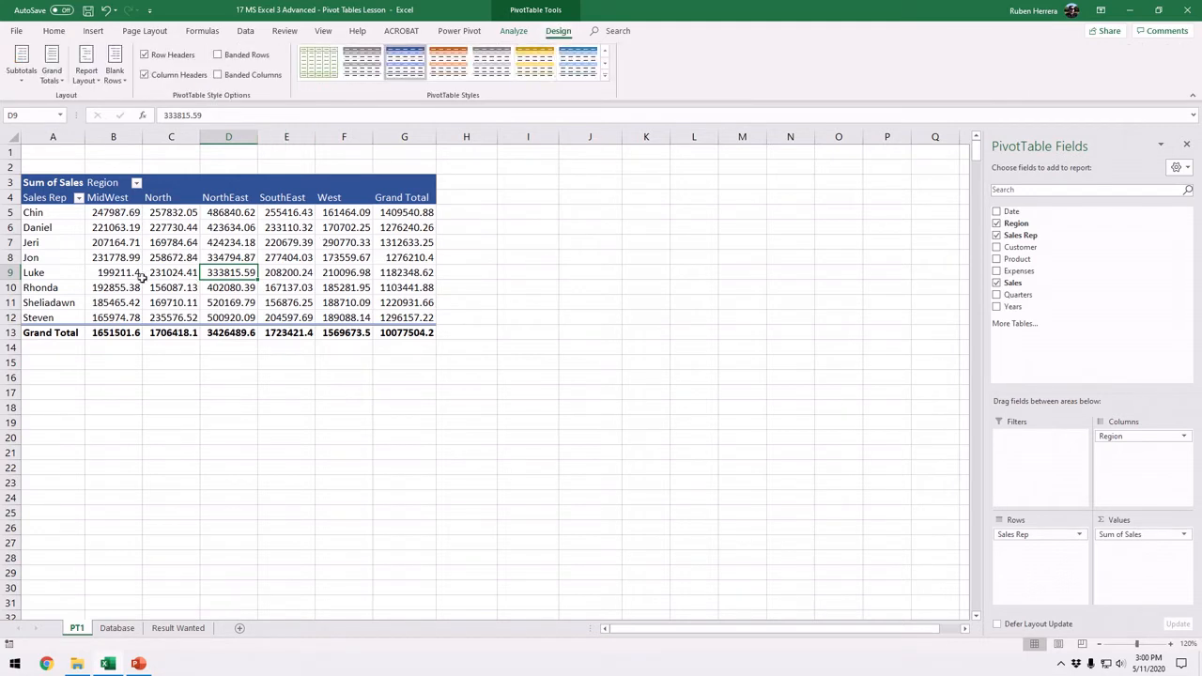
{"action": "mouse_move", "coordinate": [255, 270]}
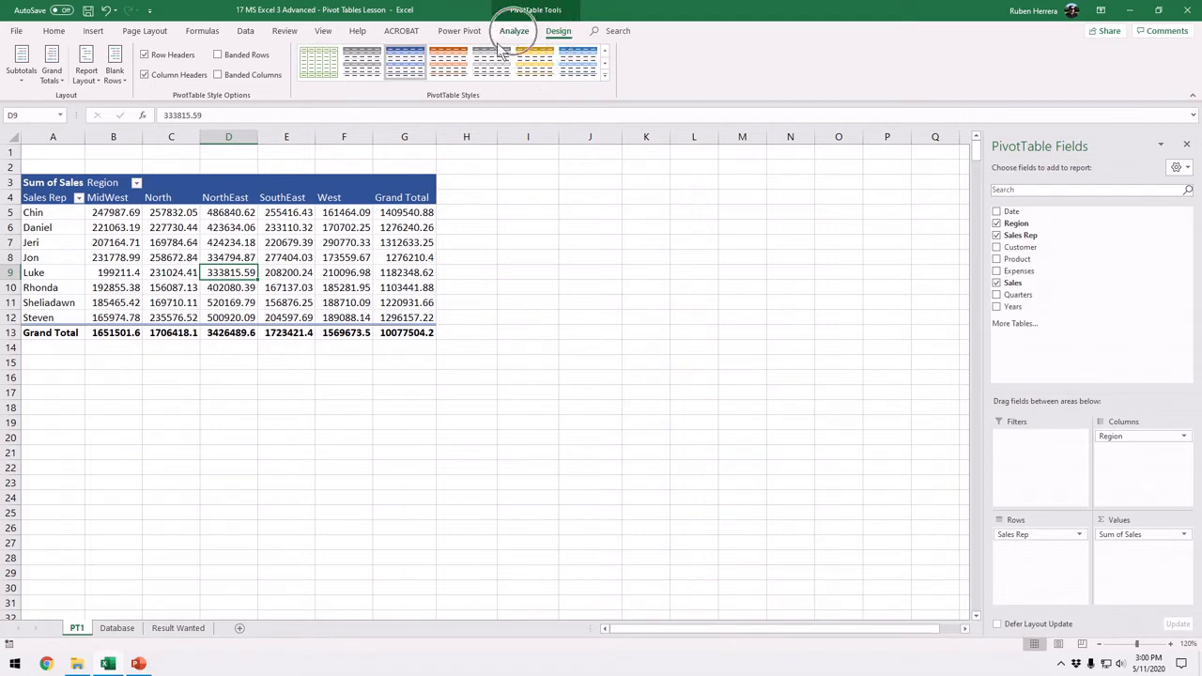
Step: Select the NorthEast value in cell D9 and view the Sum of Sales field settings, closing them without changes
{"action": "left_click", "coordinate": [240, 257]}
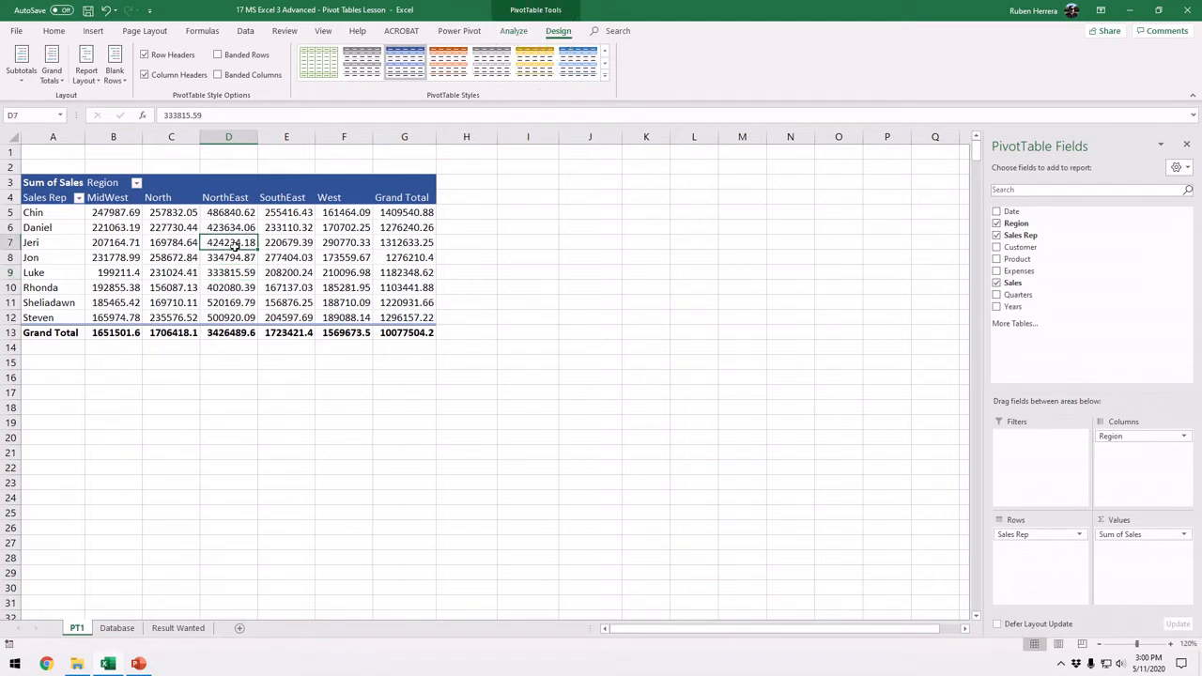
{"action": "left_click", "coordinate": [210, 269]}
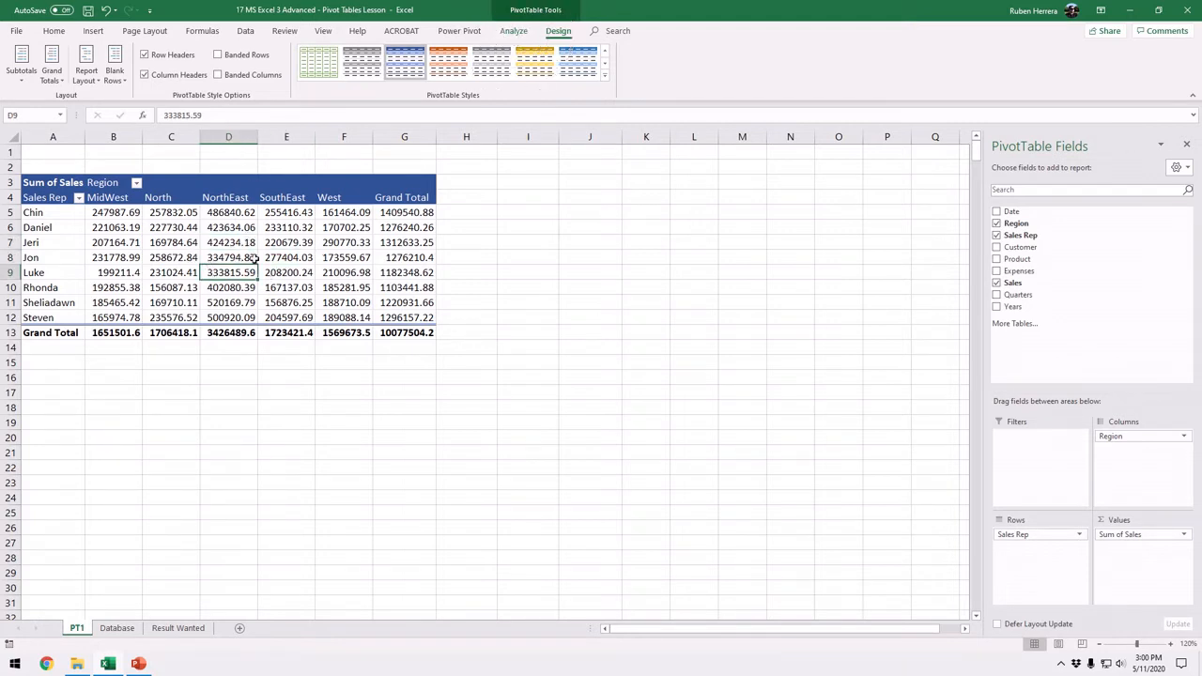
{"action": "key", "text": "ctrl"}
{"action": "key", "text": "ctrl"}
{"action": "key", "text": "ctrl"}
{"action": "key", "text": "ctrl"}
{"action": "key", "text": "ctrl"}
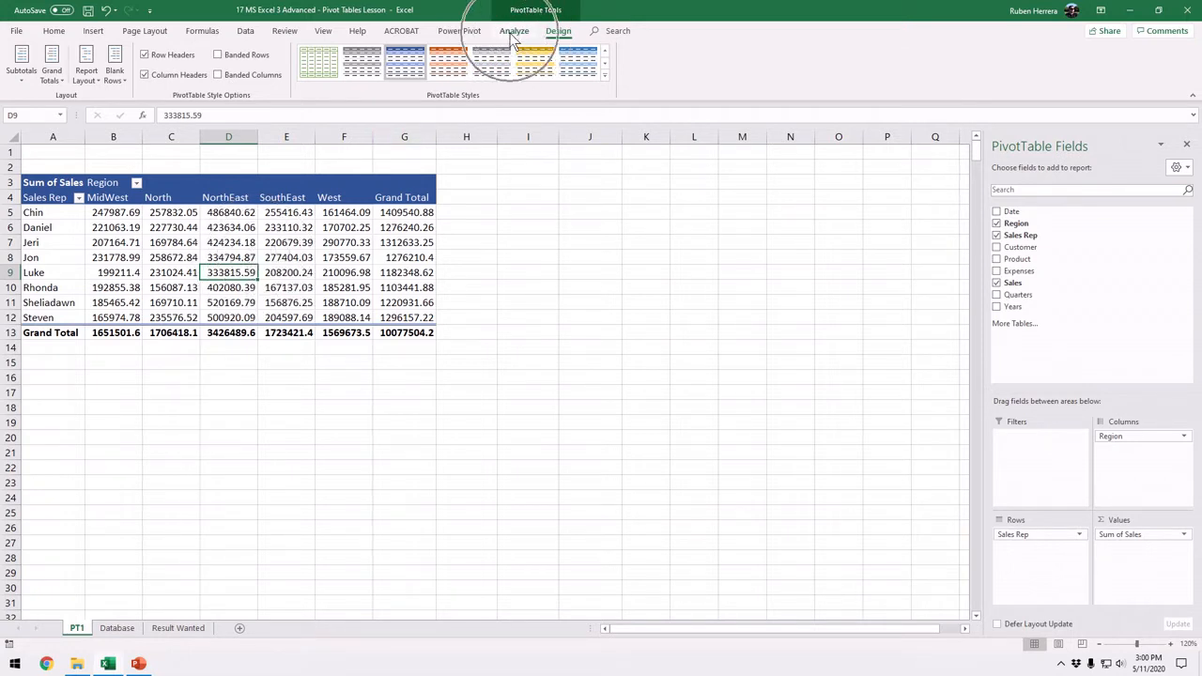
{"action": "left_click", "coordinate": [513, 32]}
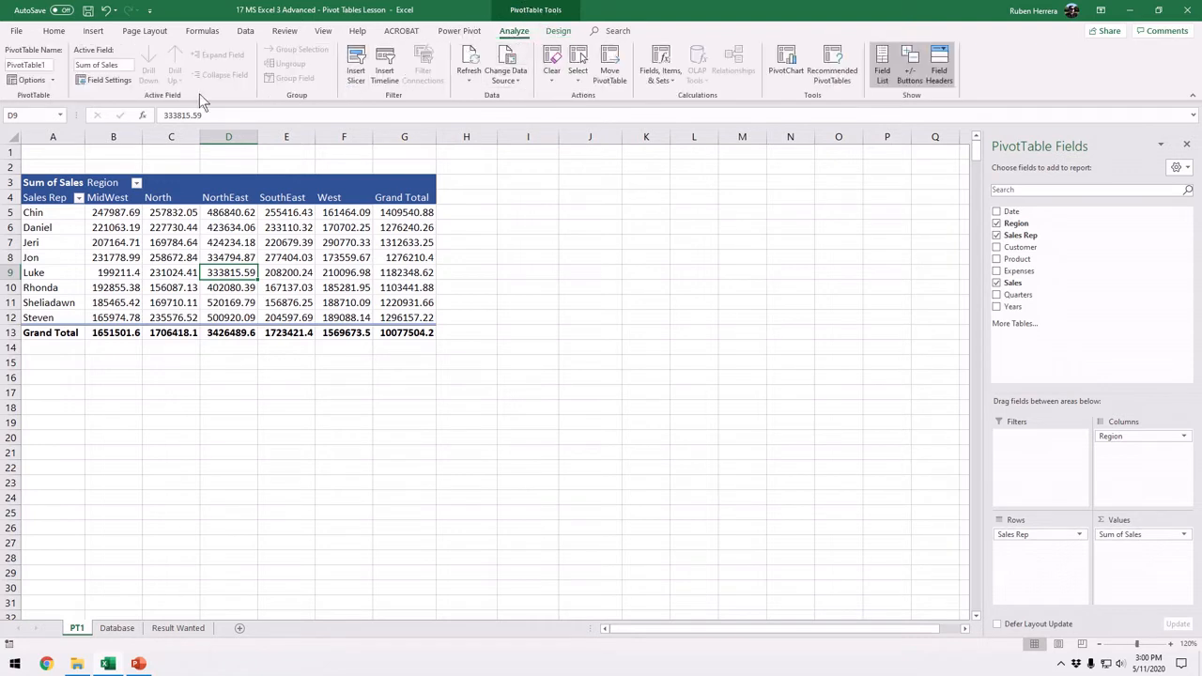
{"action": "key", "text": "ctrl"}
{"action": "key", "text": "ctrl"}
{"action": "key", "text": "ctrl"}
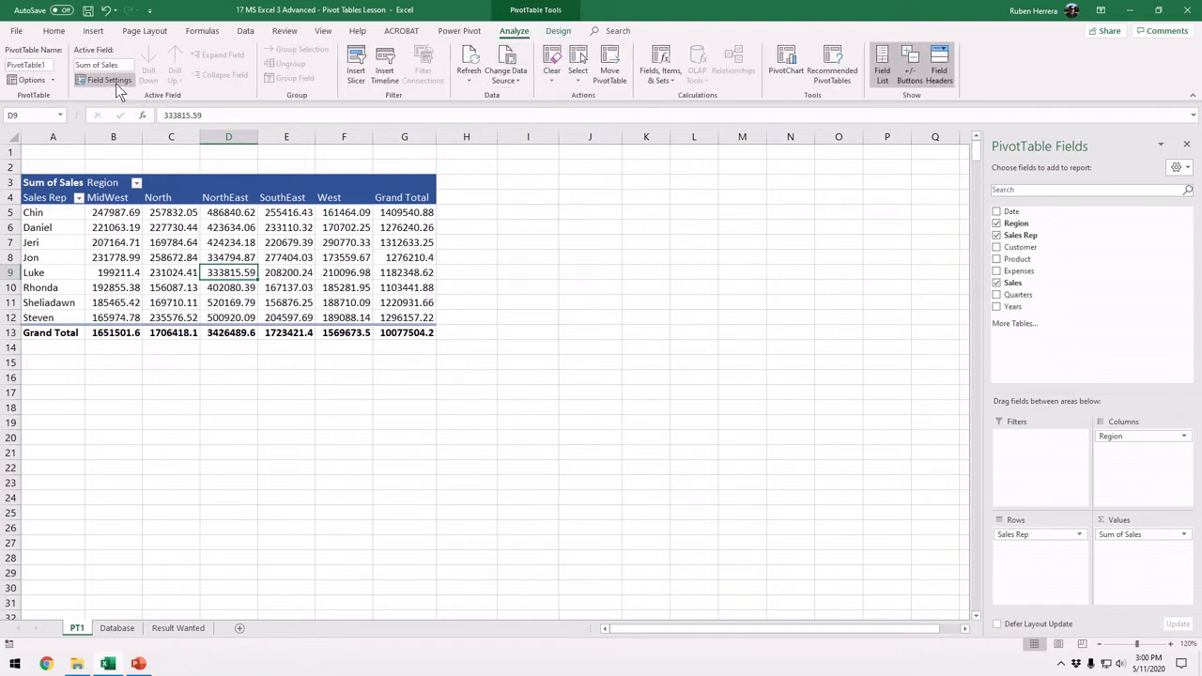
{"action": "left_click", "coordinate": [116, 82]}
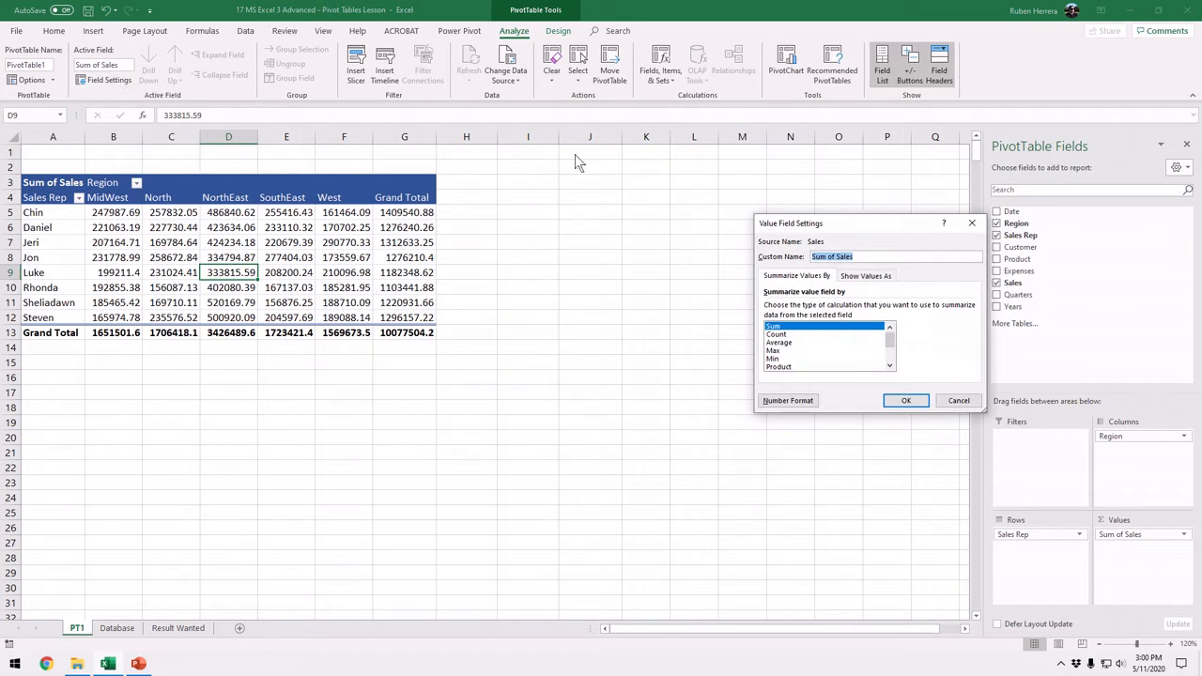
{"action": "left_click_drag", "start_coordinate": [851, 230], "coordinate": [580, 195]}
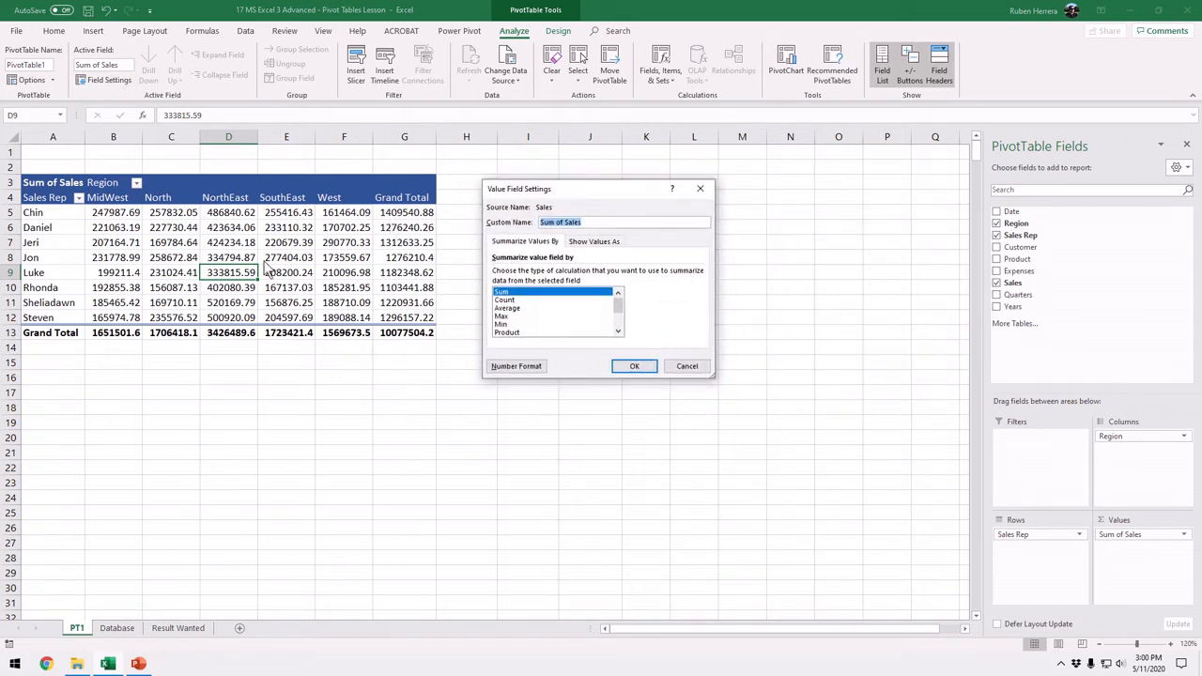
{"action": "left_click", "coordinate": [691, 367]}
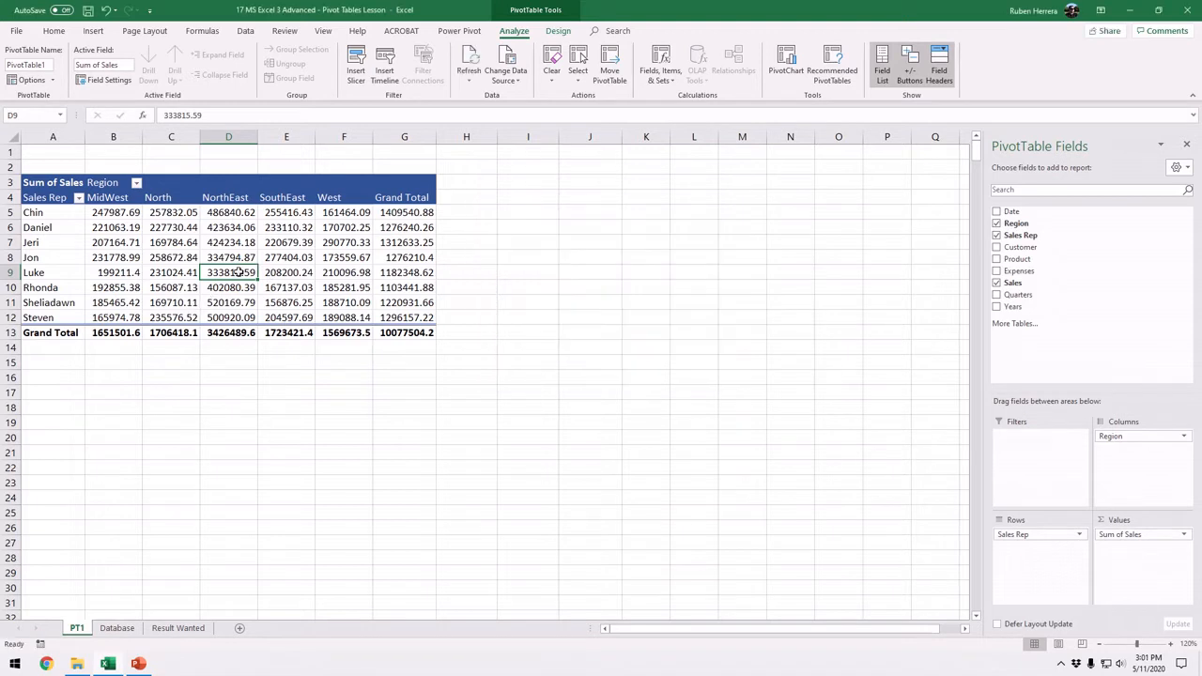
Step: Format the Sum of Sales field's numbers as Accounting with 2 decimal places and the $ symbol through its value field settings
{"action": "right_click", "coordinate": [239, 272]}
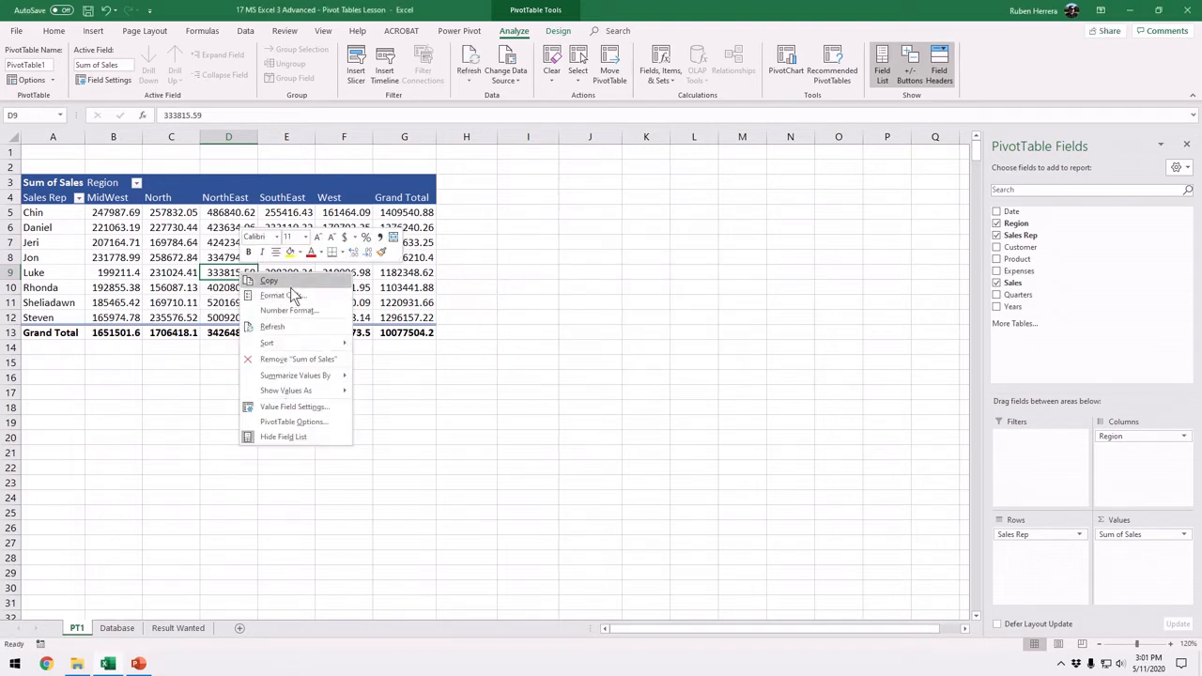
{"action": "left_click", "coordinate": [317, 410]}
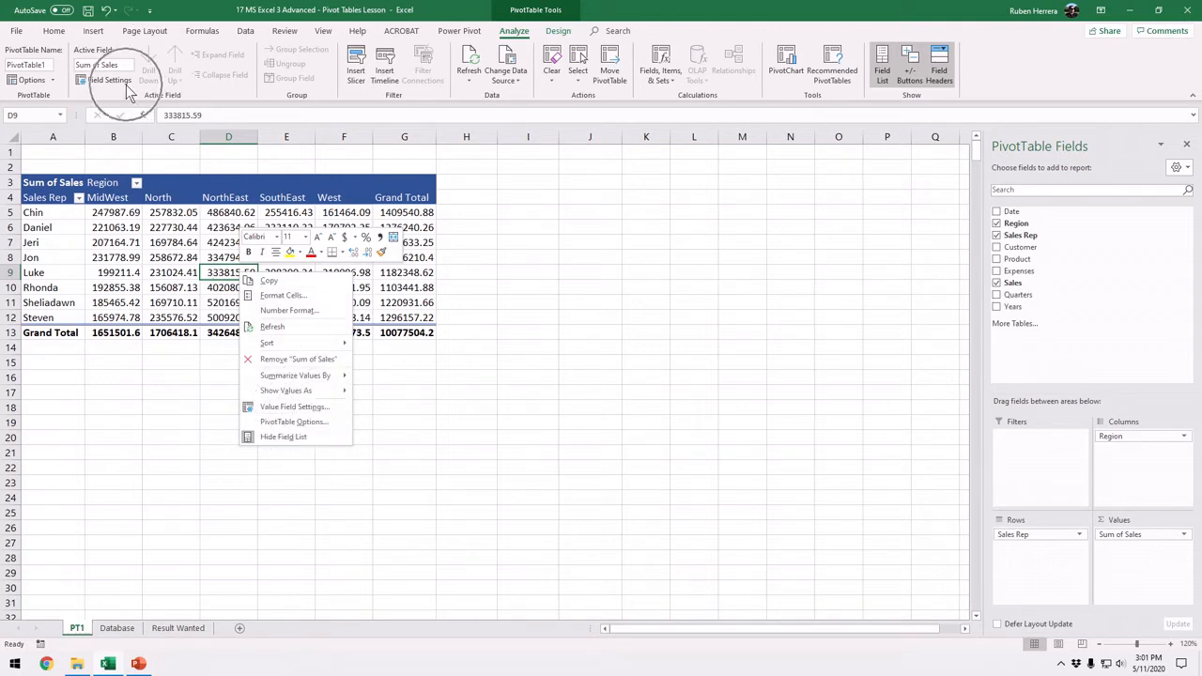
{"action": "left_click", "coordinate": [298, 410]}
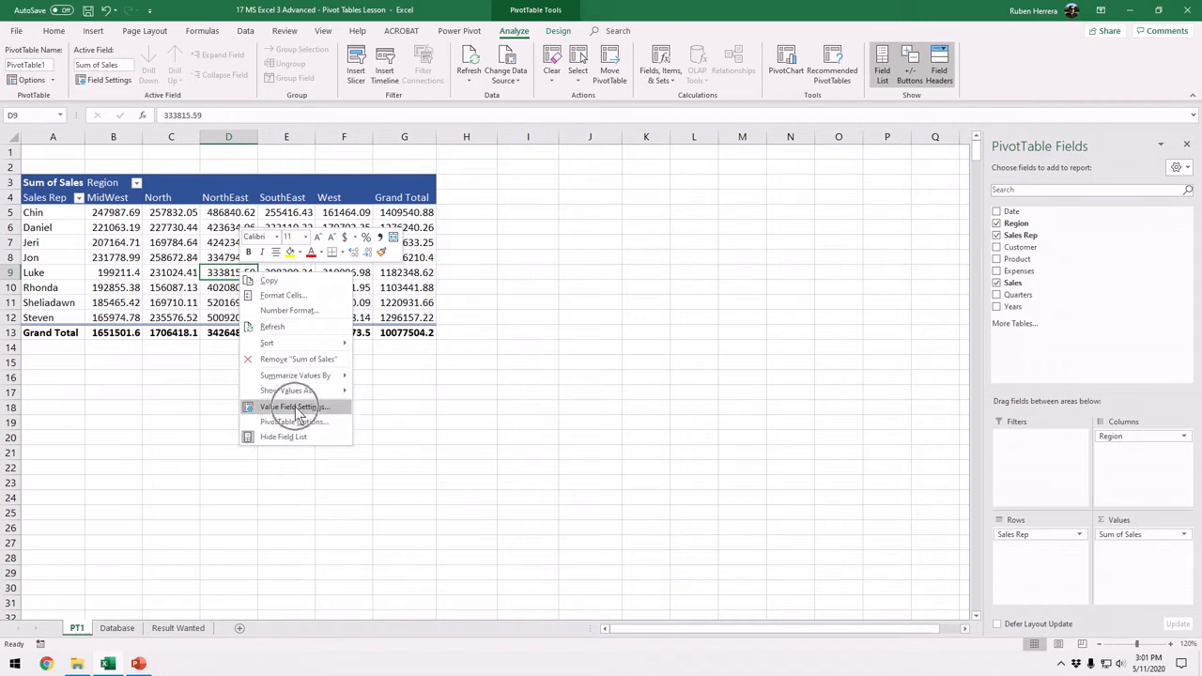
{"action": "left_click_drag", "start_coordinate": [287, 310], "coordinate": [629, 187]}
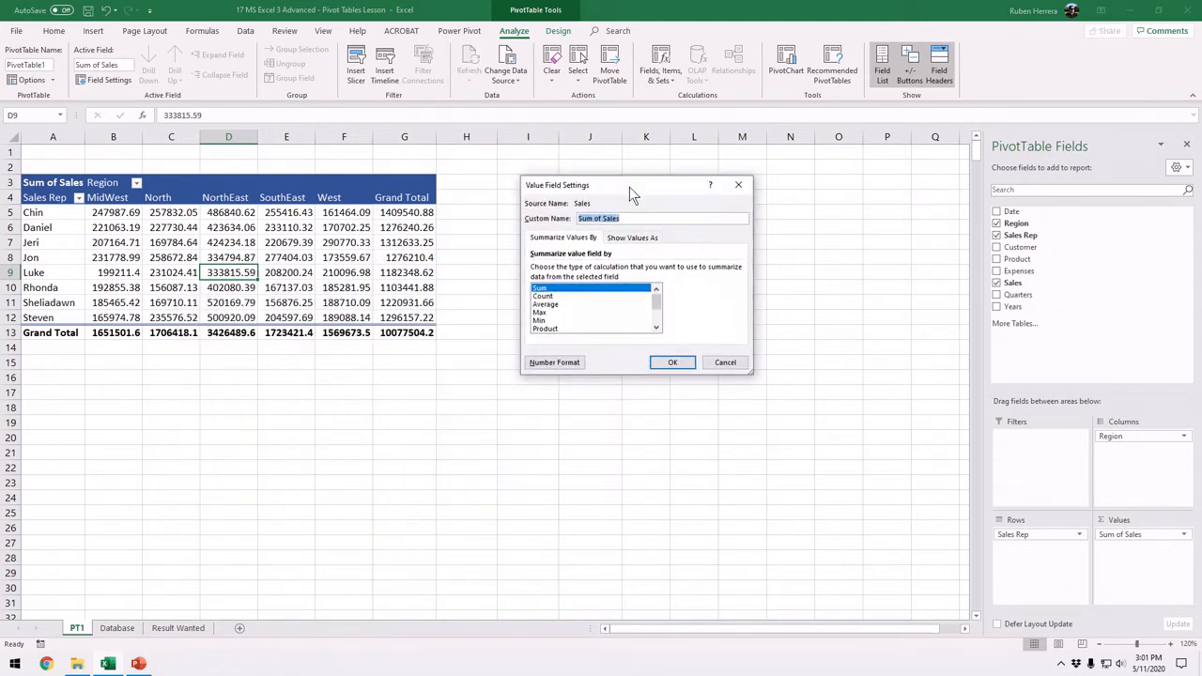
{"action": "left_click", "coordinate": [556, 366]}
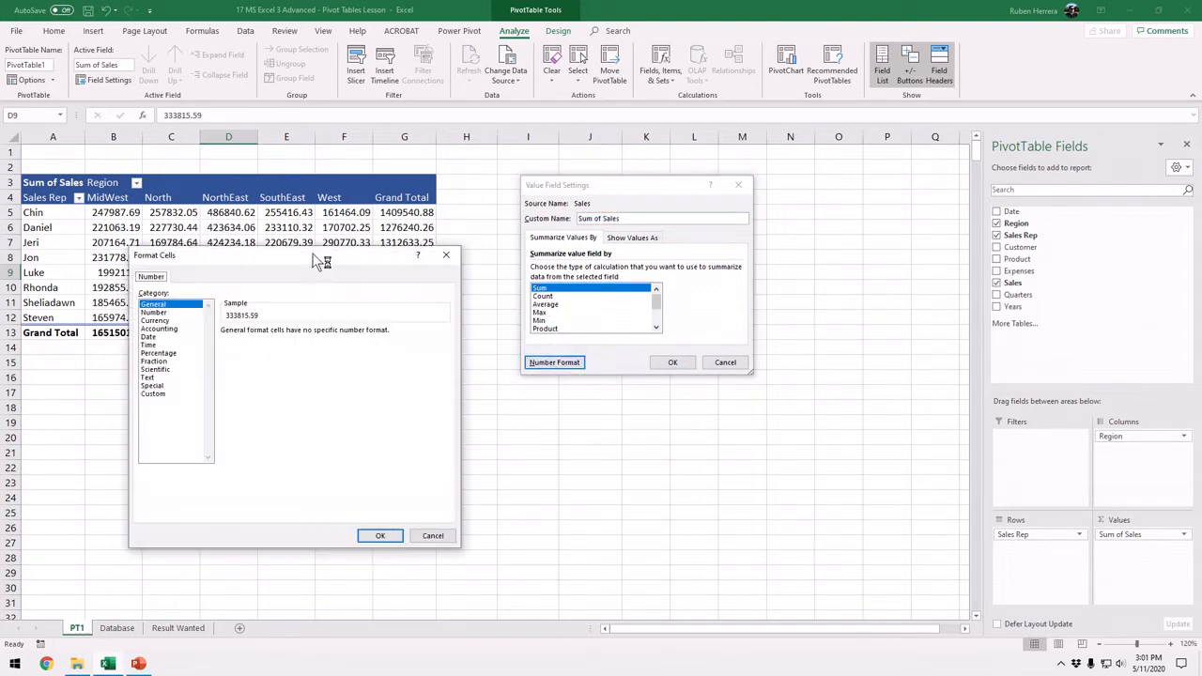
{"action": "left_click_drag", "start_coordinate": [318, 257], "coordinate": [347, 174]}
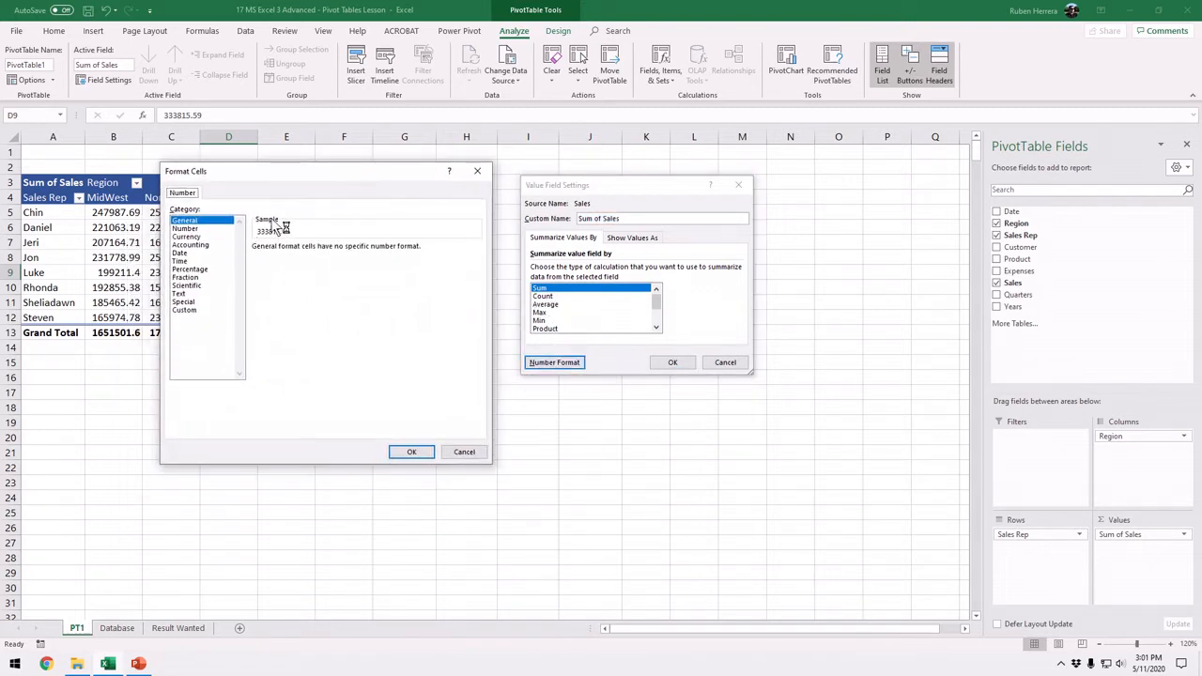
{"action": "left_click", "coordinate": [199, 245]}
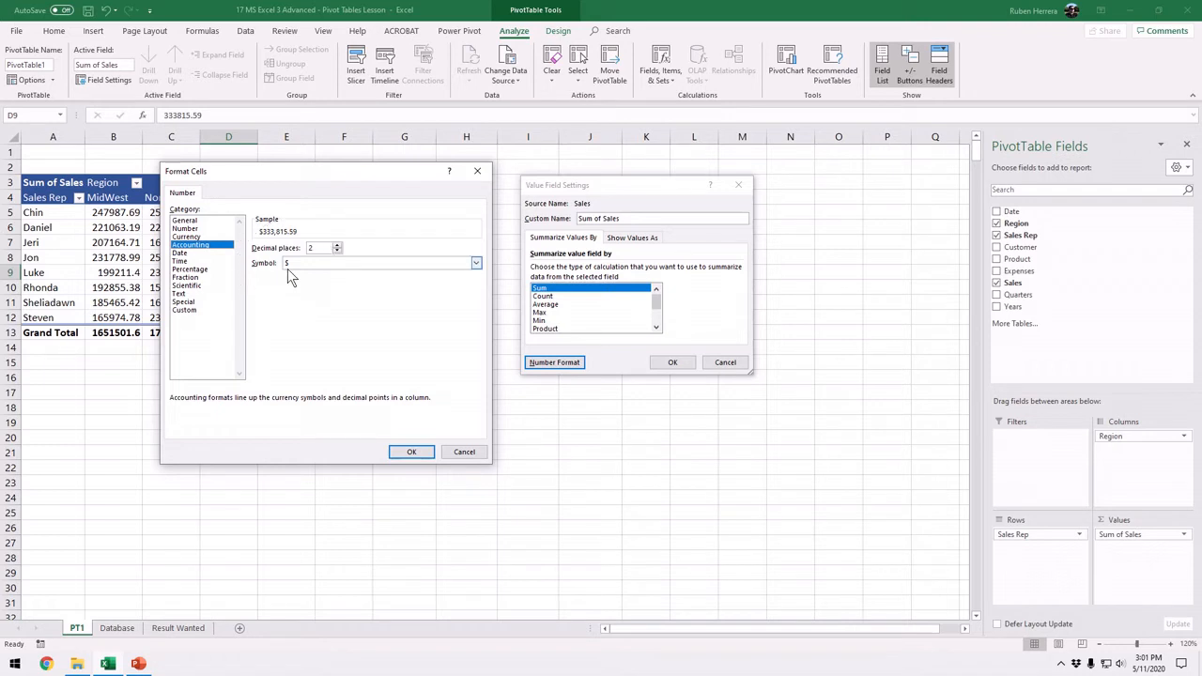
{"action": "left_click", "coordinate": [289, 270]}
{"action": "left_click", "coordinate": [410, 452]}
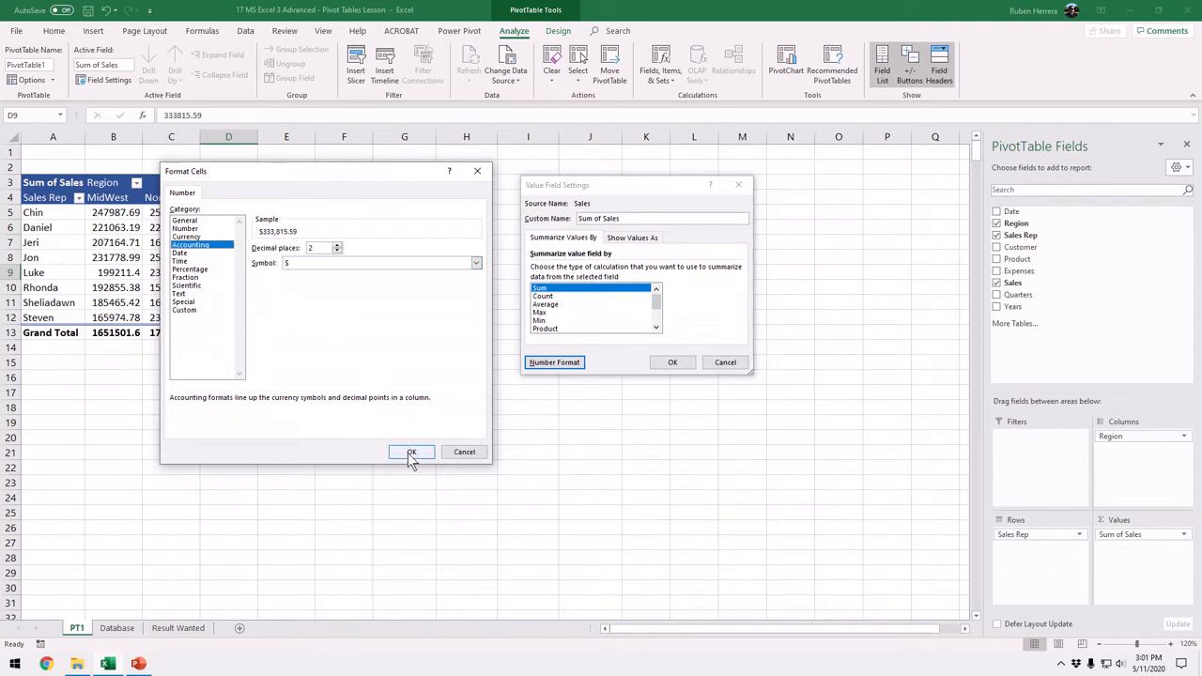
{"action": "left_click", "coordinate": [676, 366]}
{"action": "left_click", "coordinate": [677, 365]}
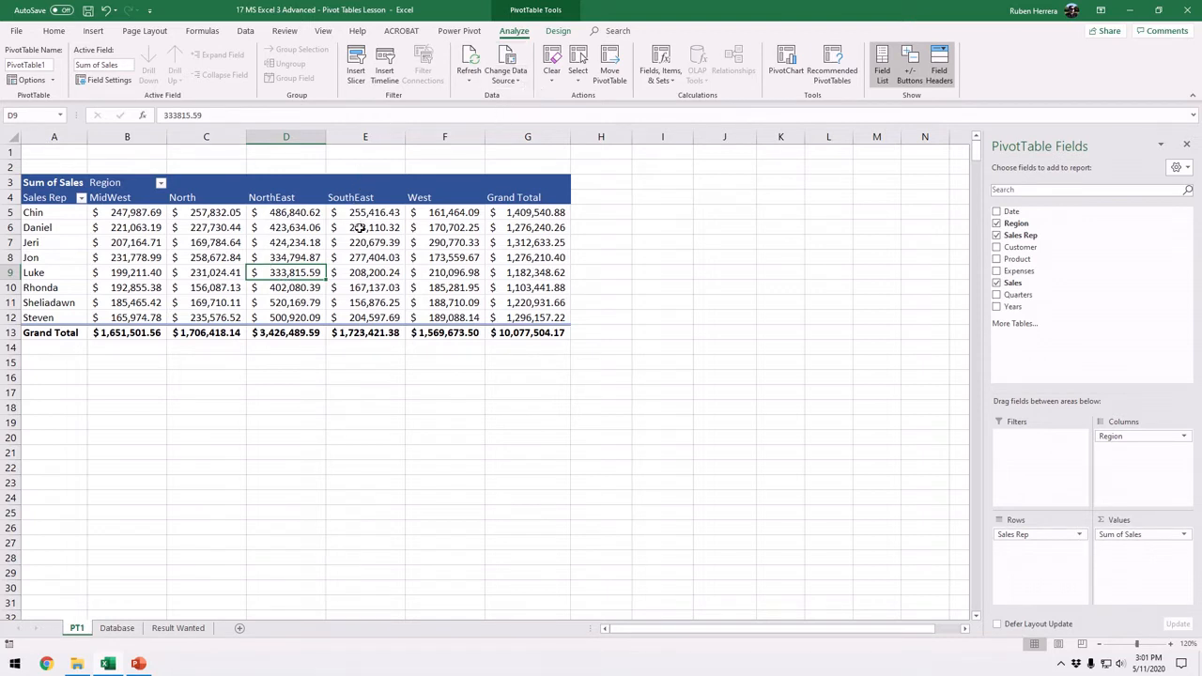
Step: Examine the formatted pivot table on the PT1 sheet and compare it with the source records on the Database sheet
{"action": "mouse_move", "coordinate": [360, 227]}
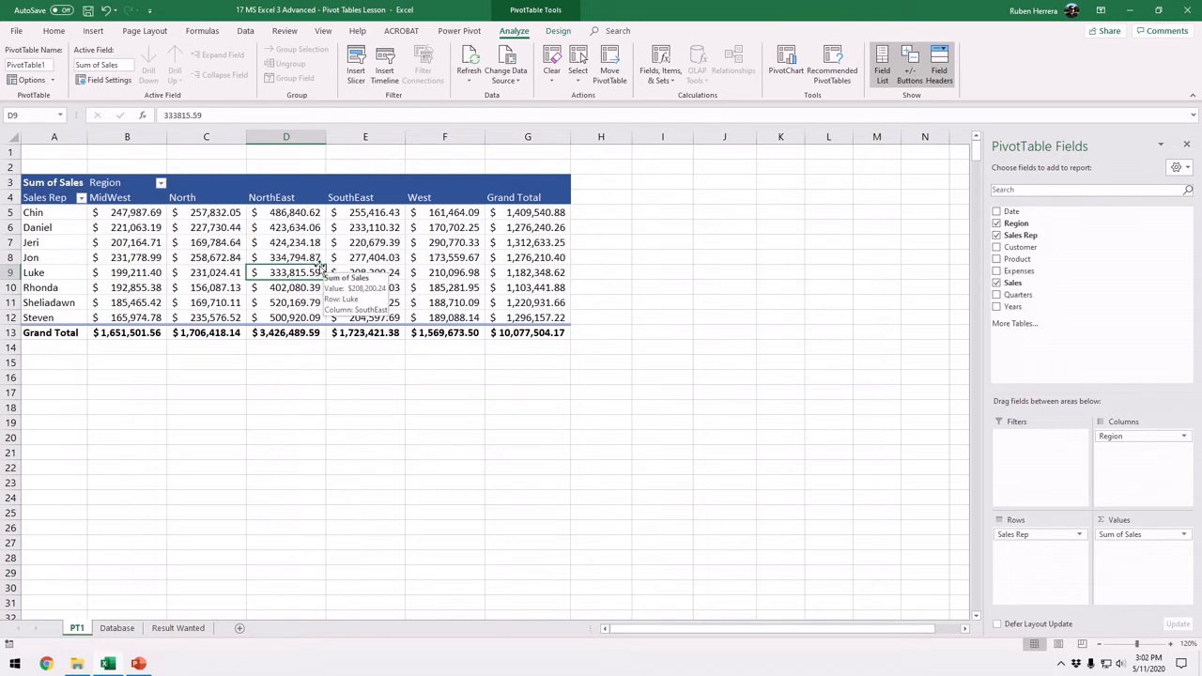
{"action": "left_click", "coordinate": [139, 218]}
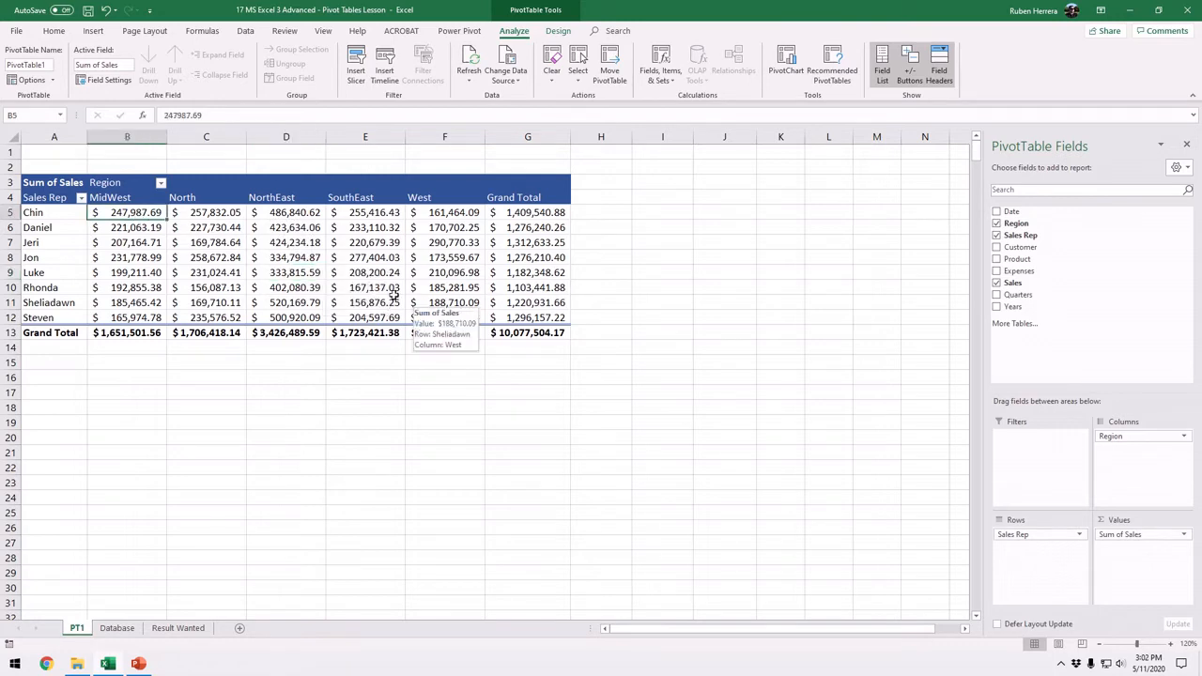
{"action": "left_click", "coordinate": [120, 631]}
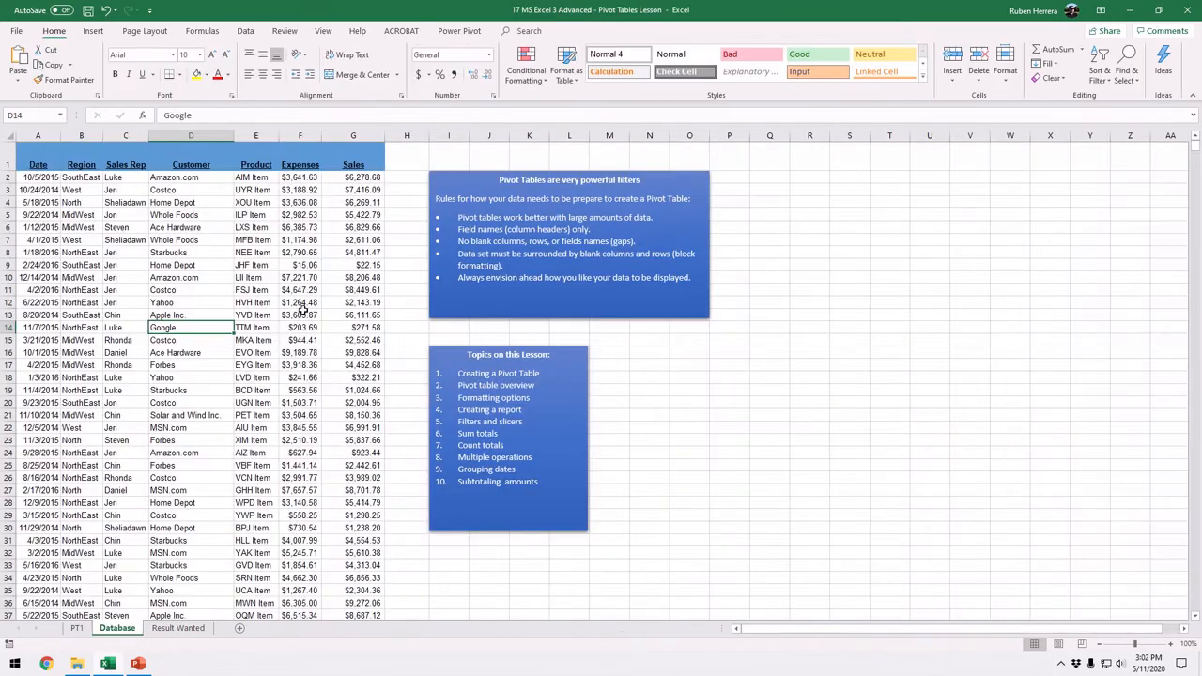
{"action": "left_click", "coordinate": [295, 300]}
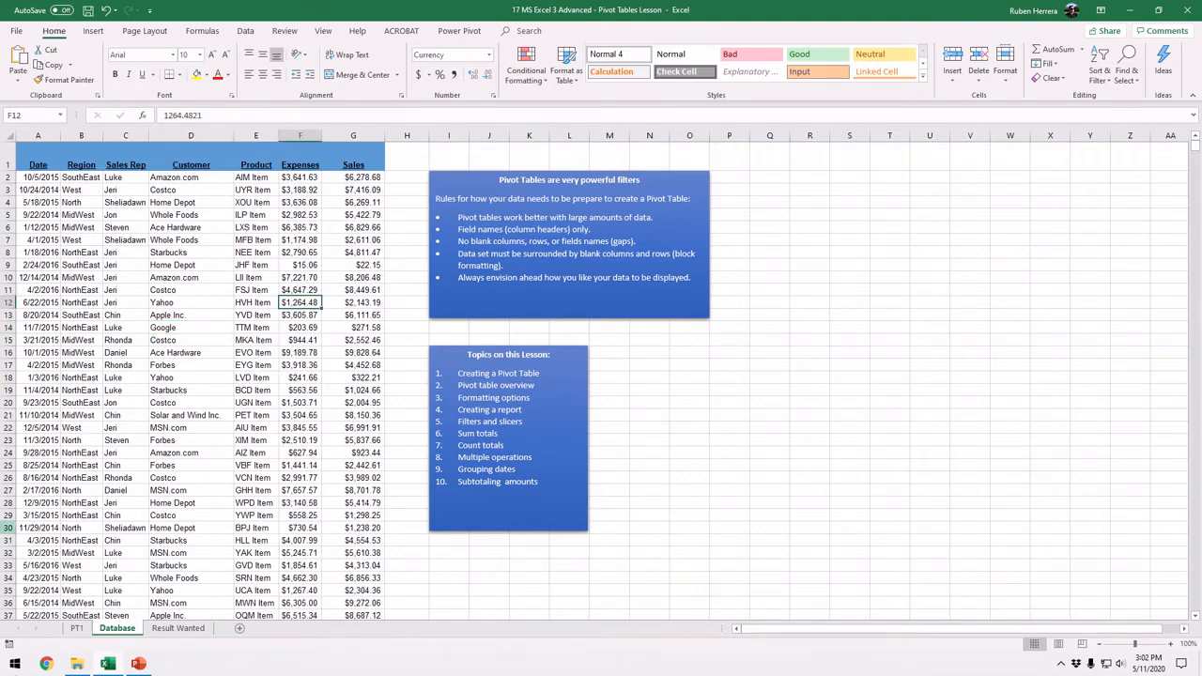
{"action": "left_click", "coordinate": [76, 628]}
{"action": "left_click", "coordinate": [385, 274]}
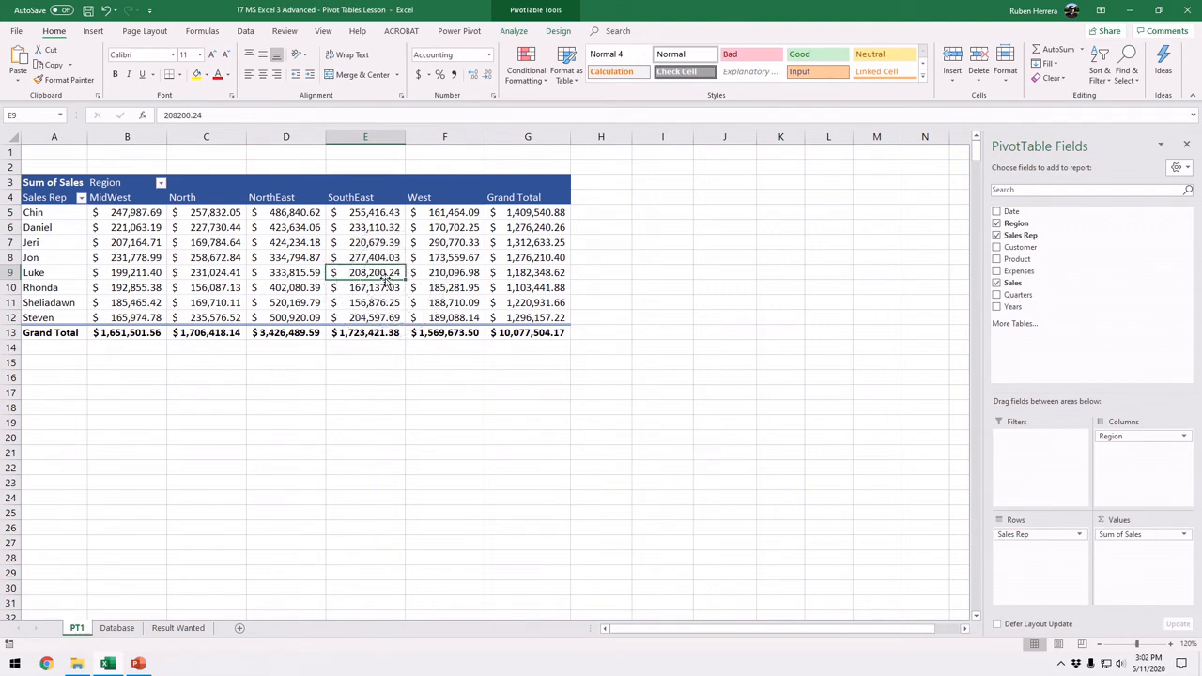
{"action": "left_click", "coordinate": [117, 628]}
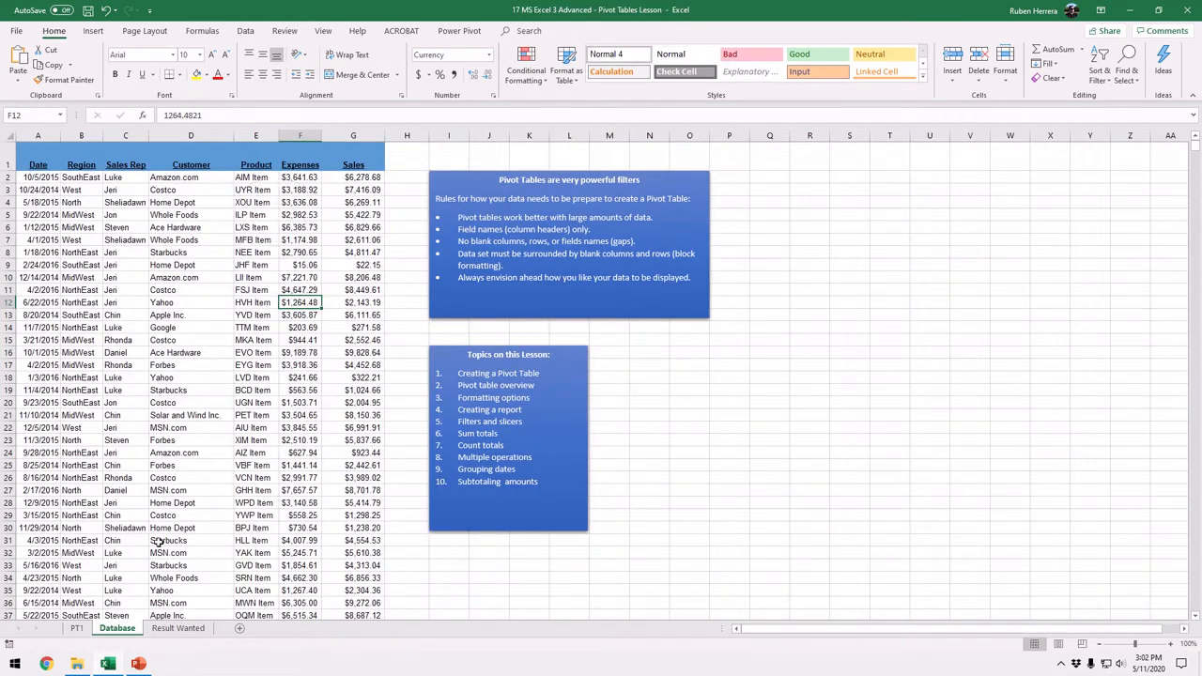
{"action": "left_click", "coordinate": [78, 628]}
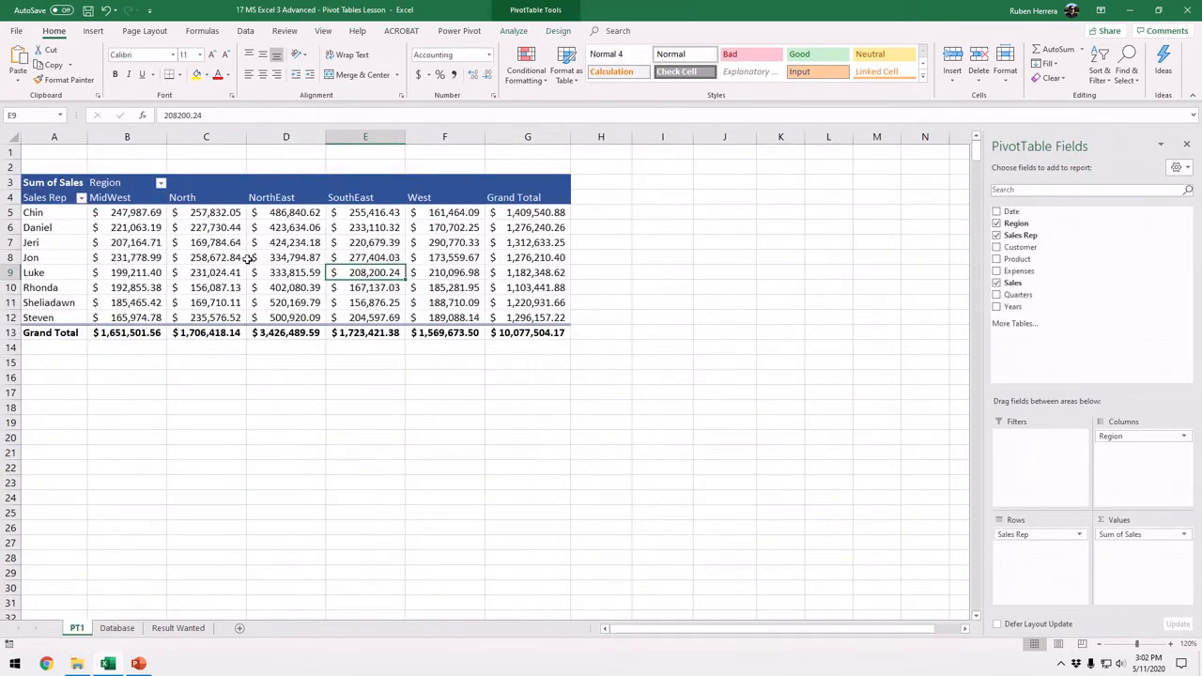
{"action": "mouse_move", "coordinate": [247, 259]}
{"action": "left_click", "coordinate": [117, 628]}
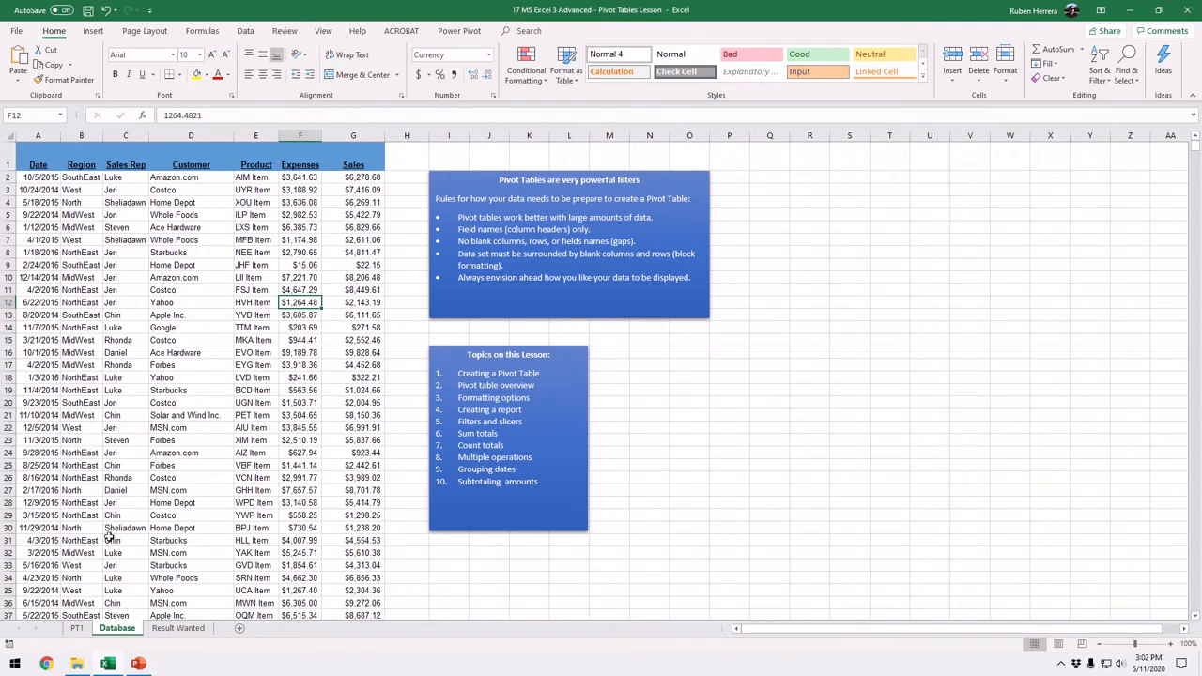
{"action": "left_click", "coordinate": [78, 628]}
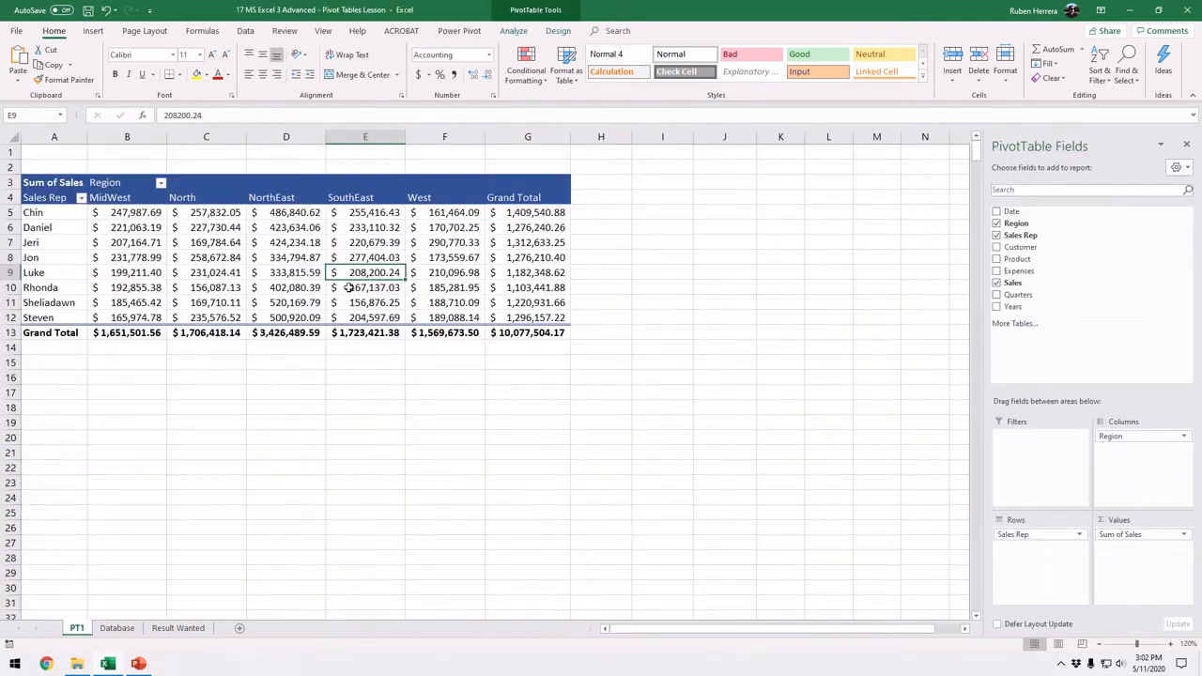
{"action": "mouse_move", "coordinate": [348, 289]}
{"action": "key", "text": "ctrl"}
{"action": "key", "text": "ctrl"}
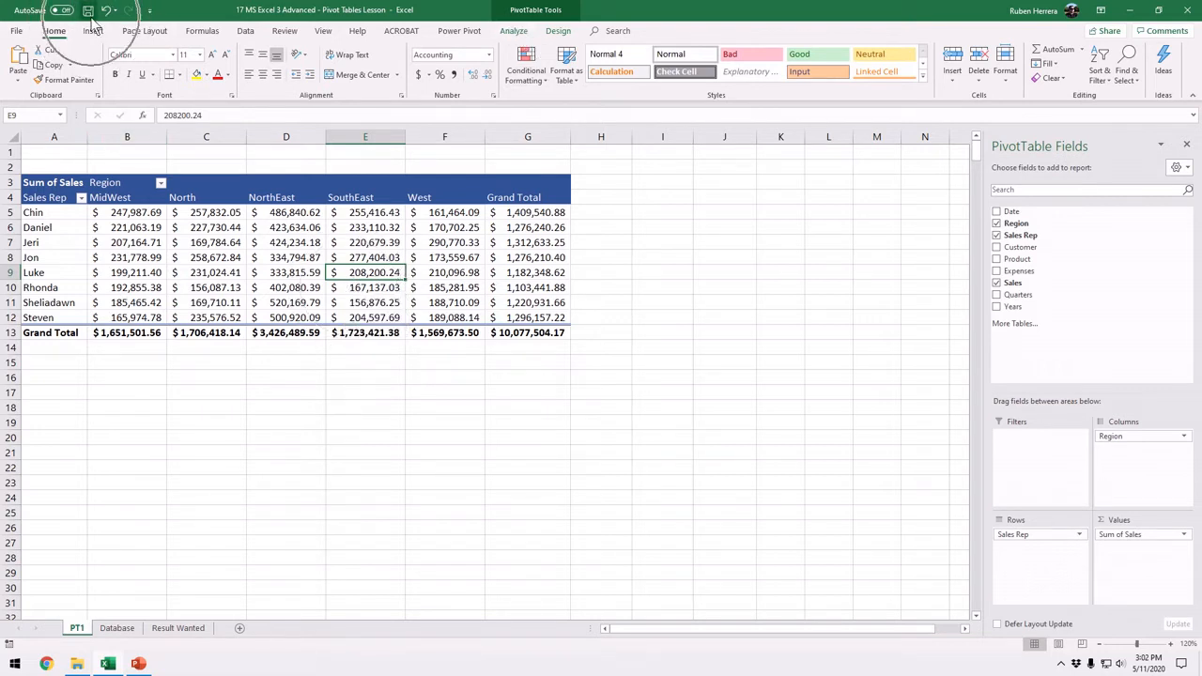
{"action": "key", "text": "ctrl"}
{"action": "key", "text": "ctrl"}
{"action": "key", "text": "ctrl"}
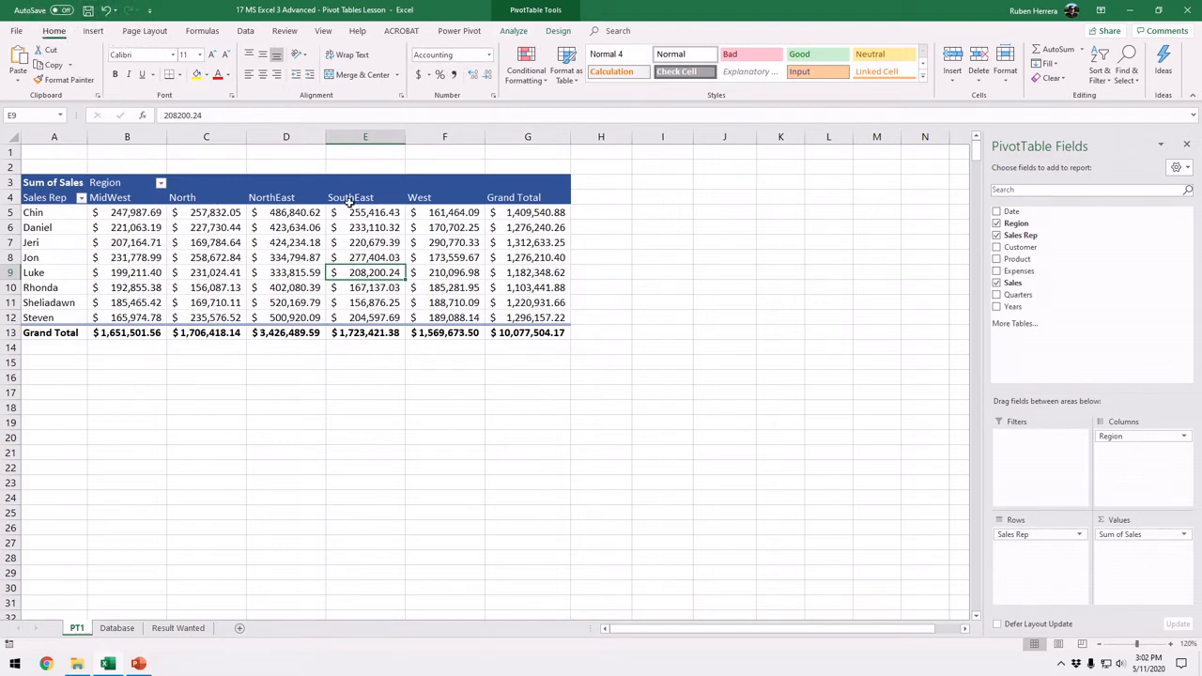
Step: Refresh the pivot table's data, check the Database sheet and return to PT1
{"action": "left_click", "coordinate": [515, 31]}
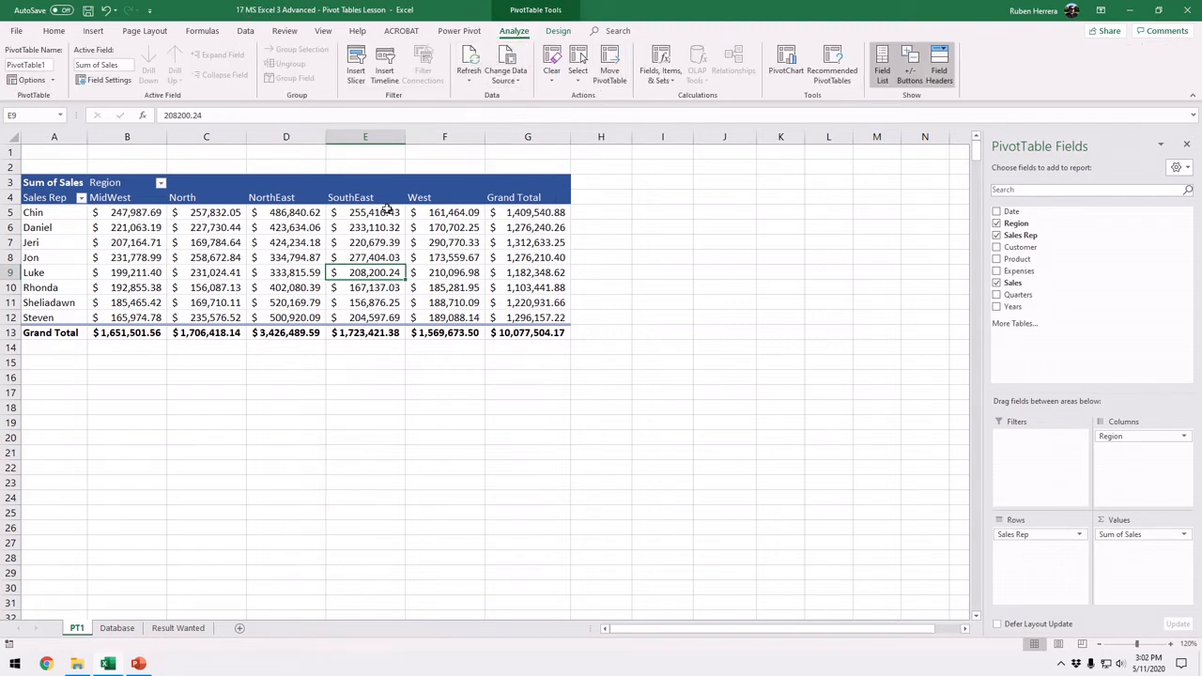
{"action": "left_click", "coordinate": [475, 64]}
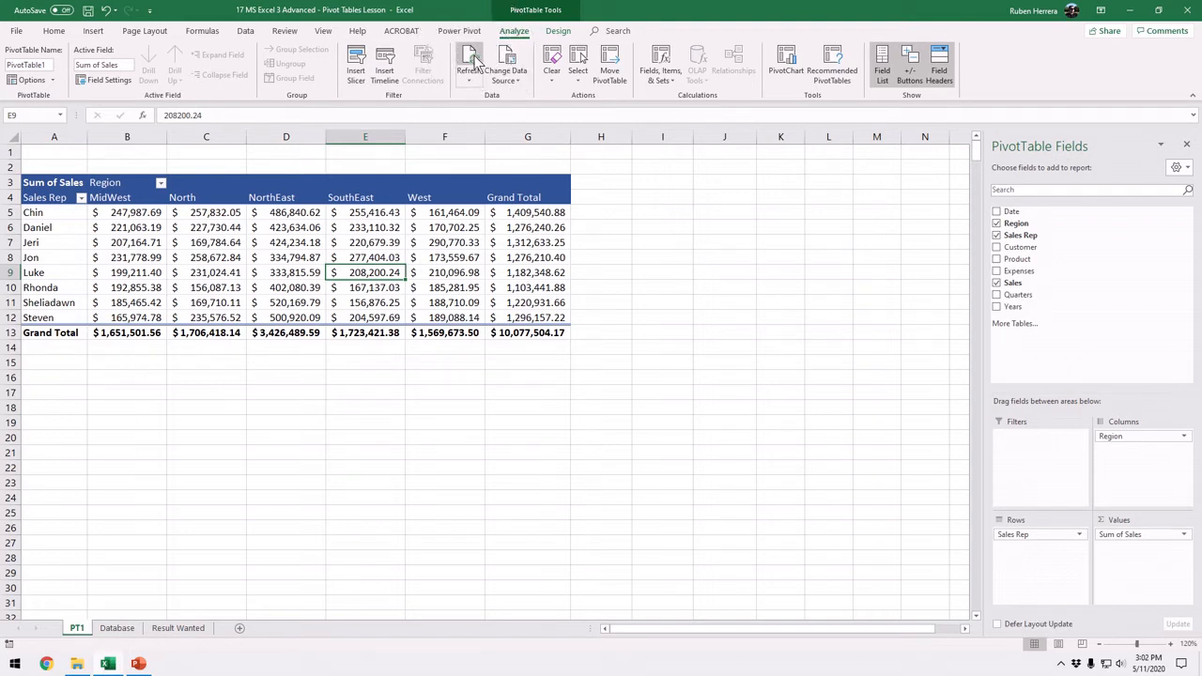
{"action": "left_click", "coordinate": [475, 64]}
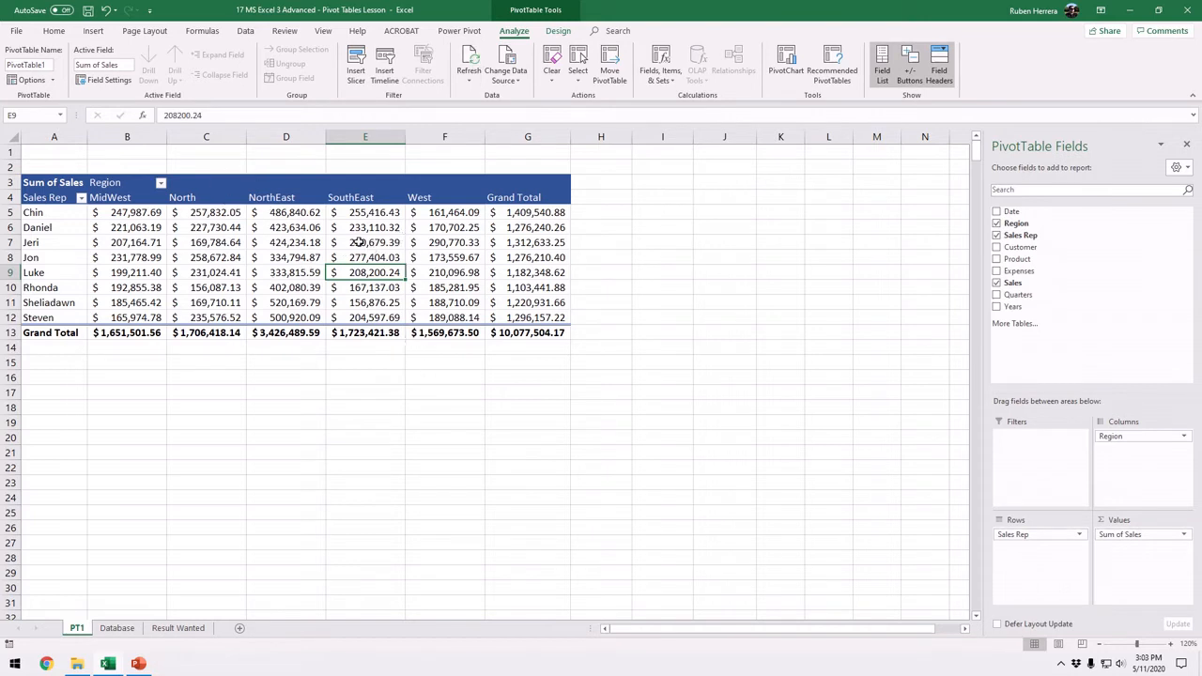
{"action": "left_click", "coordinate": [117, 629]}
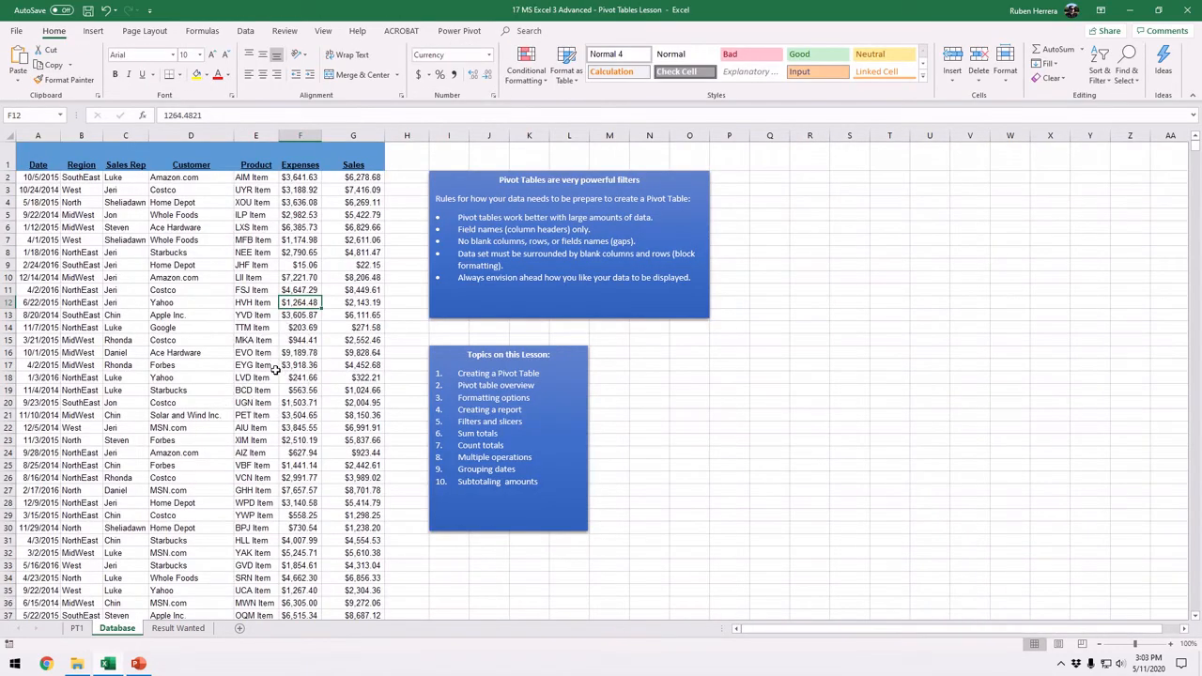
{"action": "left_click", "coordinate": [77, 628]}
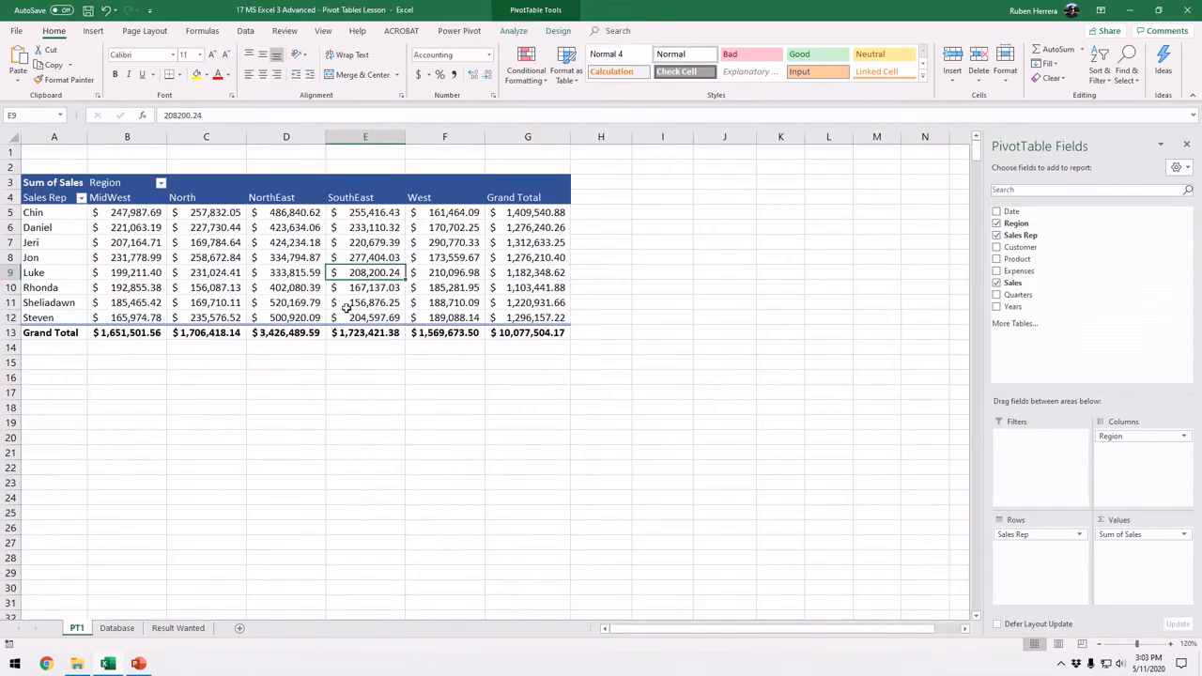
Step: Enlarge the Result Wanted sheet to 120% zoom and autofit the widths of columns B to H
{"action": "mouse_move", "coordinate": [324, 250]}
{"action": "left_click", "coordinate": [176, 628]}
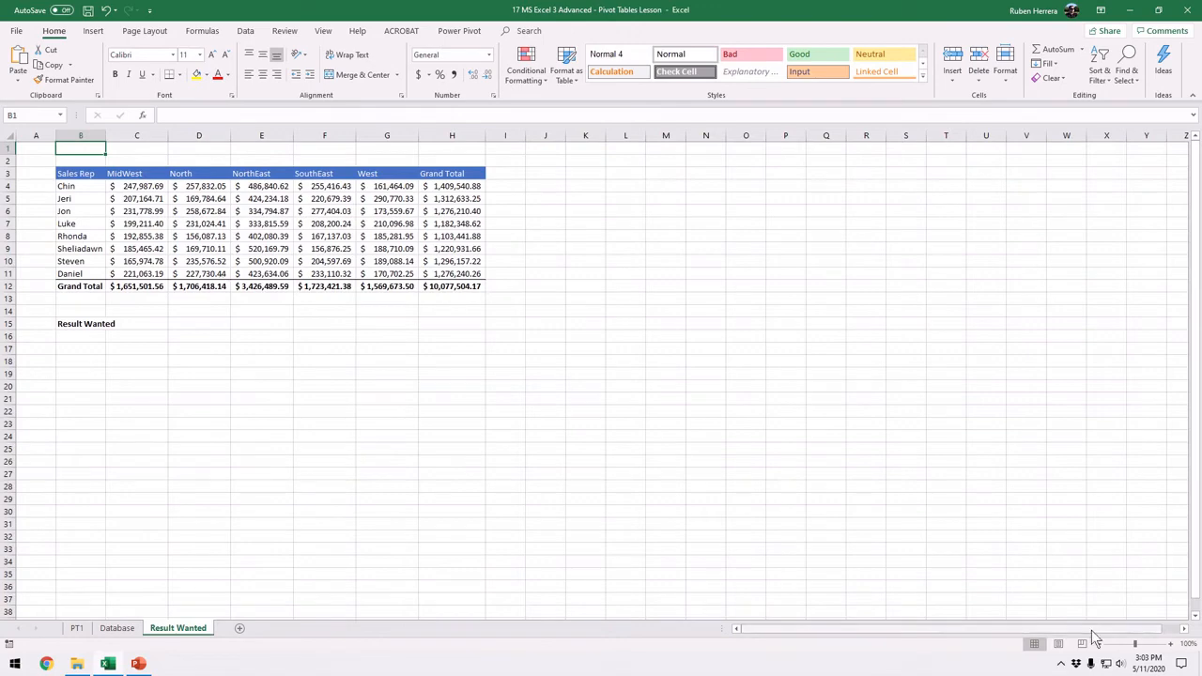
{"action": "left_click", "coordinate": [1171, 645]}
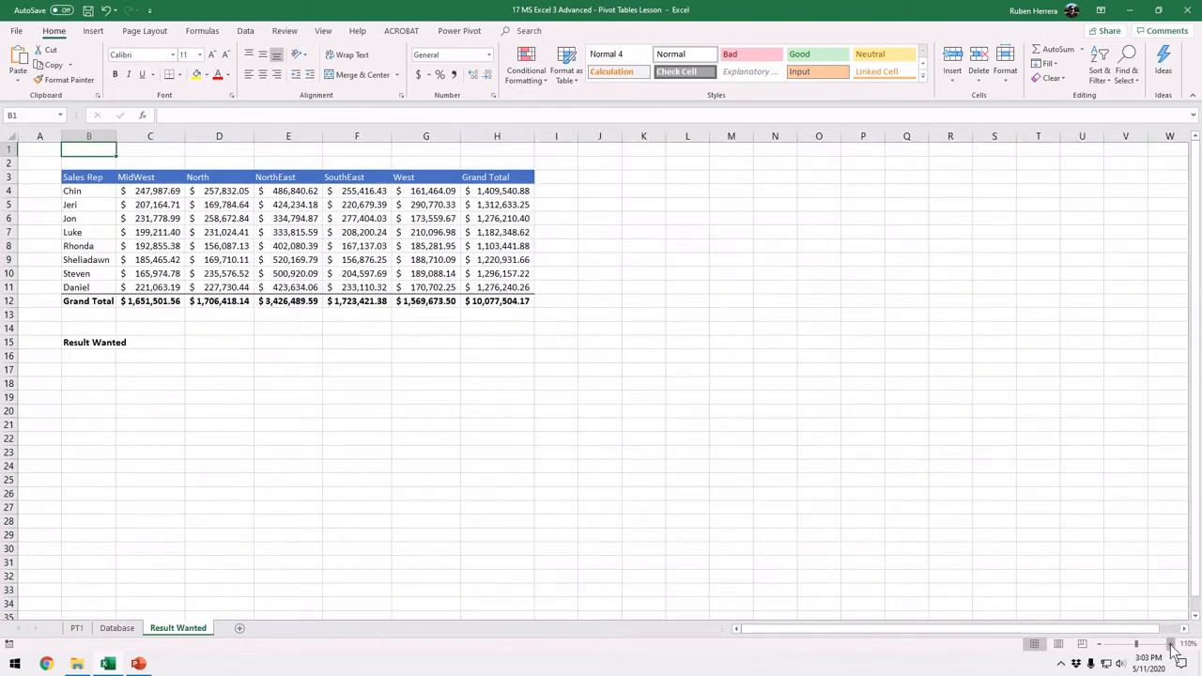
{"action": "left_click", "coordinate": [1171, 644]}
{"action": "mouse_move", "coordinate": [125, 138]}
{"action": "left_mouse_down"}
{"action": "mouse_move", "coordinate": [632, 149]}
{"action": "mouse_move", "coordinate": [583, 141]}
{"action": "left_mouse_up"}
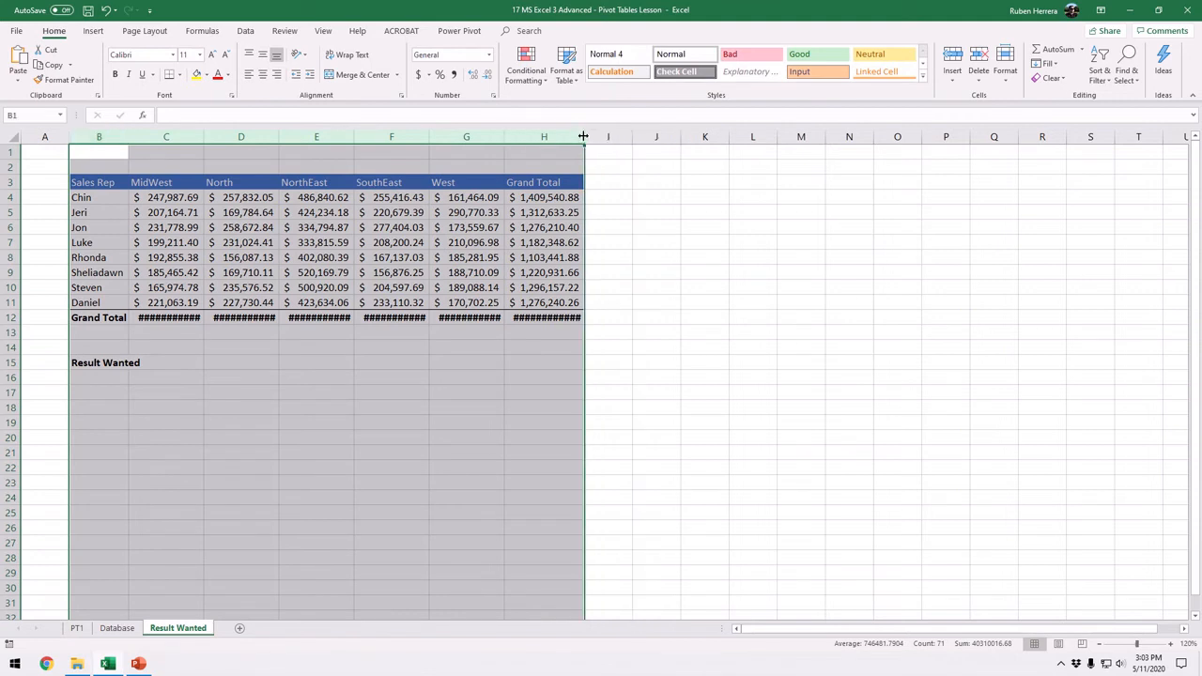
{"action": "double_click", "coordinate": [584, 139]}
{"action": "left_click", "coordinate": [209, 212]}
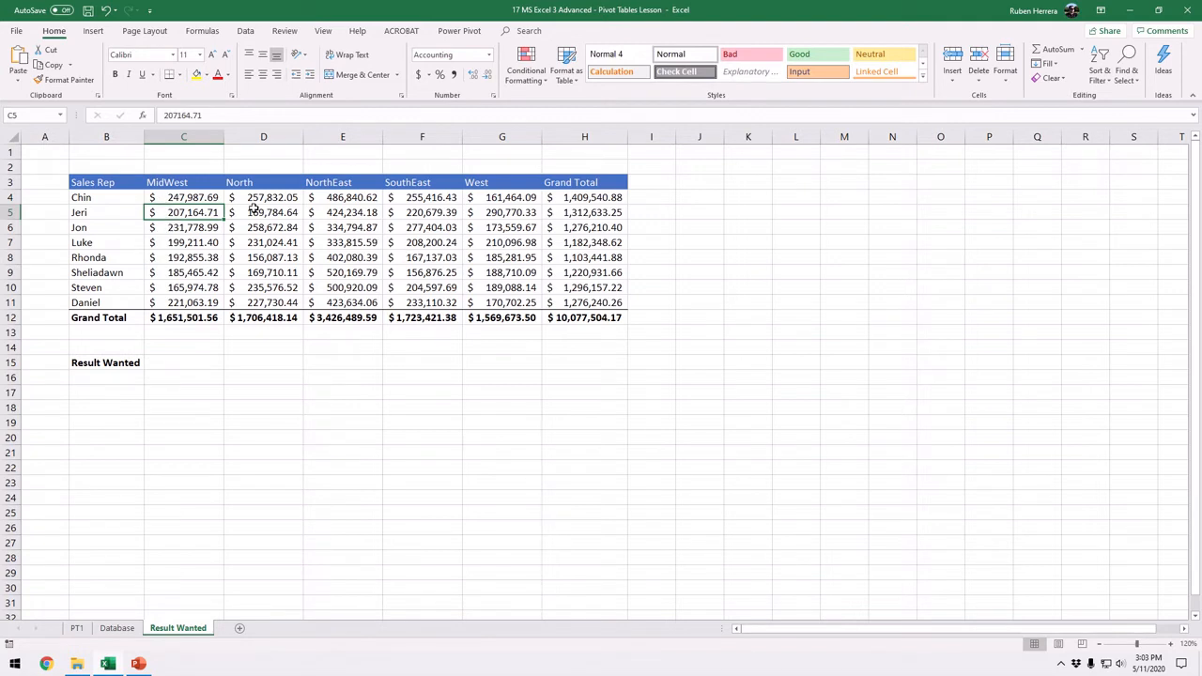
Step: Return to the PT1 sheet and examine the pivot table's values by sales rep and region, including NorthEast cells D11 and D12
{"action": "left_click", "coordinate": [76, 627]}
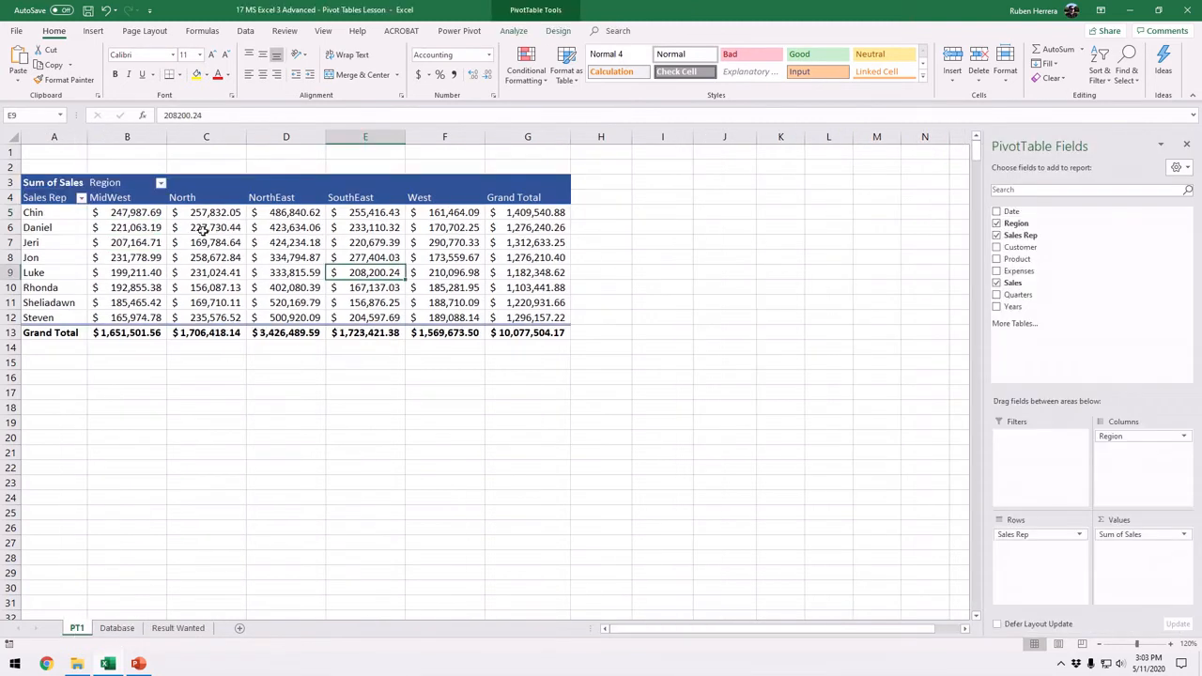
{"action": "left_click", "coordinate": [202, 230]}
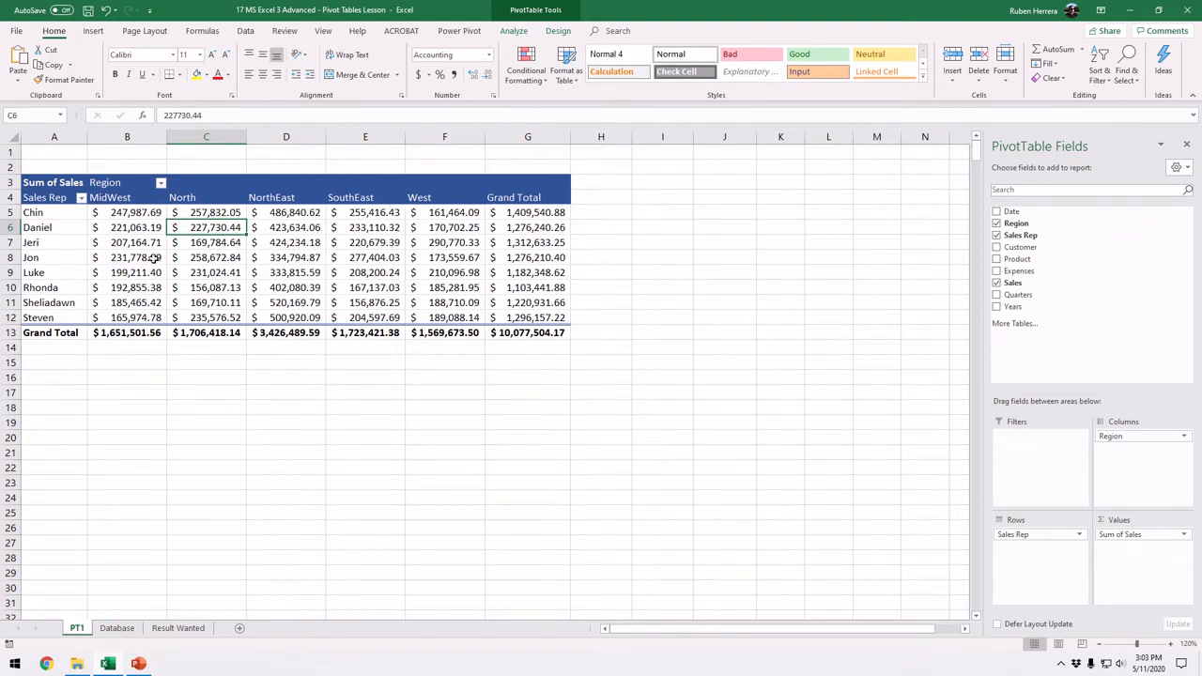
{"action": "left_click", "coordinate": [126, 301]}
{"action": "left_click", "coordinate": [66, 305]}
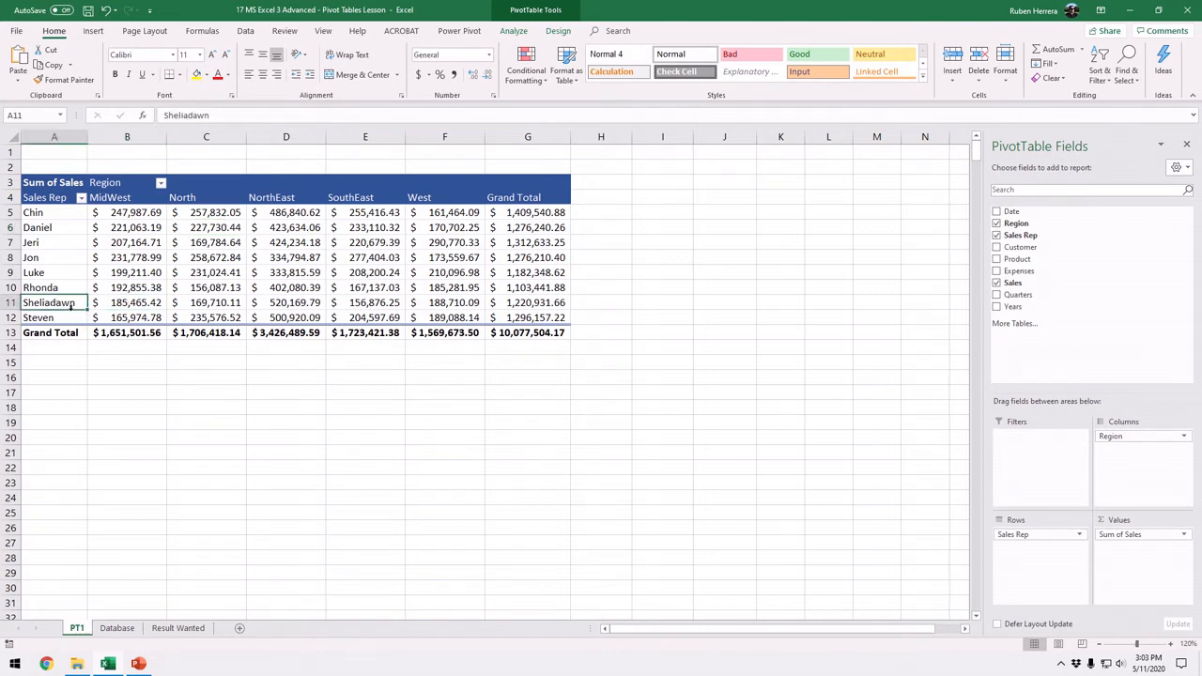
{"action": "left_click", "coordinate": [295, 306]}
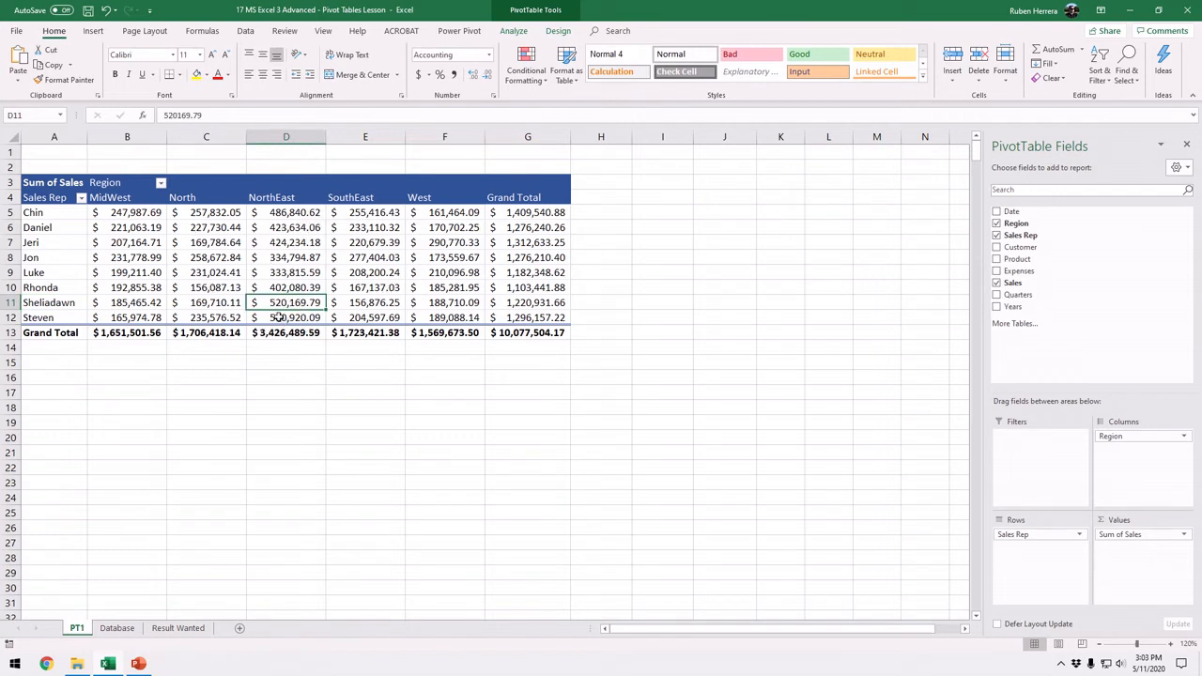
{"action": "mouse_move", "coordinate": [284, 318]}
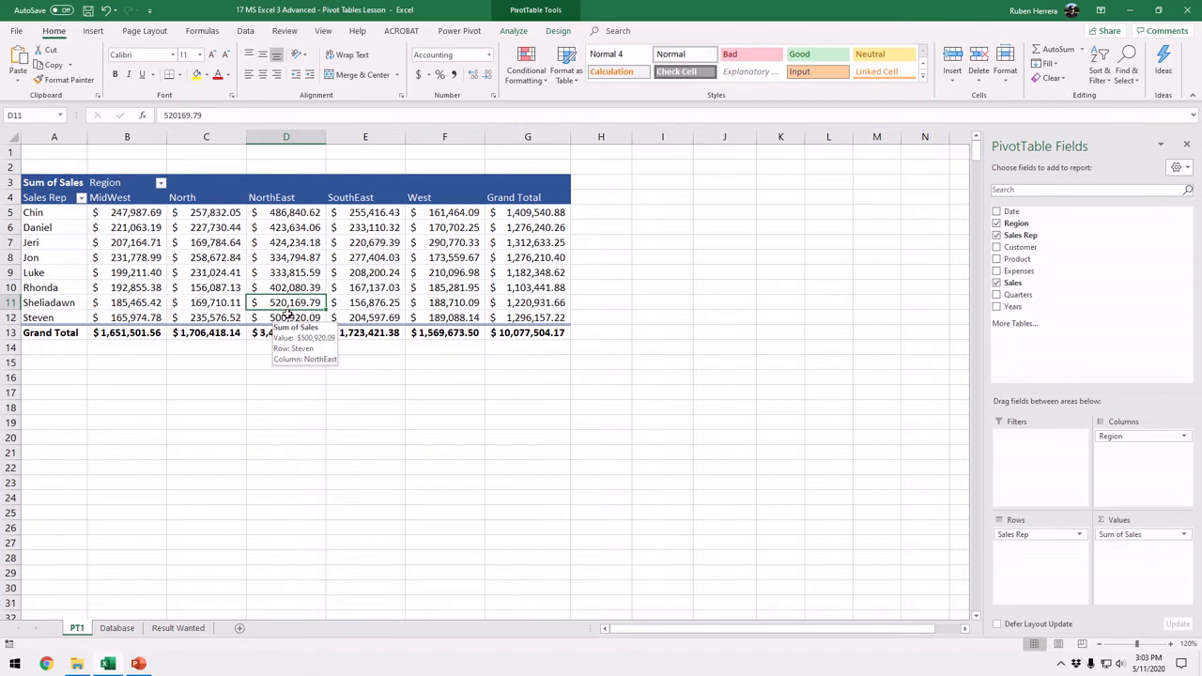
{"action": "mouse_move", "coordinate": [463, 262]}
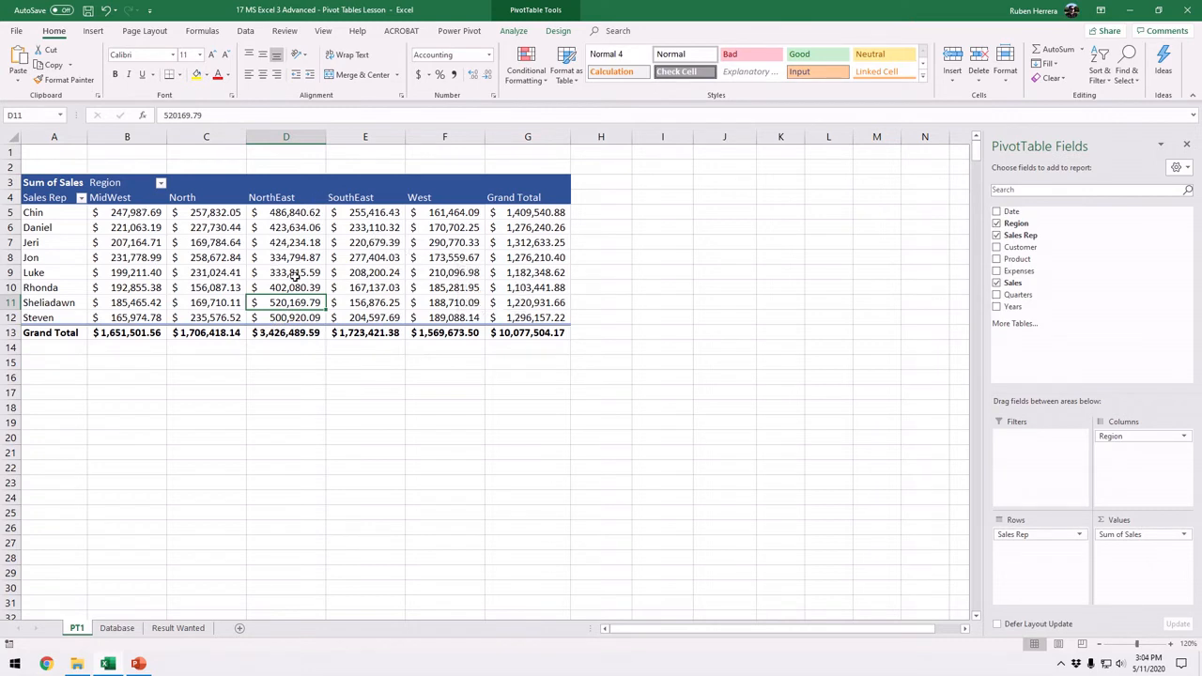
Step: Drill down into NorthEast cell D11 of the pivot table to extract its source records onto a new sheet
{"action": "mouse_move", "coordinate": [382, 232]}
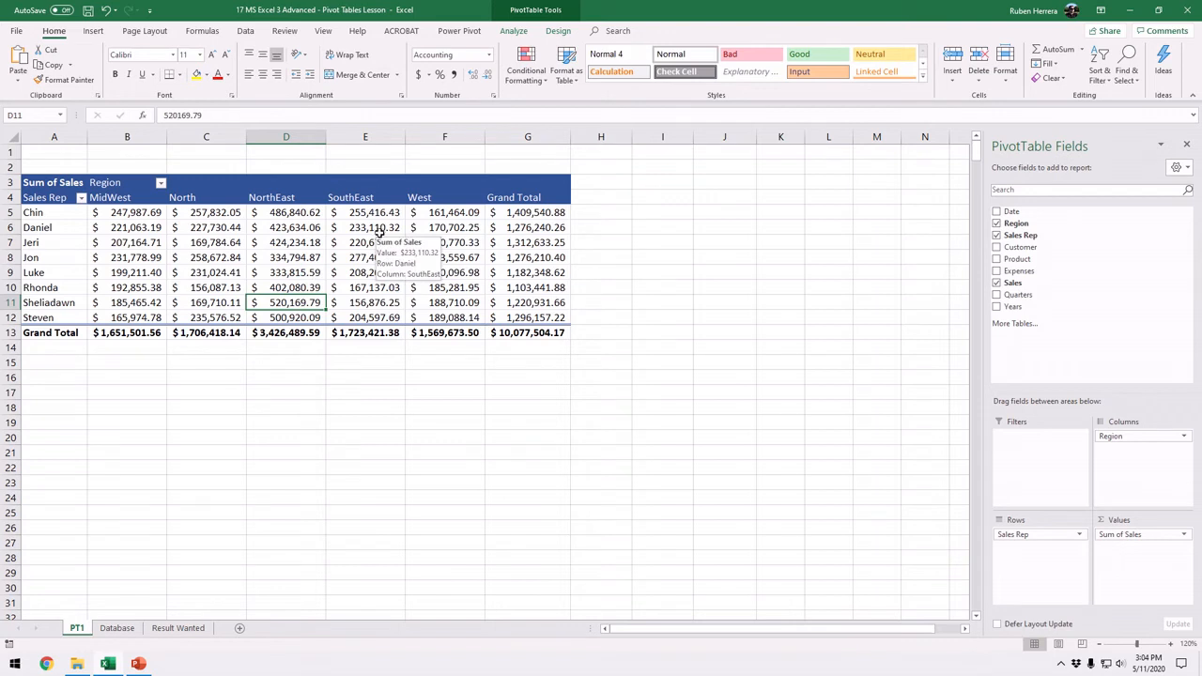
{"action": "mouse_move", "coordinate": [333, 287]}
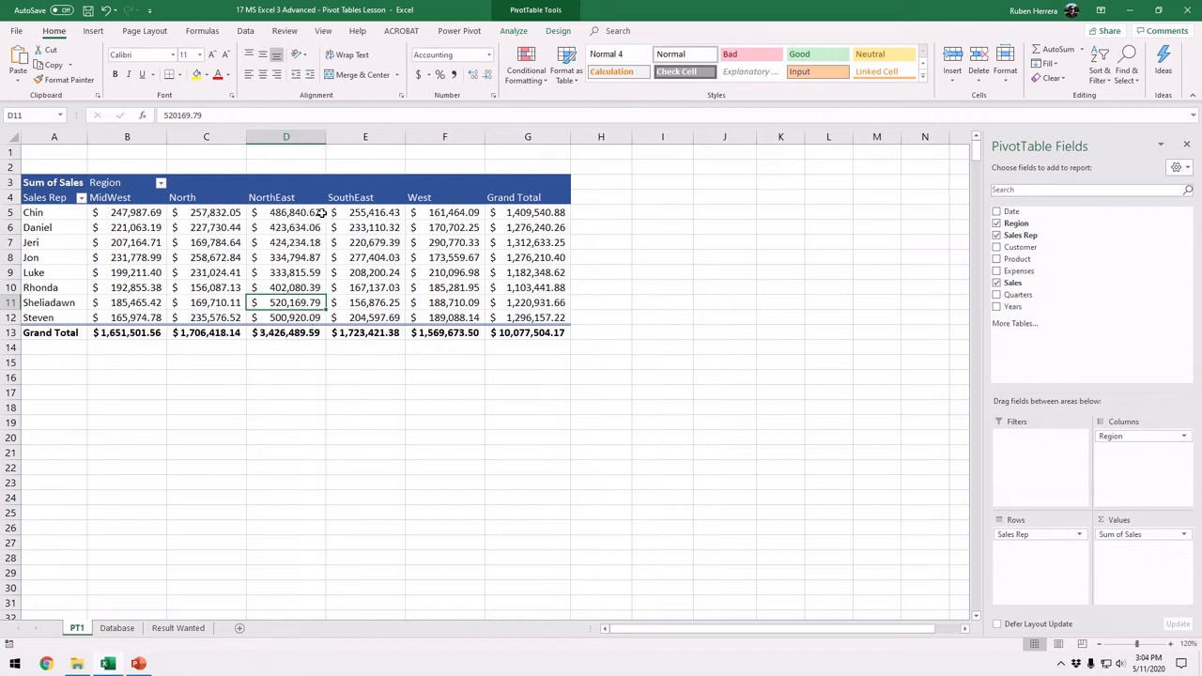
{"action": "mouse_move", "coordinate": [321, 213]}
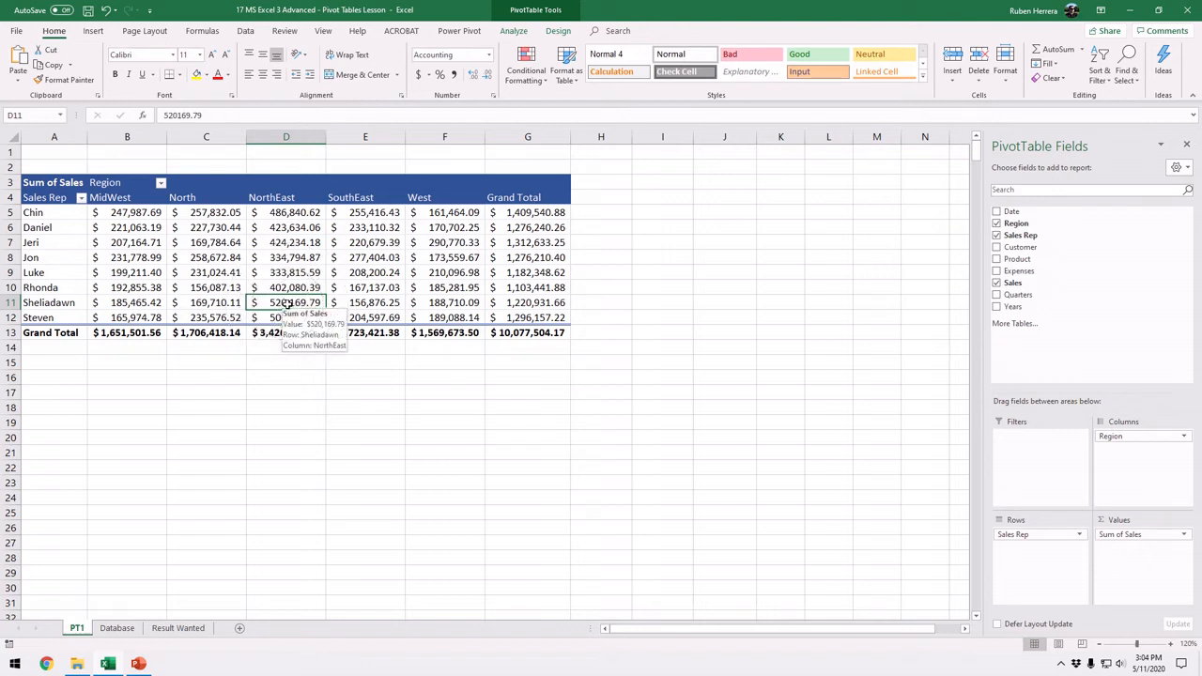
{"action": "double_click", "coordinate": [287, 304]}
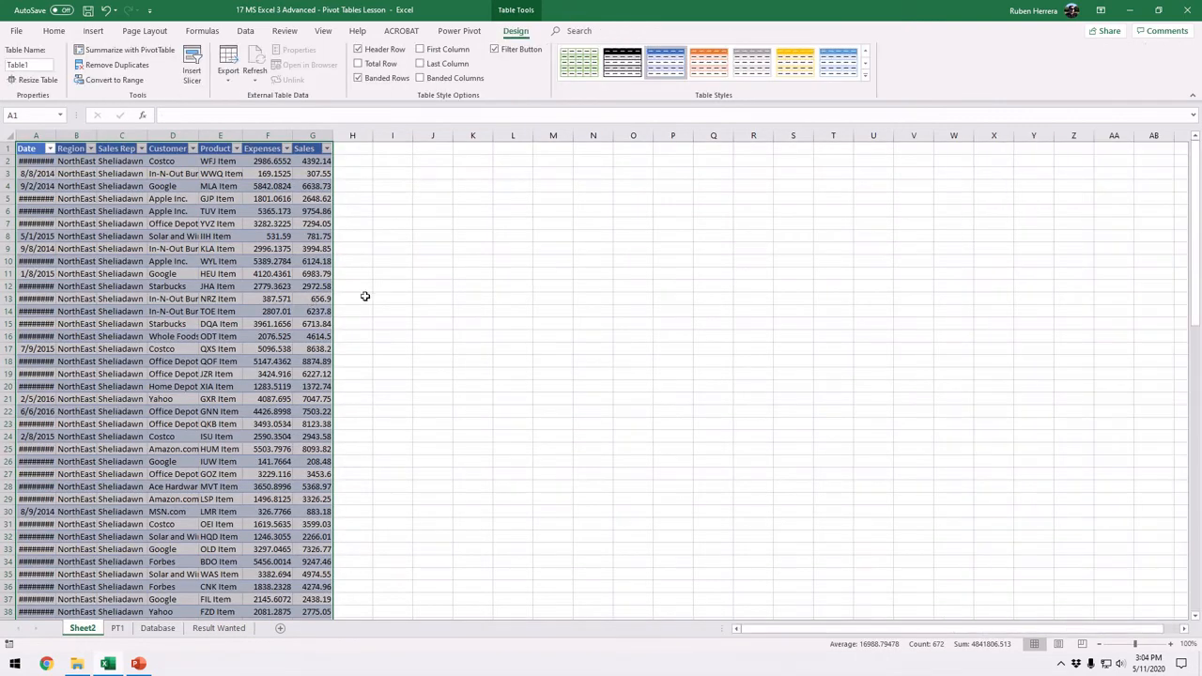
{"action": "left_click", "coordinate": [378, 301]}
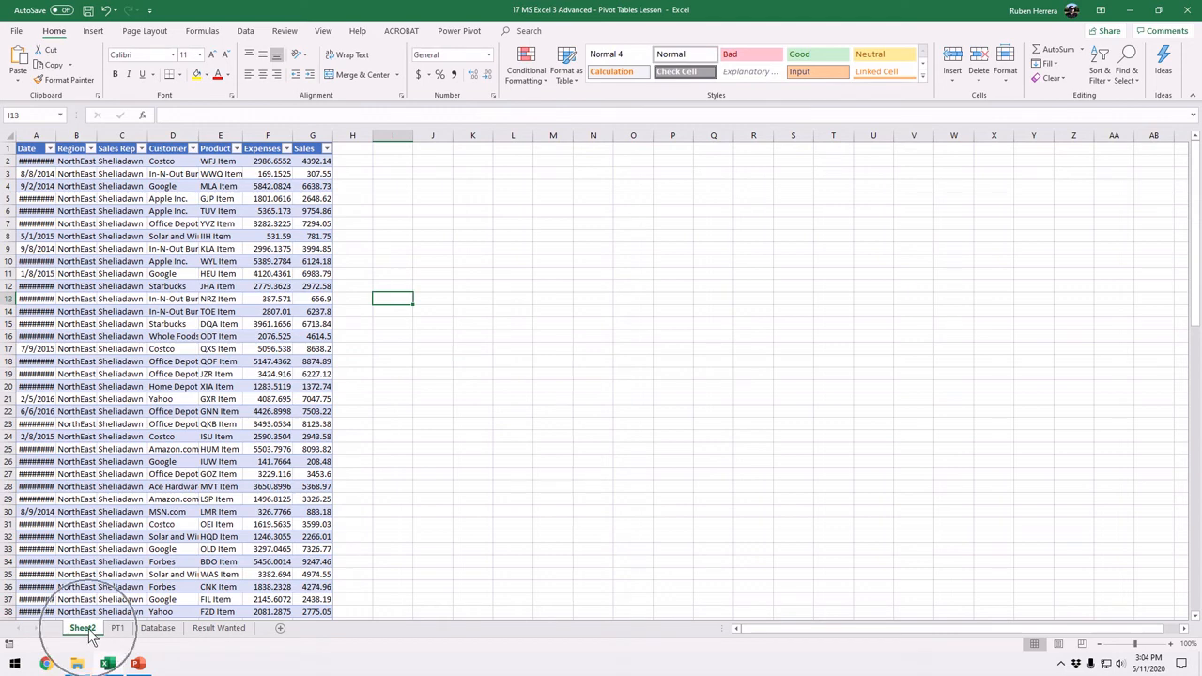
{"action": "key", "text": "ctrl"}
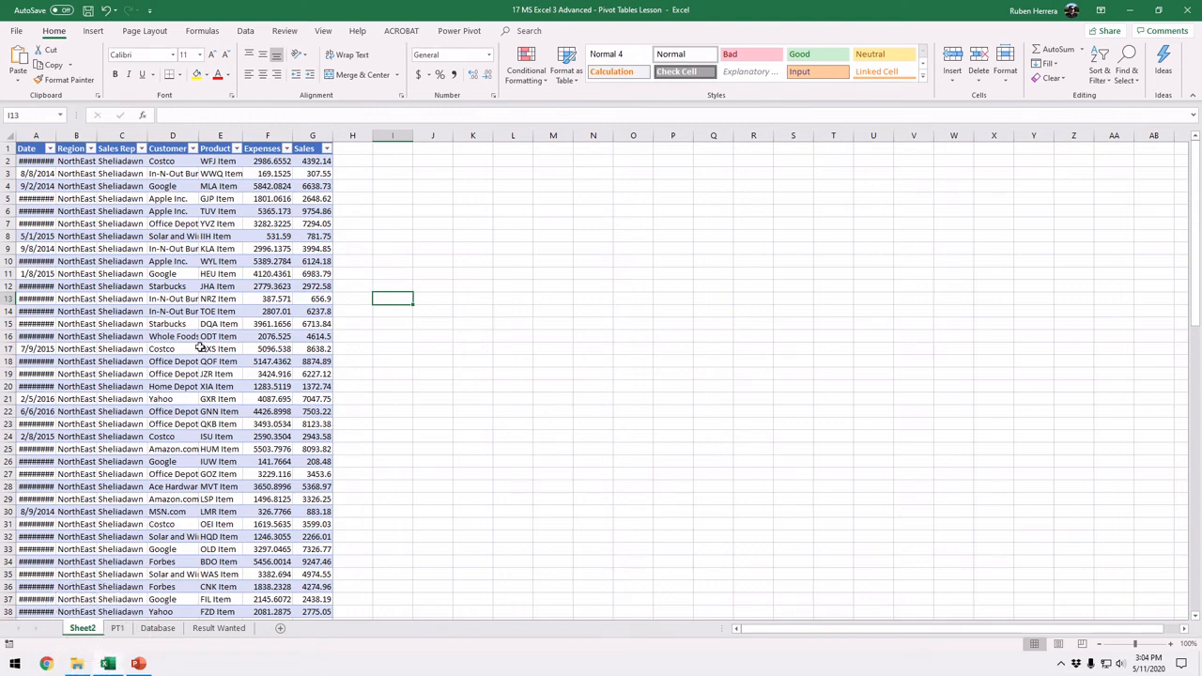
Step: Autofit the widths of columns A to G on the sheet of extracted records
{"action": "left_click_drag", "start_coordinate": [46, 135], "coordinate": [330, 137]}
{"action": "double_click", "coordinate": [331, 136]}
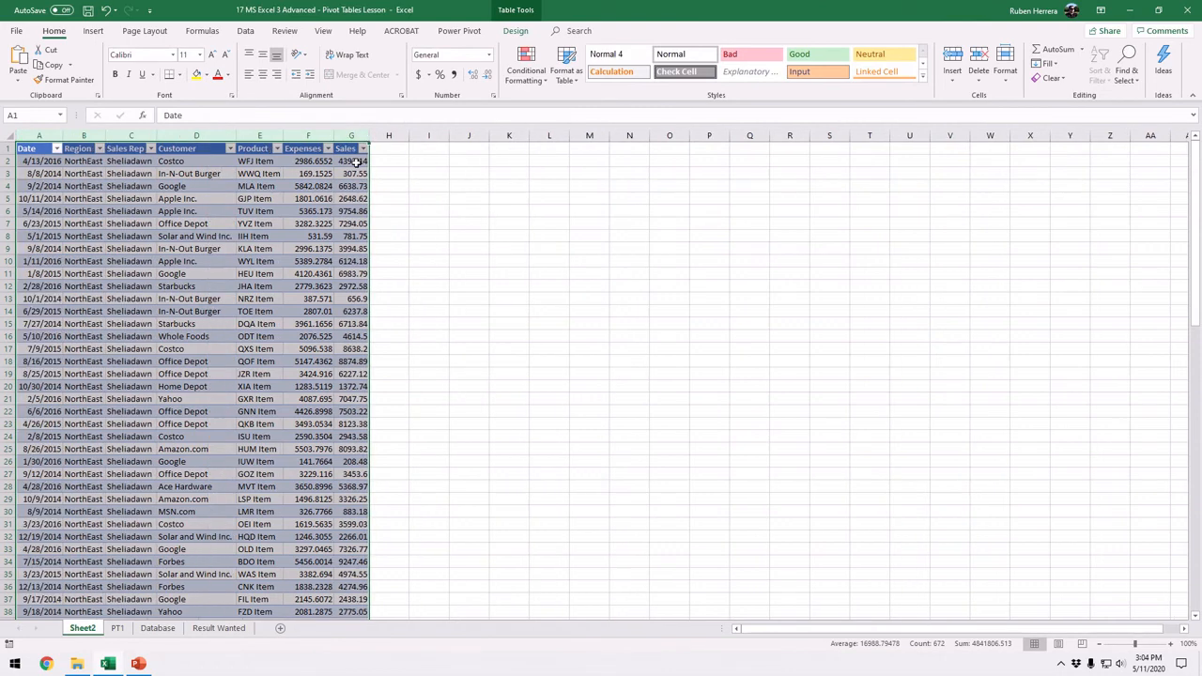
{"action": "left_click", "coordinate": [257, 334]}
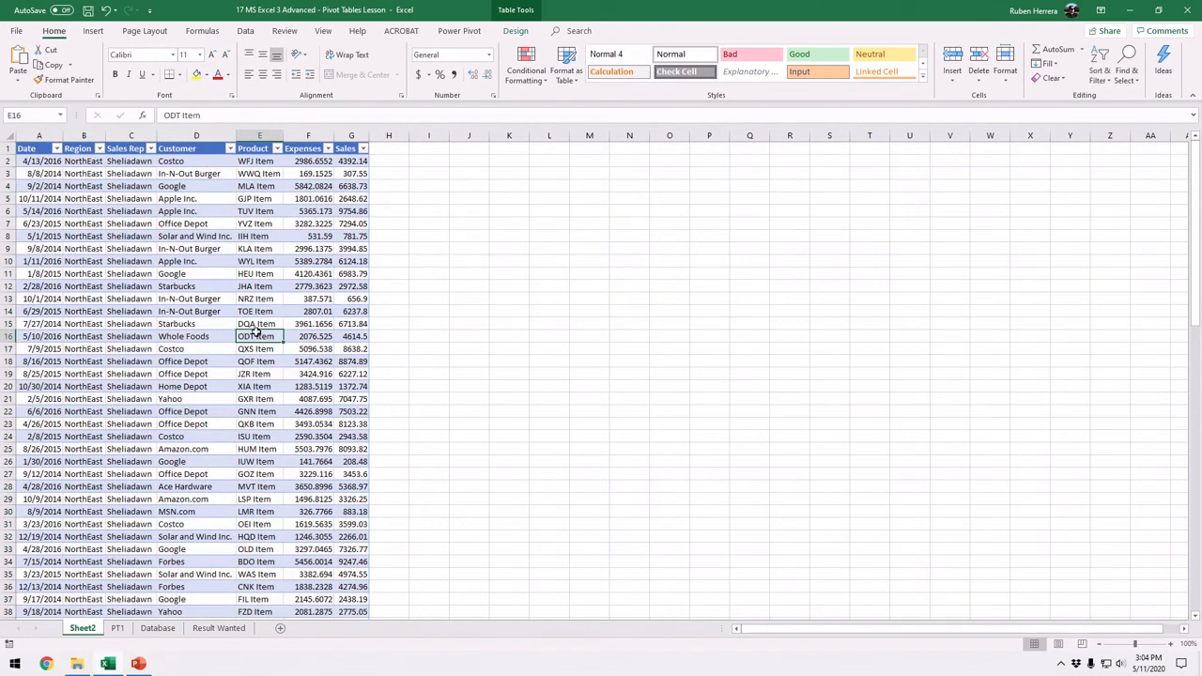
Step: Enlarge Sheet2 to 120% zoom and autofit columns A to G again so all dates, customers and sales fit
{"action": "left_click", "coordinate": [1171, 645]}
{"action": "left_click", "coordinate": [1170, 644]}
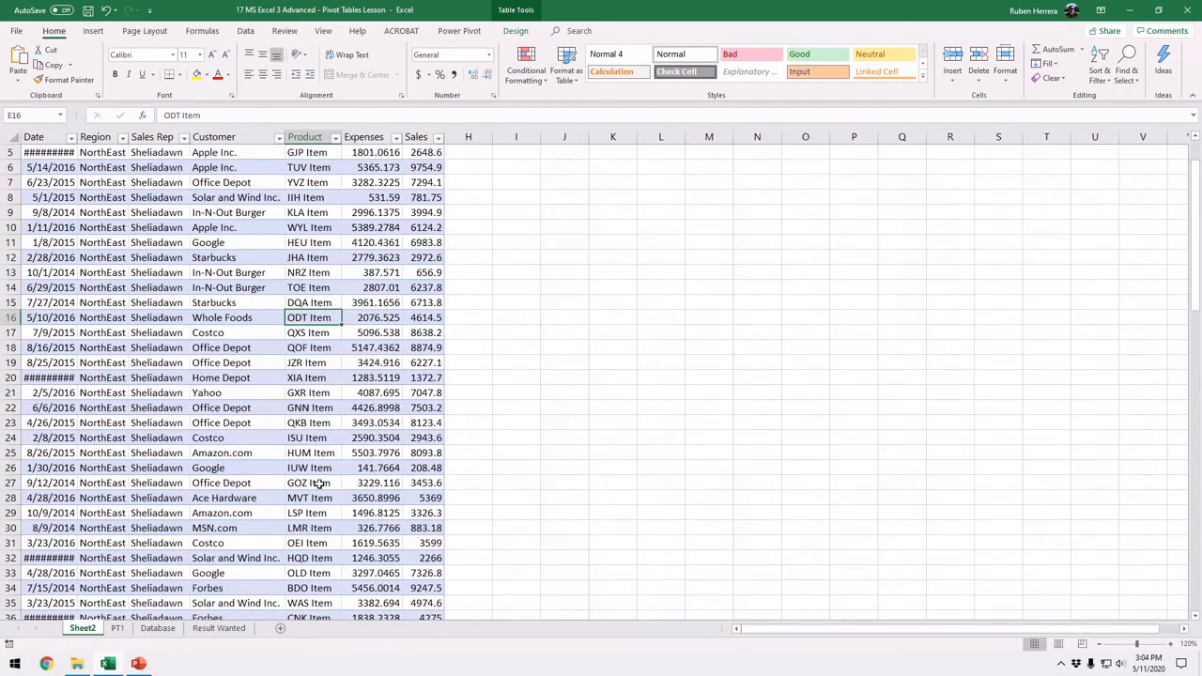
{"action": "scroll", "coordinate": [278, 449], "scroll_direction": "up", "scroll_amount": 2}
{"action": "left_click", "coordinate": [265, 373]}
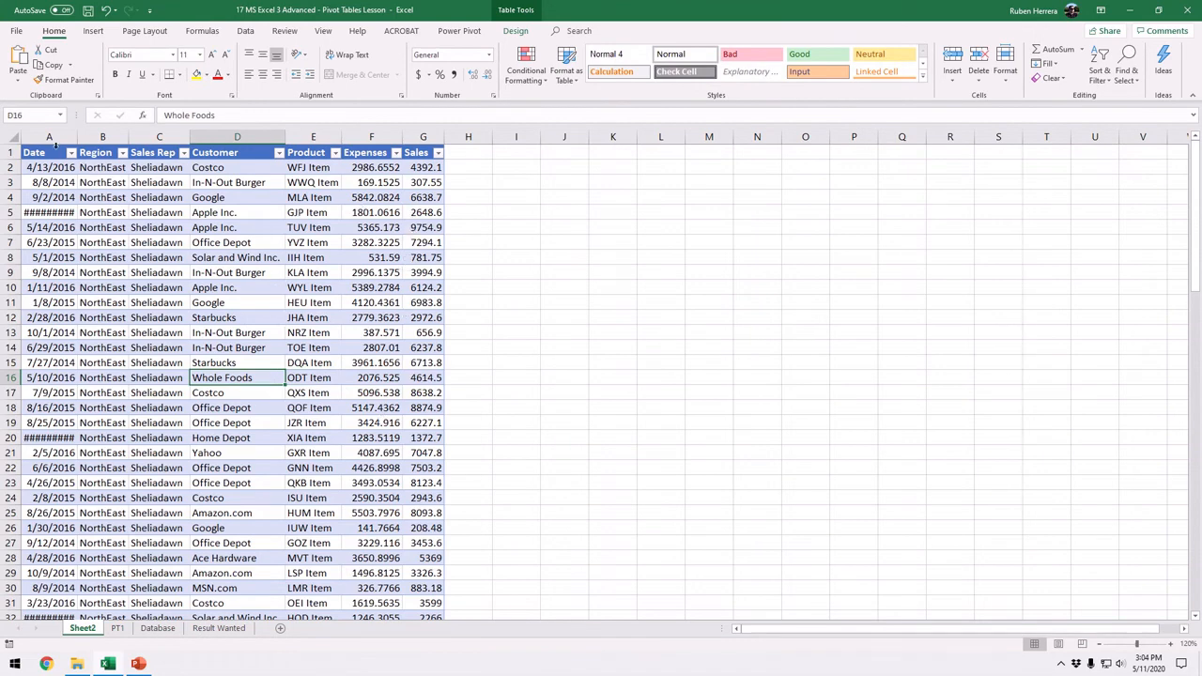
{"action": "left_click_drag", "start_coordinate": [52, 137], "coordinate": [407, 137]}
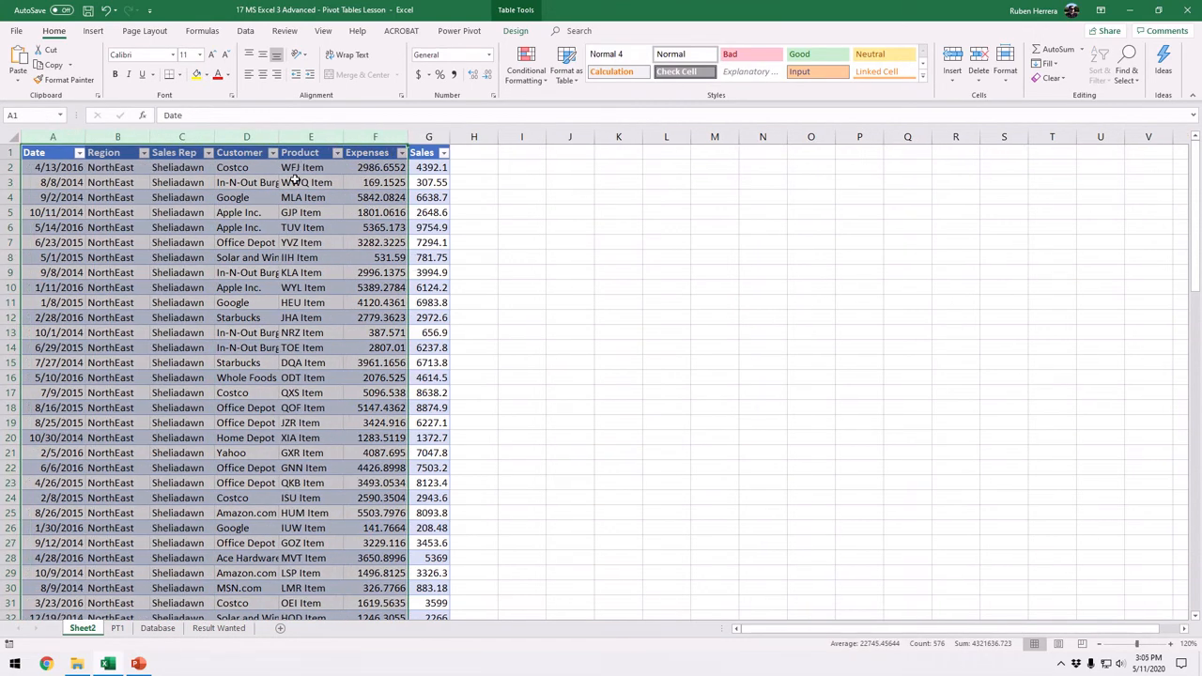
{"action": "left_click", "coordinate": [297, 178]}
{"action": "left_click_drag", "start_coordinate": [75, 138], "coordinate": [429, 137]}
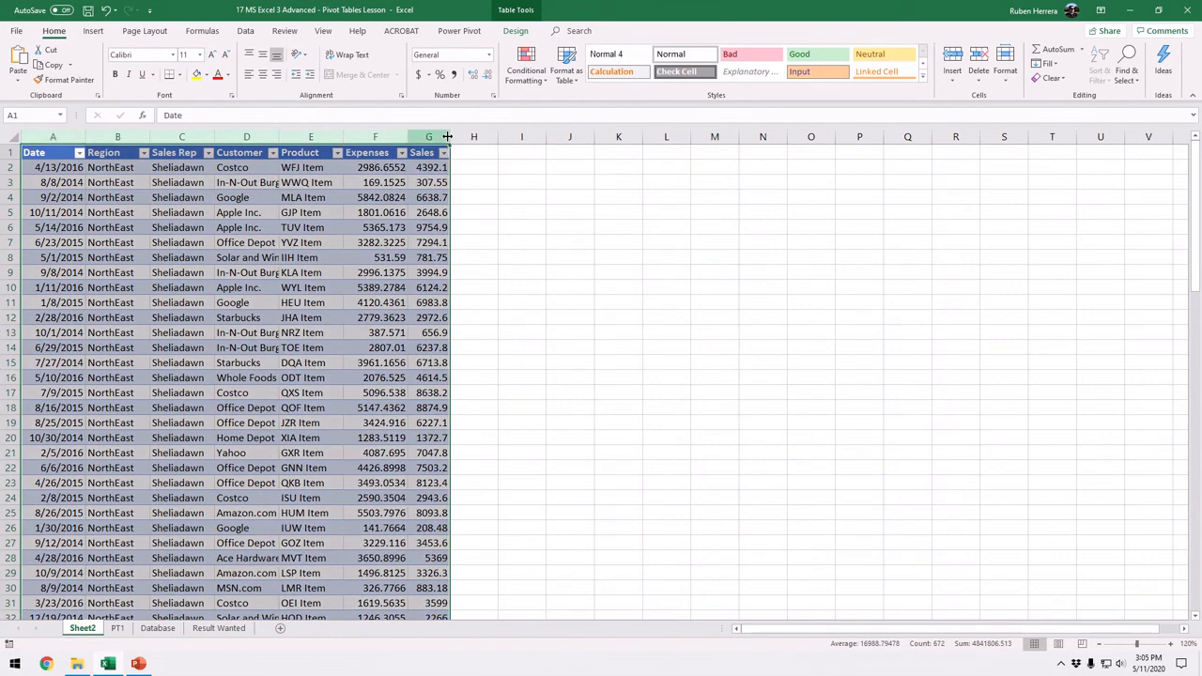
{"action": "double_click", "coordinate": [449, 137]}
{"action": "left_click", "coordinate": [299, 393]}
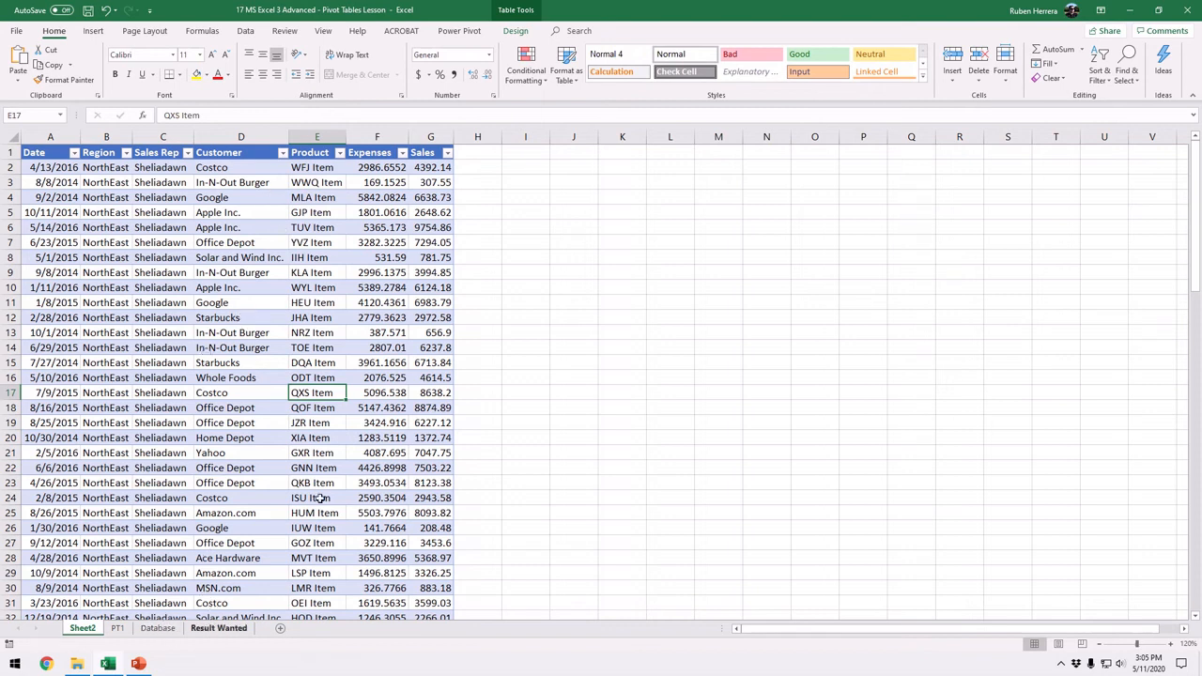
Step: Return to the PT1 sheet and drill down into NorthEast cell D12 to extract its source records onto another sheet
{"action": "left_click", "coordinate": [117, 628]}
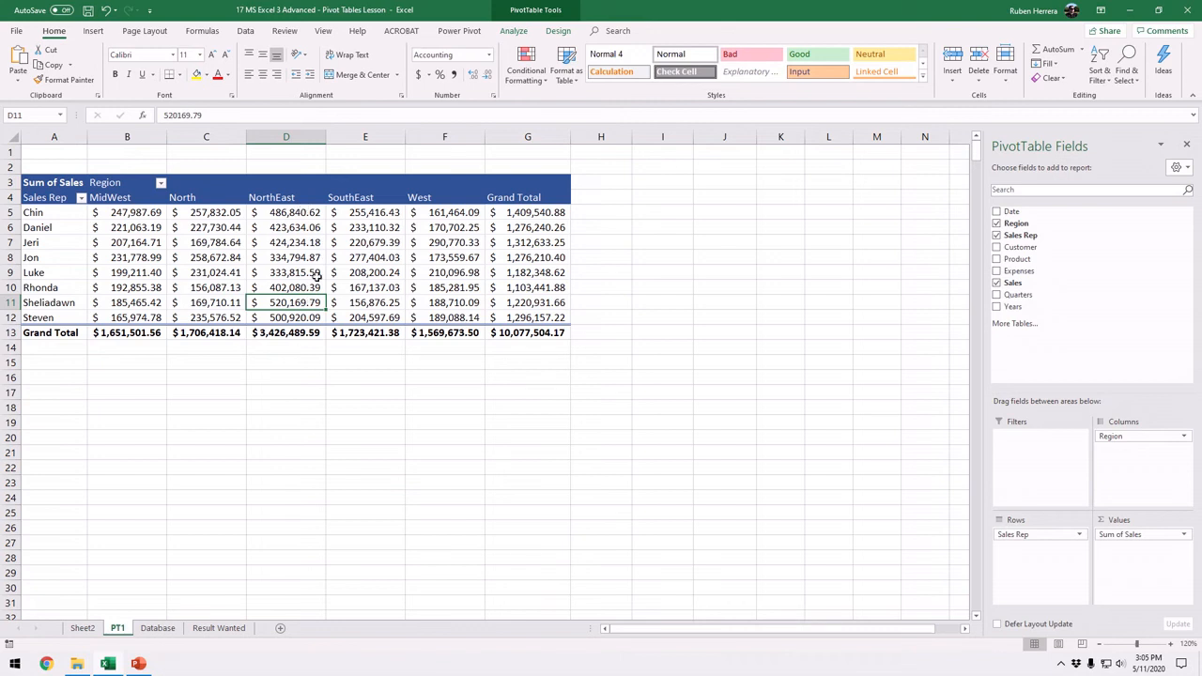
{"action": "left_click", "coordinate": [289, 319]}
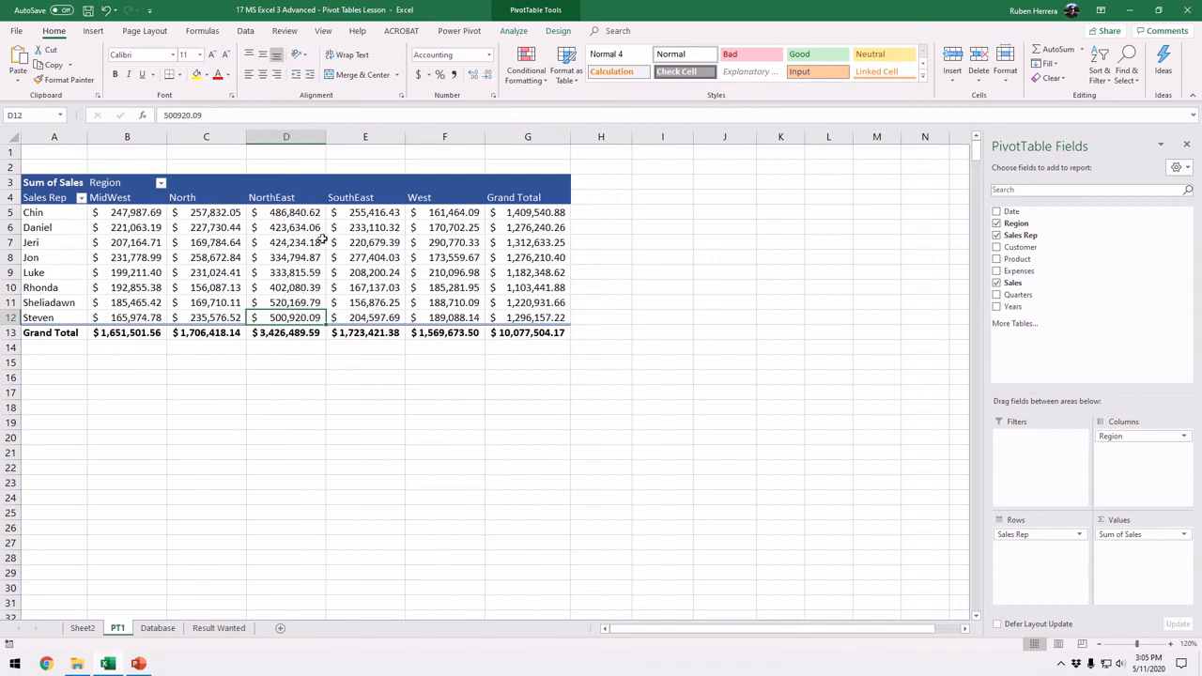
{"action": "double_click", "coordinate": [294, 320]}
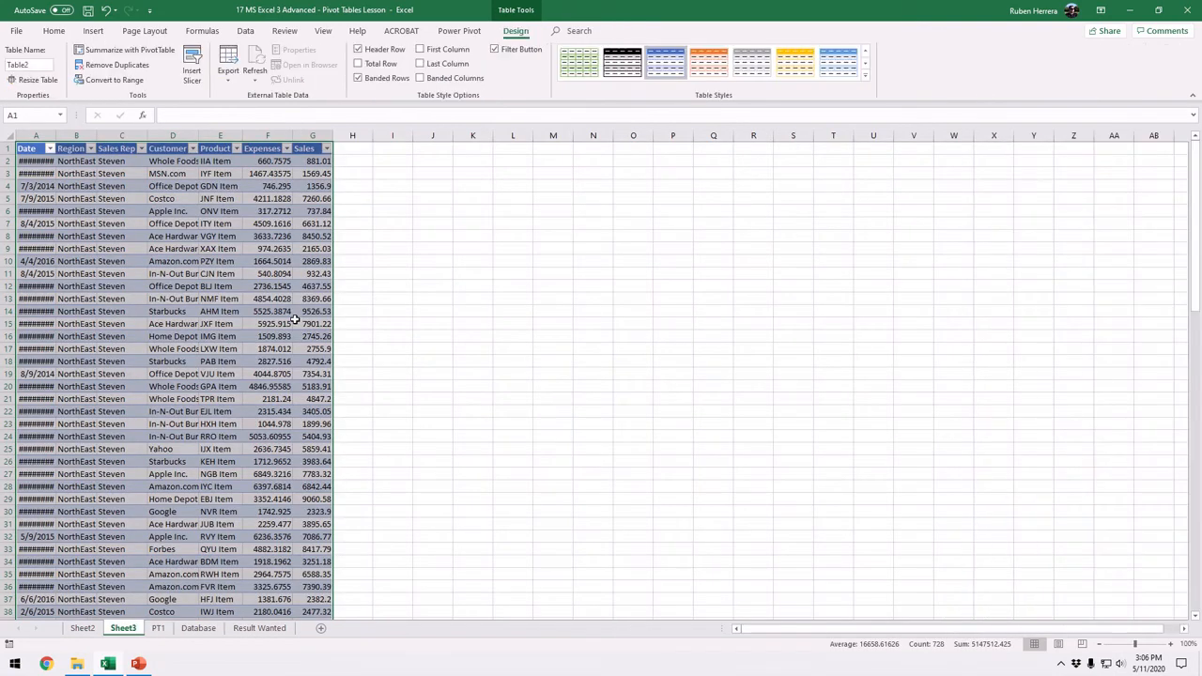
{"action": "left_click", "coordinate": [366, 273]}
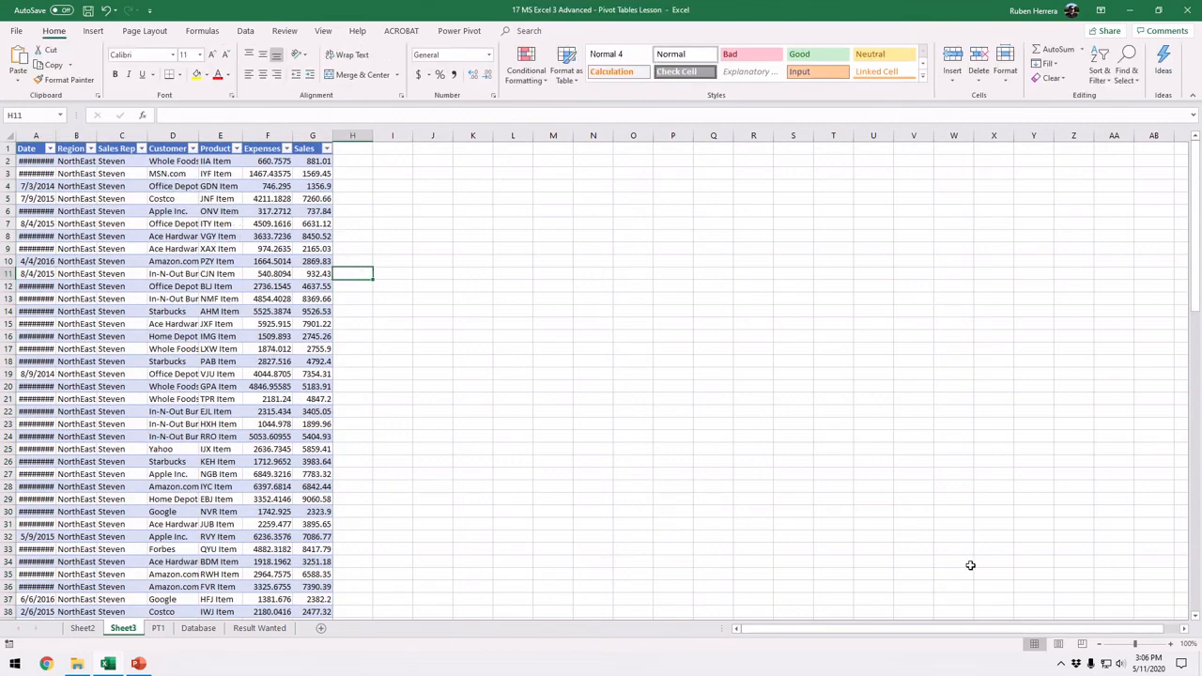
Step: Enlarge Sheet3 to 120% zoom and autofit the widths of columns A to G
{"action": "left_click", "coordinate": [1170, 643]}
{"action": "left_click", "coordinate": [1170, 643]}
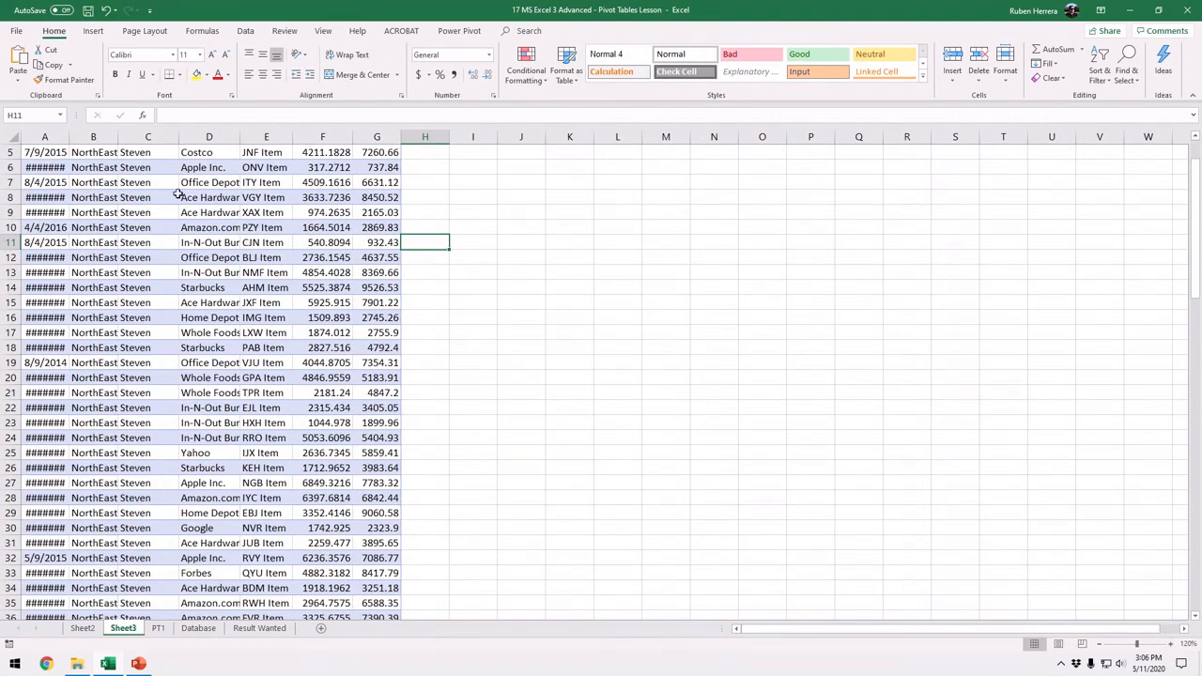
{"action": "left_click_drag", "start_coordinate": [57, 138], "coordinate": [410, 137]}
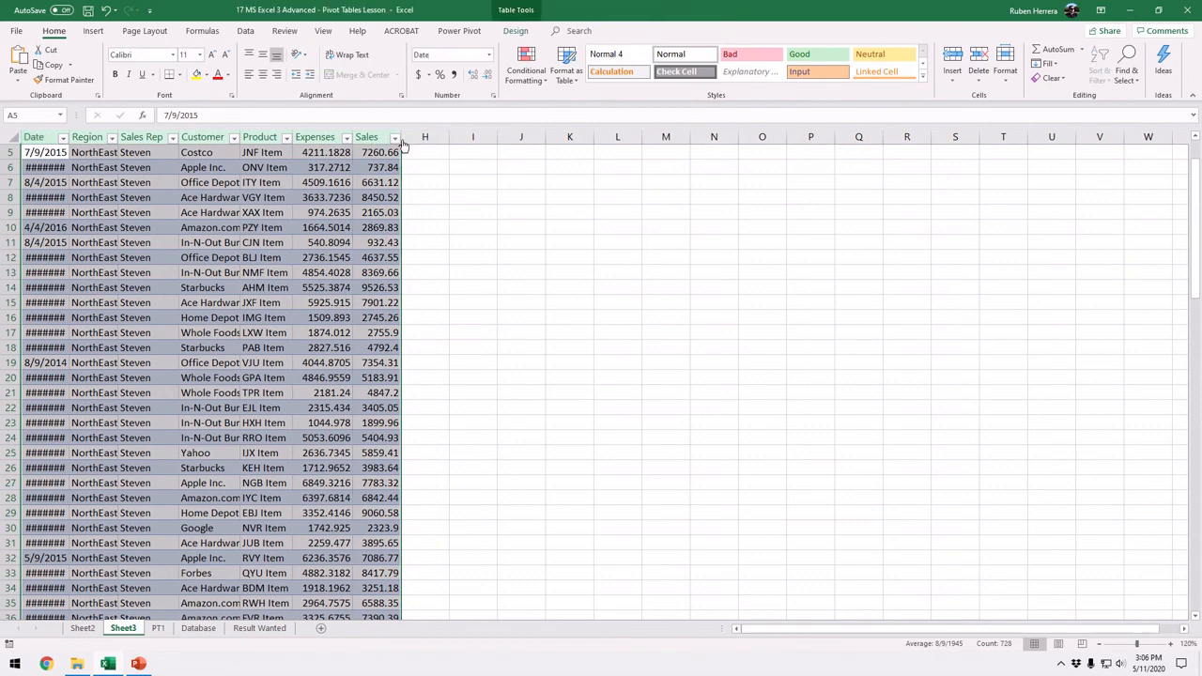
{"action": "double_click", "coordinate": [409, 137]}
{"action": "left_click", "coordinate": [254, 334]}
{"action": "scroll", "coordinate": [249, 387], "scroll_direction": "up", "scroll_amount": 2}
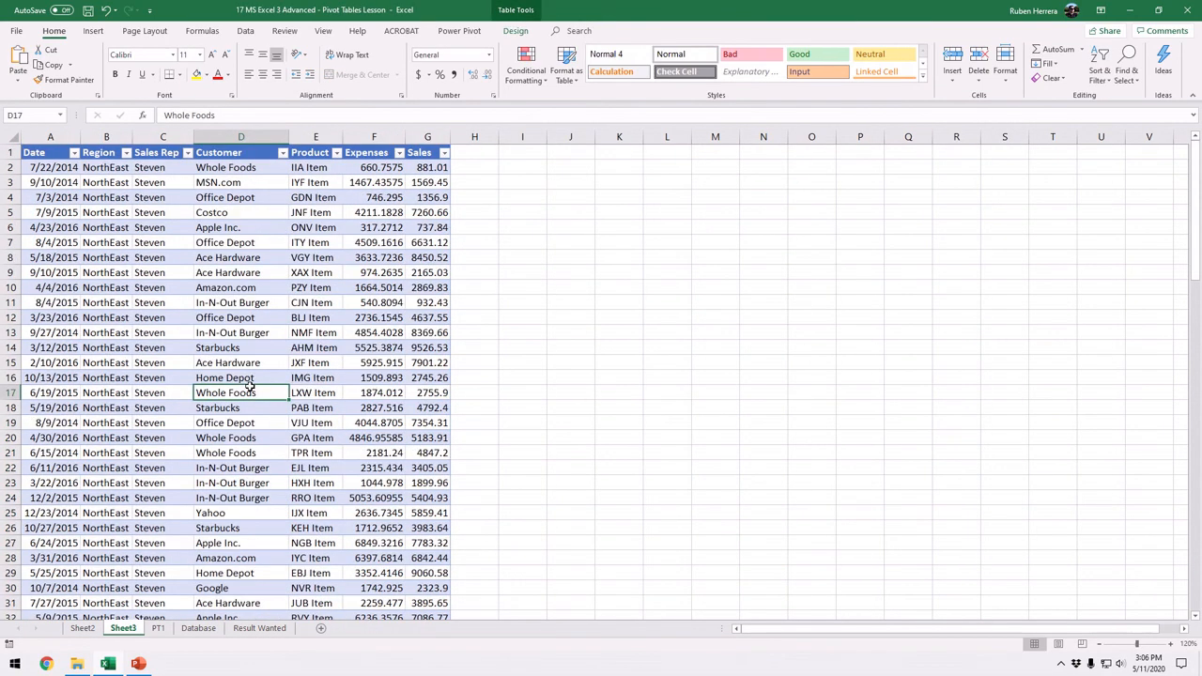
{"action": "left_click", "coordinate": [272, 333]}
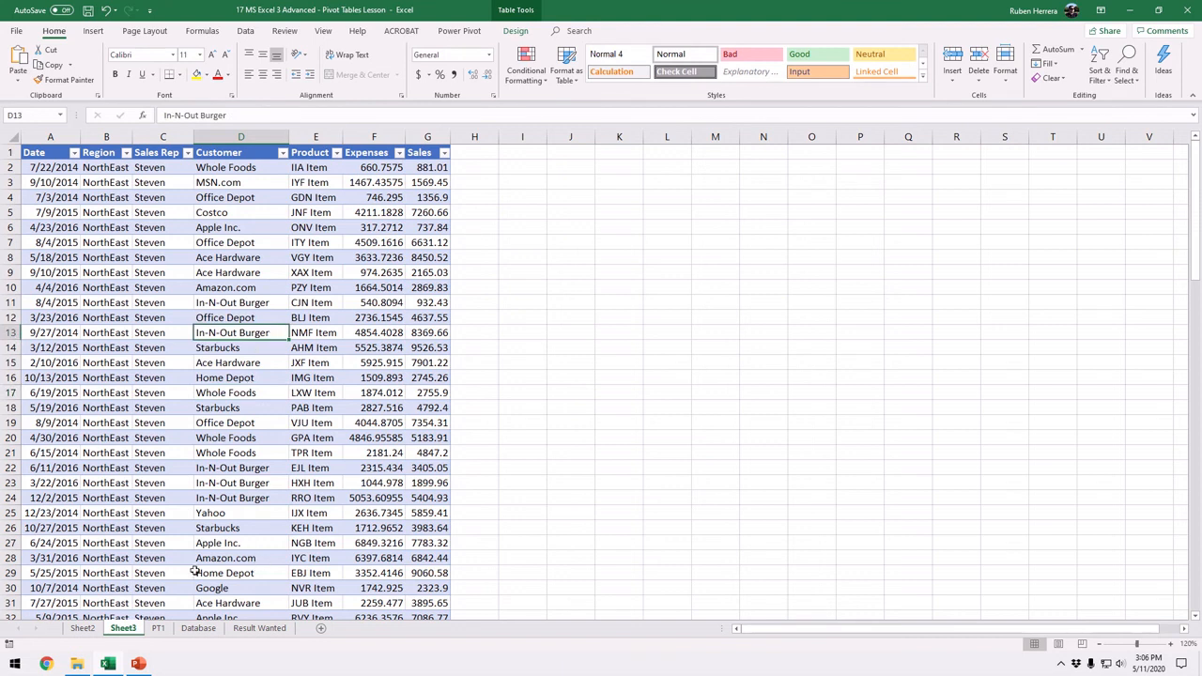
Step: Return to the PT1 sheet and examine the pivot table's values, including MidWest cell B5 and North cell C7
{"action": "left_click", "coordinate": [158, 629]}
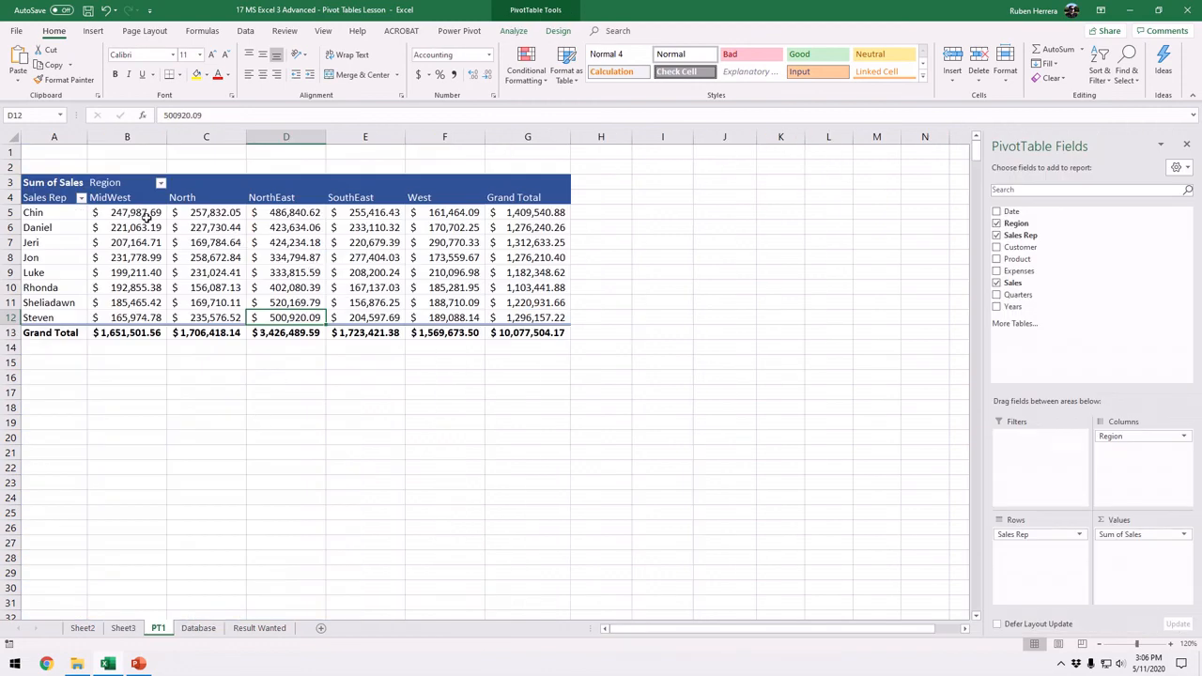
{"action": "left_click", "coordinate": [146, 215]}
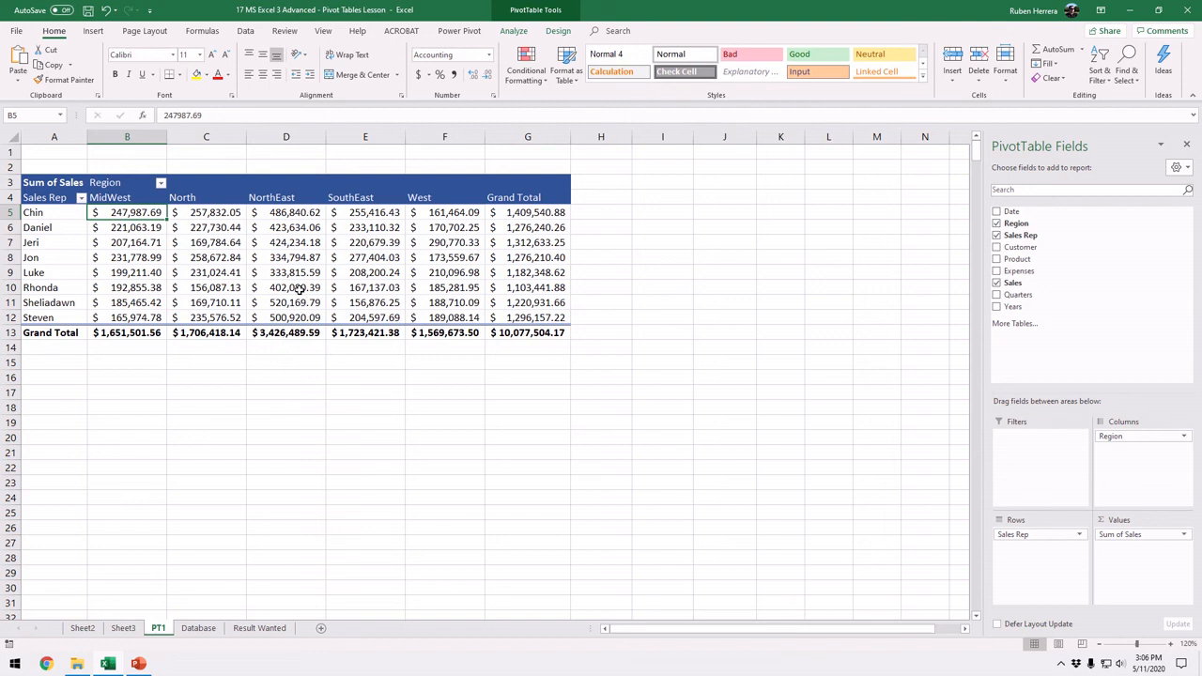
{"action": "mouse_move", "coordinate": [299, 290]}
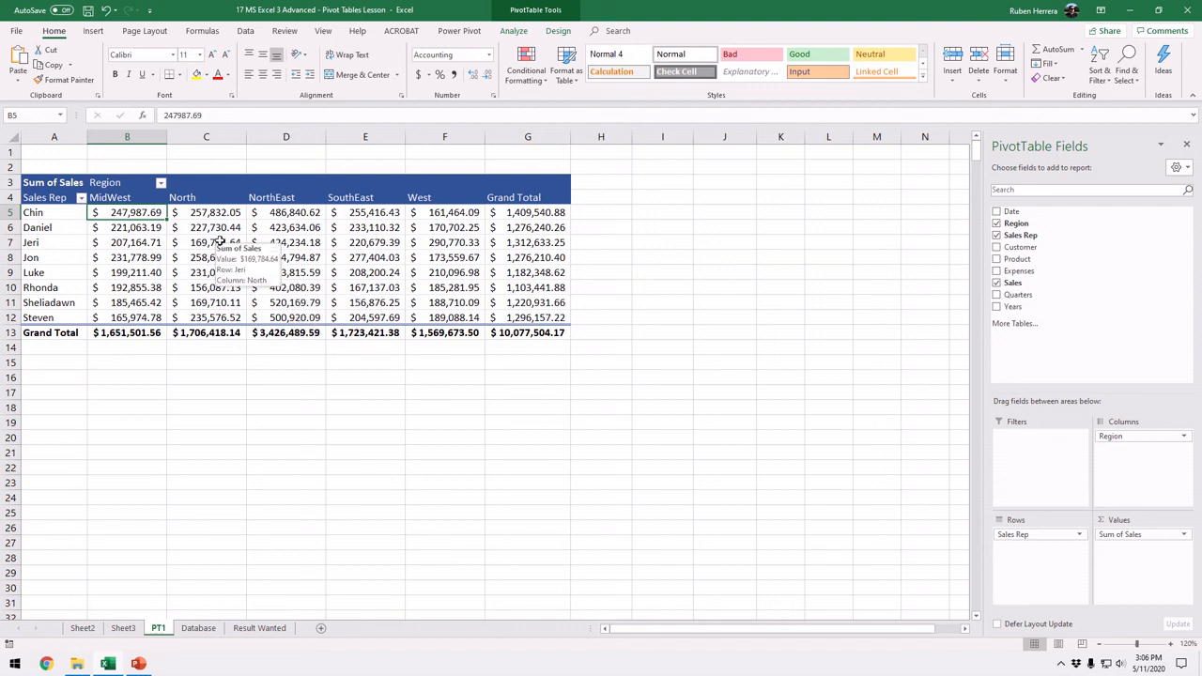
{"action": "left_click", "coordinate": [224, 241]}
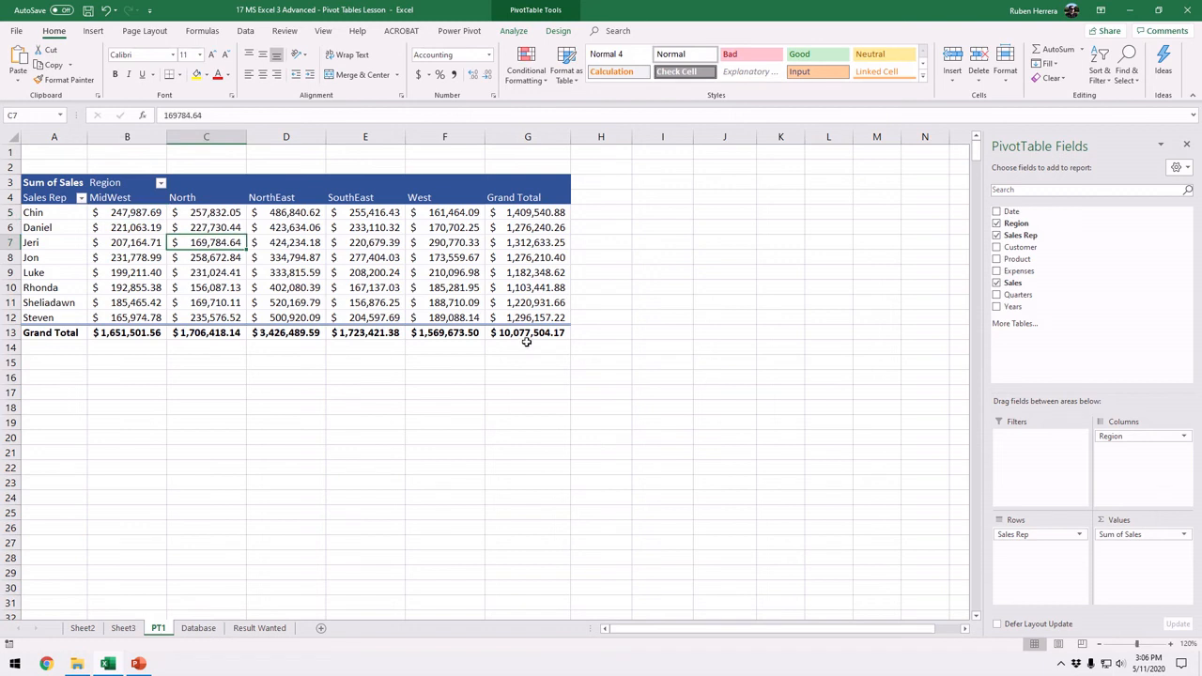